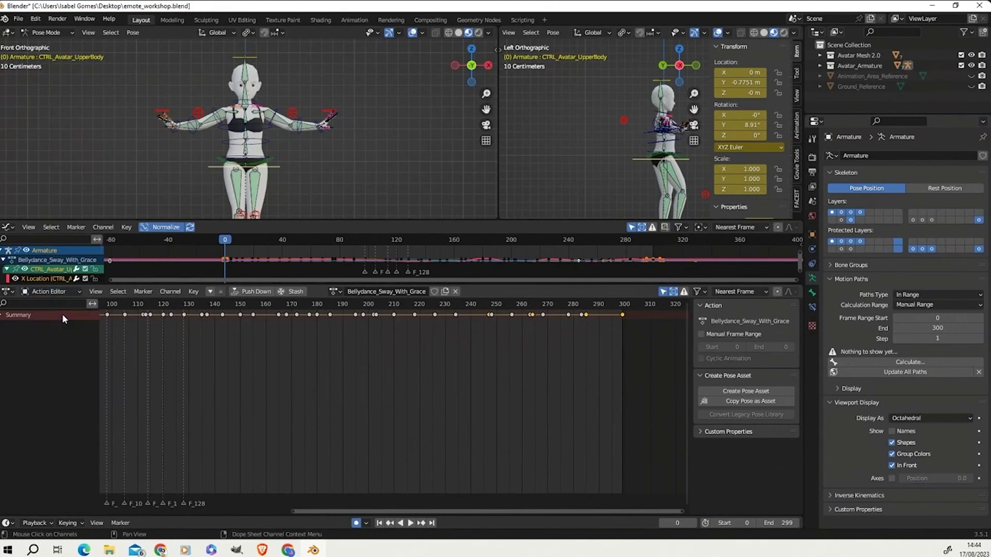
Inspect individual keyframes on the Summary row of the Bellydance_Sway_With_Grace action, selecting the ones between frames 38 and 53.
{"action": "middle_click_drag", "start_coordinate": [162, 369], "coordinate": [347, 385]}
{"action": "middle_click_drag", "start_coordinate": [253, 380], "coordinate": [337, 396]}
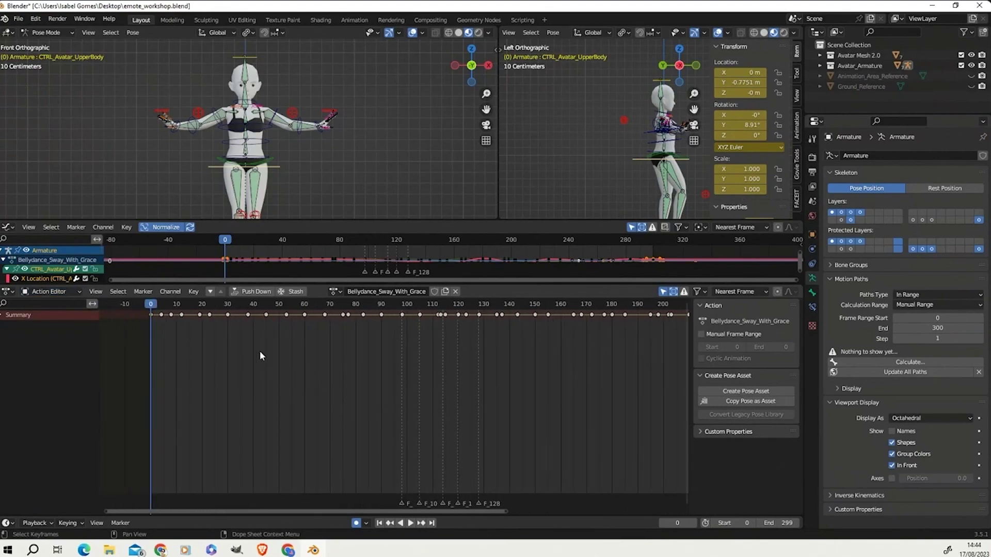
{"action": "middle_click_drag", "start_coordinate": [259, 351], "coordinate": [240, 352]}
{"action": "left_click", "coordinate": [228, 314]}
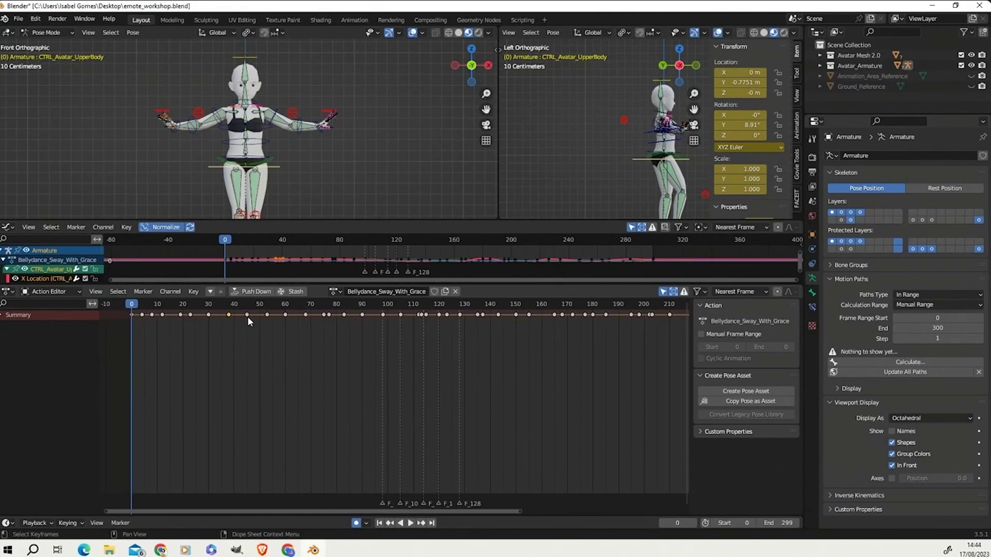
{"action": "left_click", "coordinate": [247, 314]}
{"action": "left_click", "coordinate": [268, 314]}
{"action": "left_click", "coordinate": [247, 314]}
{"action": "left_click", "coordinate": [229, 314]}
Look through the list of stored actions from Bellydance_Desert_Reverie to Bellydance_Sway_With_Grace without switching the active action.
{"action": "left_click", "coordinate": [336, 292]}
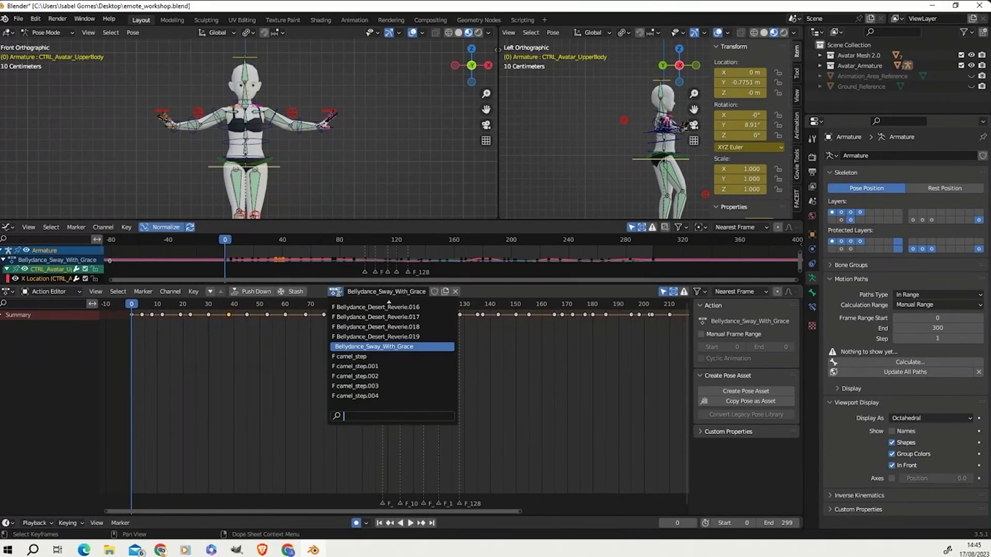
{"action": "key", "text": "Up"}
{"action": "key", "text": "Up"}
{"action": "key", "text": "Up"}
{"action": "key", "text": "Up"}
{"action": "key", "text": "Up"}
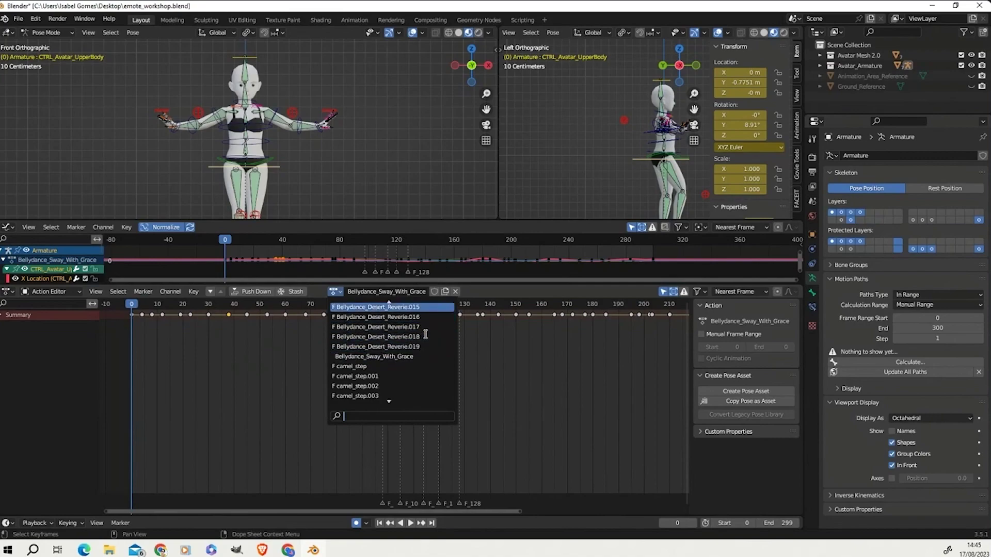
{"action": "key", "text": "Up"}
{"action": "key", "text": "Up"}
{"action": "key", "text": "Up"}
{"action": "key", "text": "Up"}
{"action": "key", "text": "Up"}
{"action": "key", "text": "Up"}
{"action": "key", "text": "Up"}
{"action": "key", "text": "Up"}
{"action": "key", "text": "Up"}
{"action": "key", "text": "Up"}
{"action": "key", "text": "Up"}
{"action": "key", "text": "Up"}
{"action": "key", "text": "Up"}
{"action": "key", "text": "Up"}
{"action": "key", "text": "Up"}
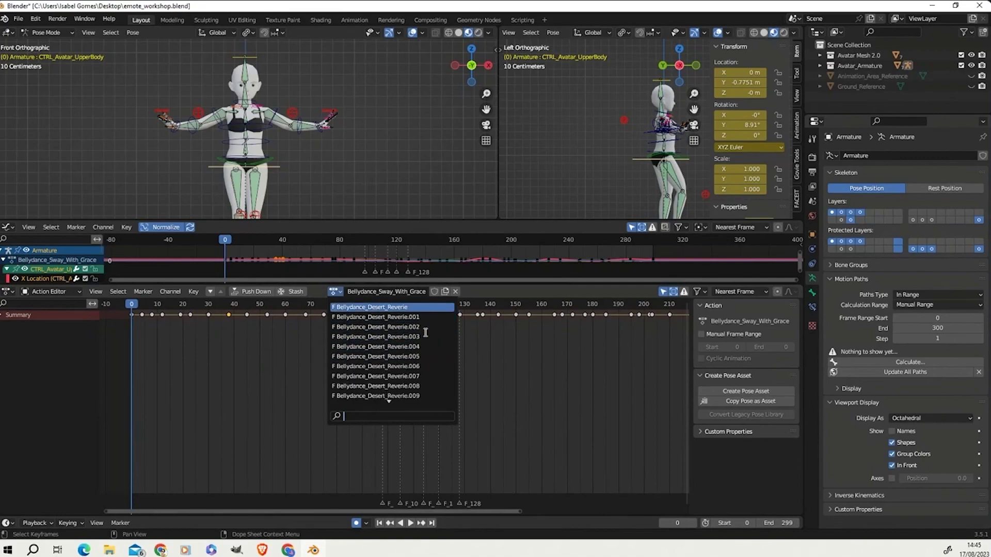
{"action": "key", "text": "Down"}
{"action": "key", "text": "Down"}
{"action": "key", "text": "Down"}
{"action": "key", "text": "Down"}
{"action": "key", "text": "Down"}
{"action": "key", "text": "Down"}
{"action": "key", "text": "Down"}
{"action": "key", "text": "Down"}
{"action": "key", "text": "Down"}
{"action": "key", "text": "Down"}
{"action": "key", "text": "Down"}
{"action": "key", "text": "Down"}
{"action": "key", "text": "Down"}
{"action": "key", "text": "Down"}
{"action": "key", "text": "Down"}
{"action": "key", "text": "Down"}
{"action": "key", "text": "Down"}
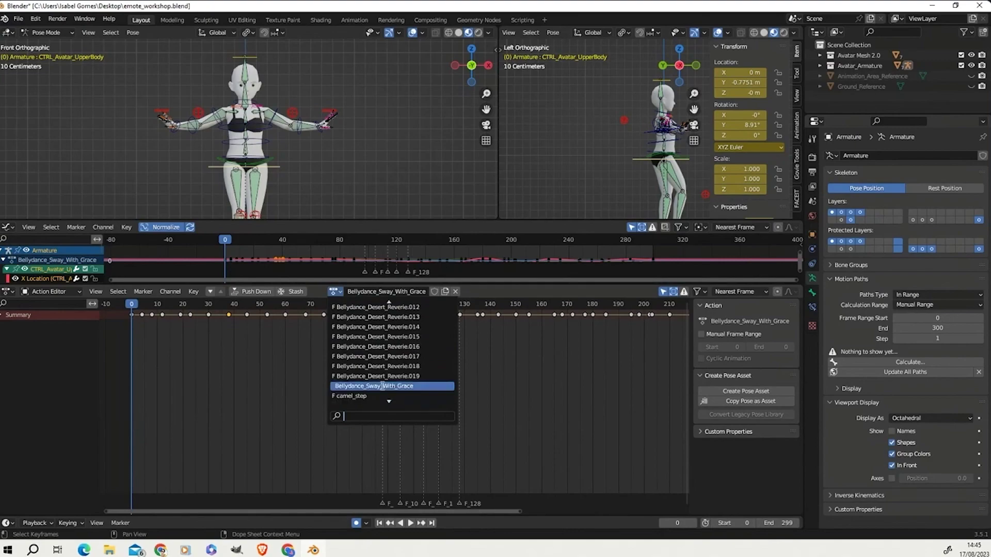
{"action": "key", "text": "Escape"}
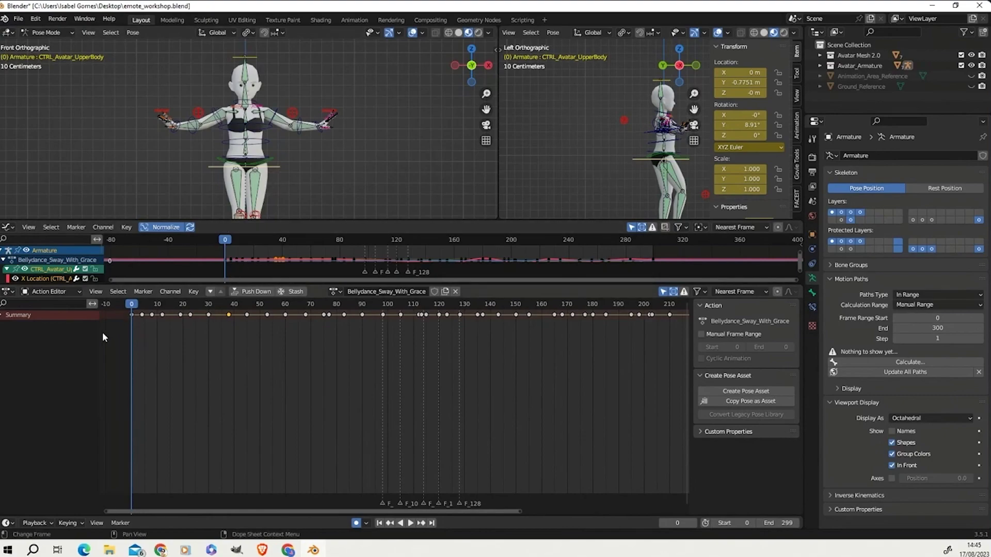
Expand the Summary and CTRL_Avatar_UpperBody channels in the Action Editor, and view the rotation modes available for the control.
{"action": "left_click", "coordinate": [2, 315]}
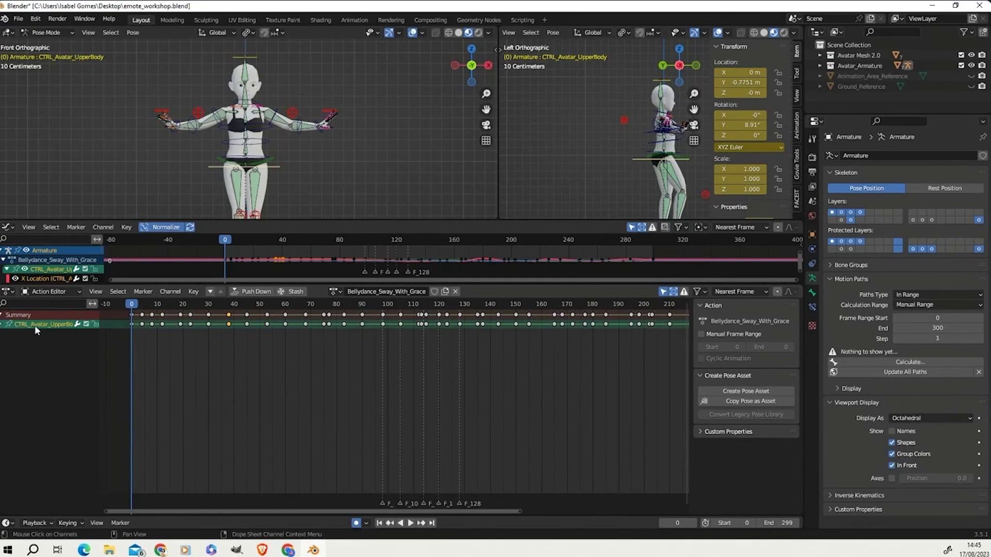
{"action": "left_click", "coordinate": [3, 323]}
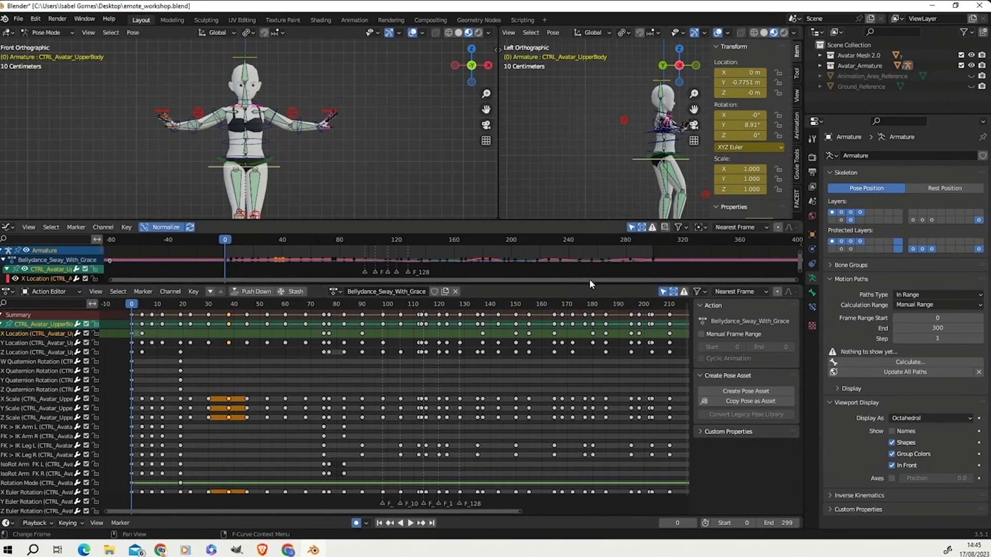
{"action": "left_click_drag", "start_coordinate": [615, 220], "coordinate": [616, 352]}
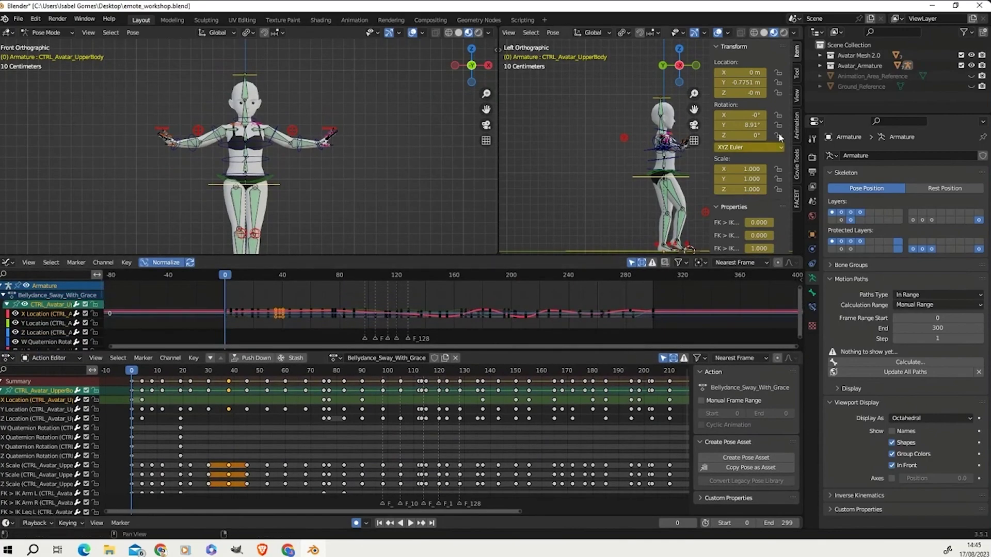
{"action": "left_click", "coordinate": [773, 147]}
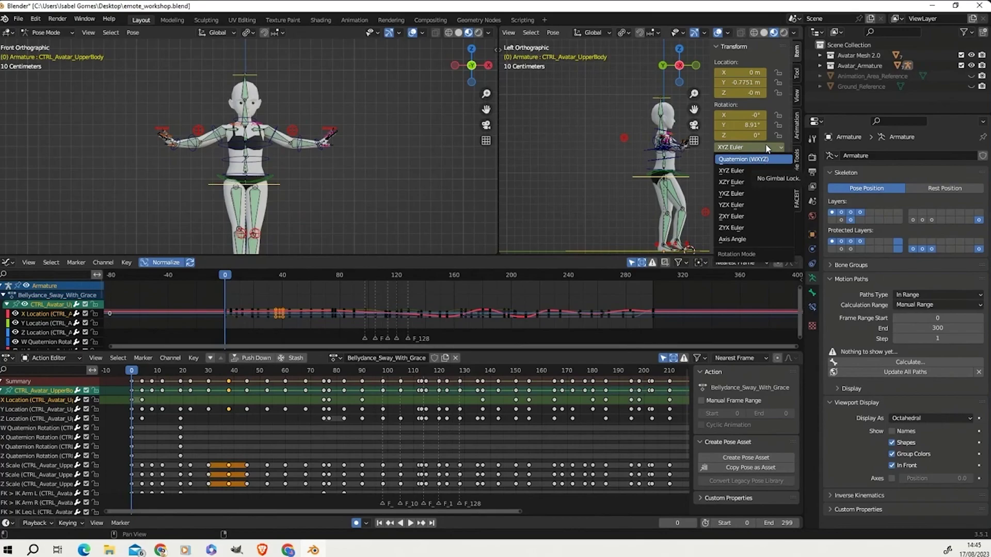
{"action": "left_click", "coordinate": [766, 145]}
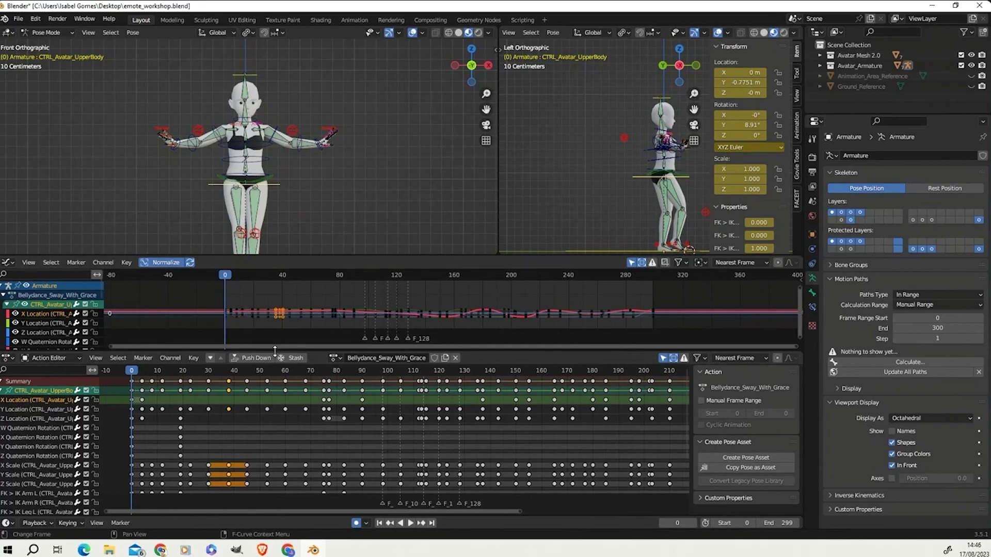
Look through the location, rotation and scale channels of CTRL_Avatar_UpperBody in the enlarged Action Editor, and collapse them.
{"action": "left_click_drag", "start_coordinate": [269, 350], "coordinate": [270, 307]}
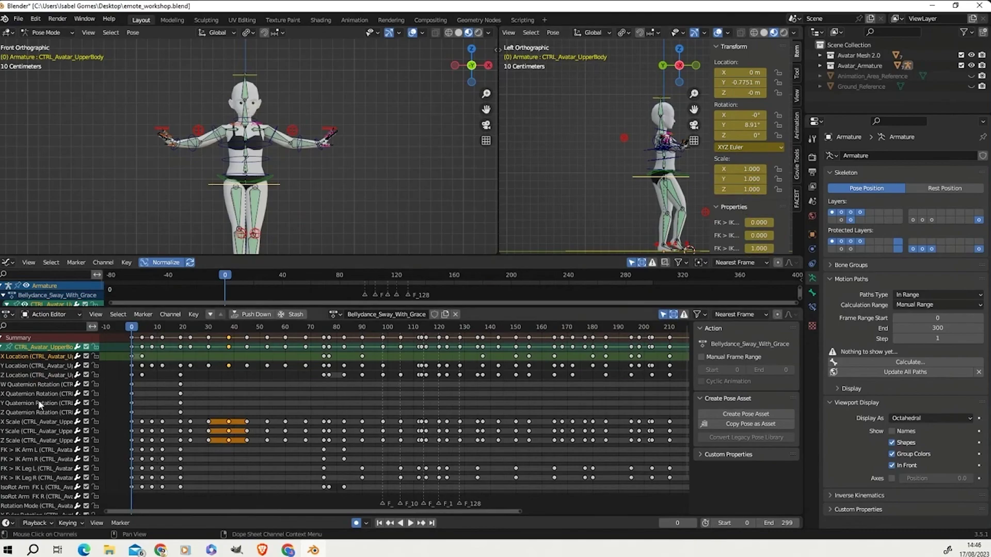
{"action": "scroll", "coordinate": [55, 392], "scroll_direction": "down", "scroll_amount": 3}
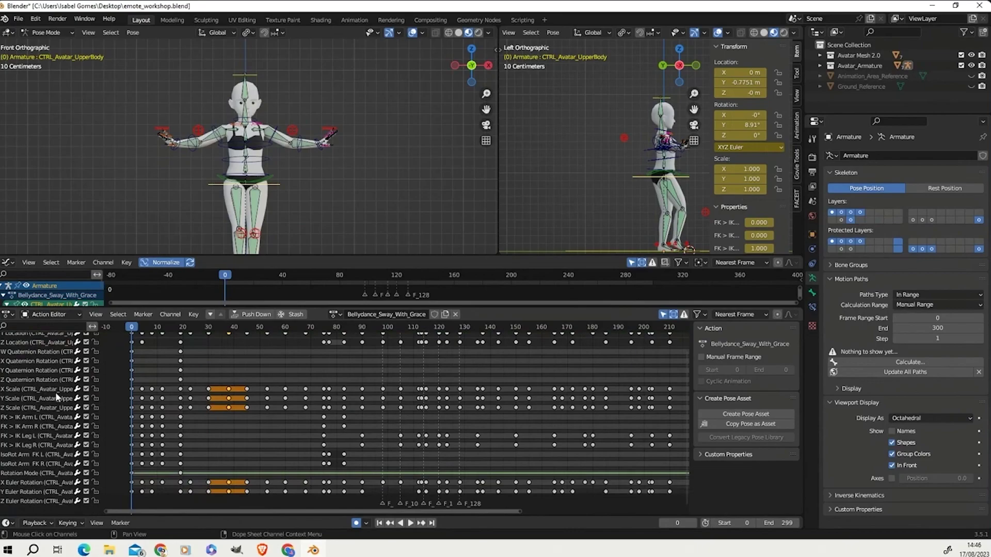
{"action": "scroll", "coordinate": [58, 395], "scroll_direction": "up", "scroll_amount": 3}
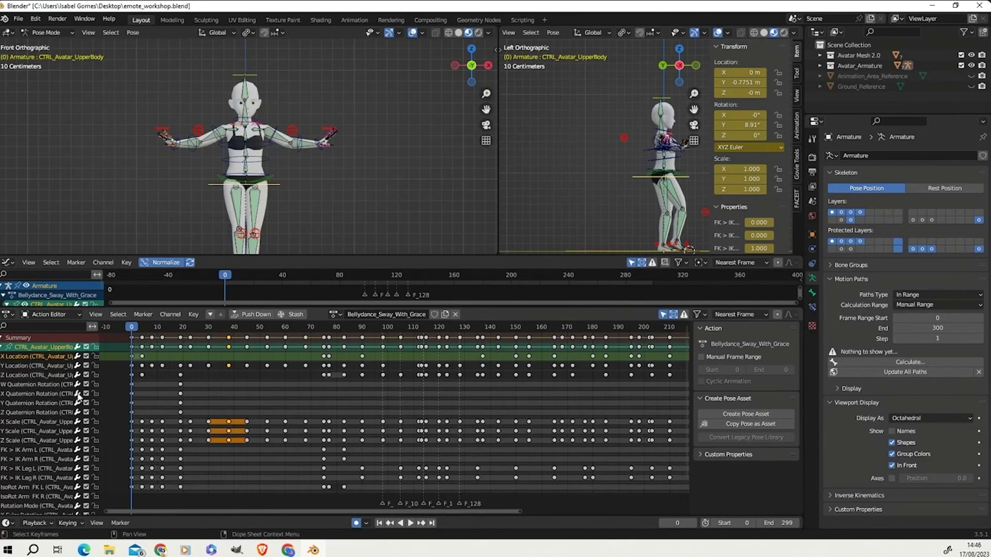
{"action": "left_click", "coordinate": [3, 347]}
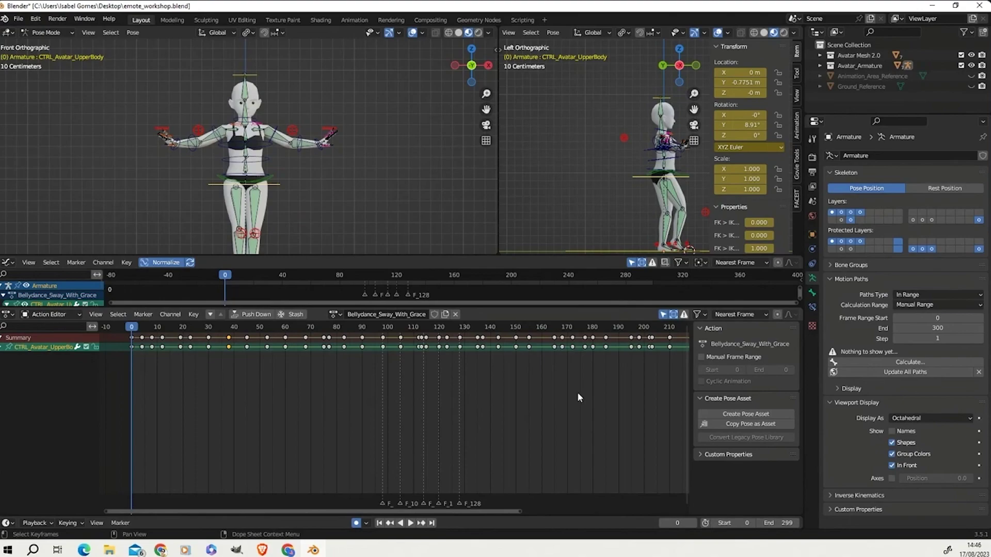
Show the channels of all bones in the Action Editor, select the CTRL_Avatar_Hips control and collapse the Summary channel.
{"action": "left_click", "coordinate": [663, 315]}
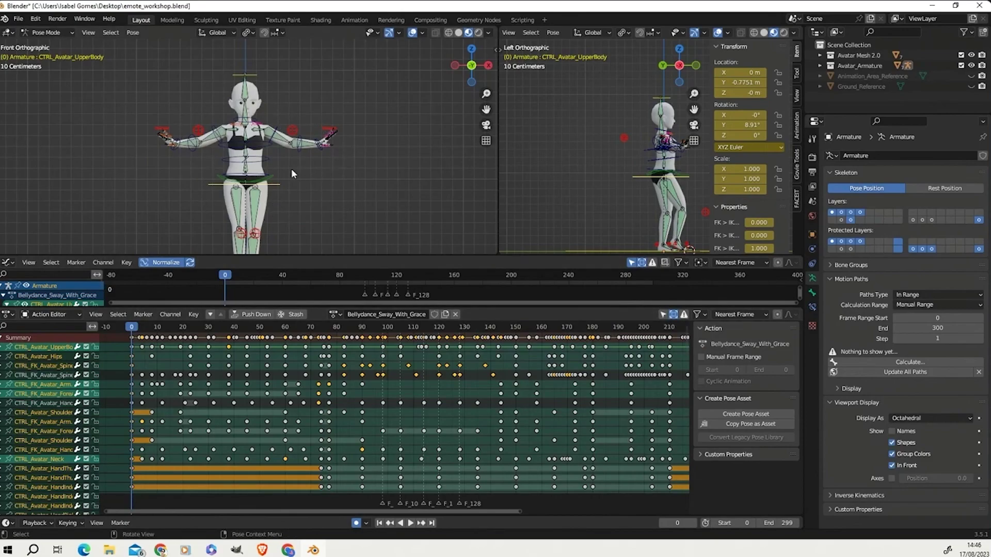
{"action": "left_click", "coordinate": [278, 184]}
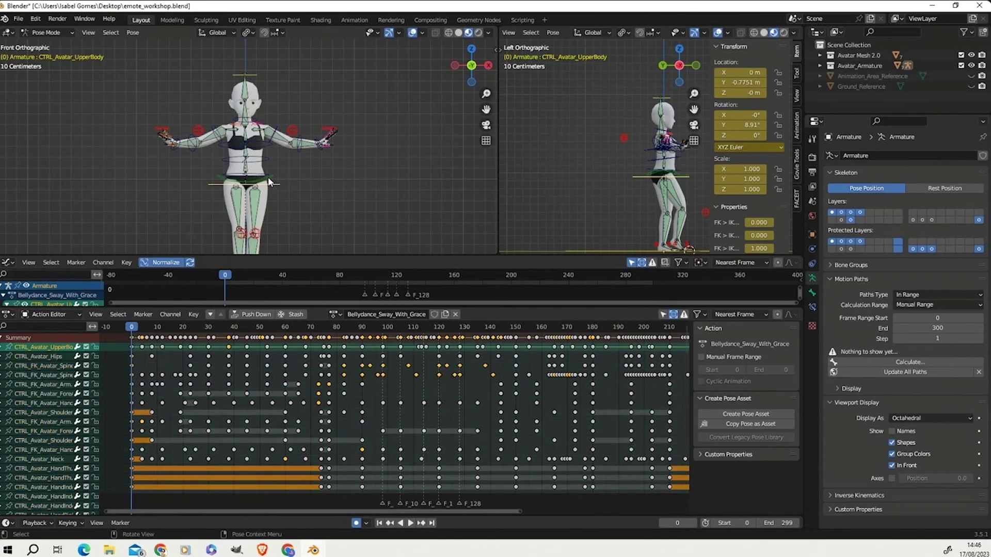
{"action": "left_click", "coordinate": [268, 182]}
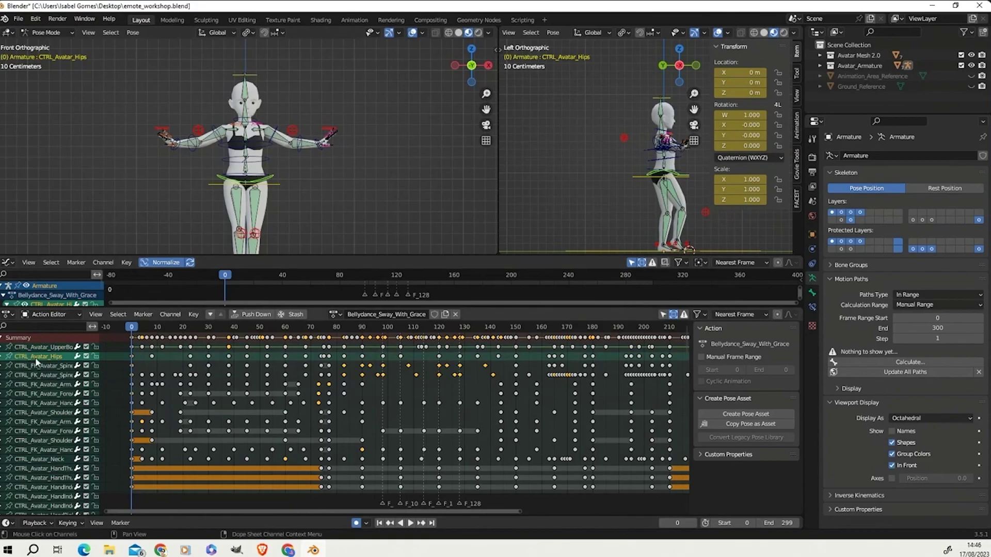
{"action": "left_click", "coordinate": [3, 338]}
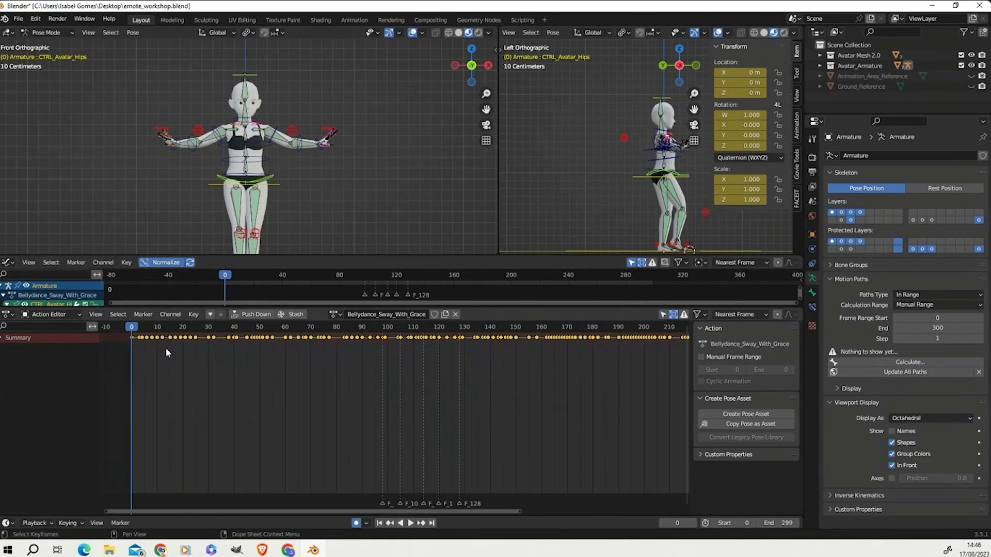
Delete all keyframes of the action and select the spine and upper-body controls to check their animation.
{"action": "key", "text": "Delete"}
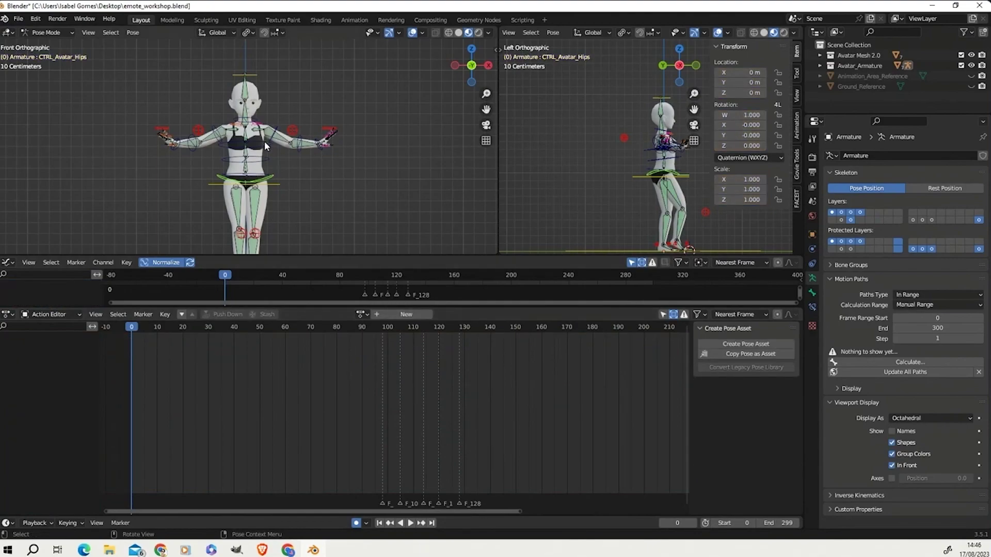
{"action": "left_click", "coordinate": [263, 154]}
{"action": "left_click", "coordinate": [276, 178]}
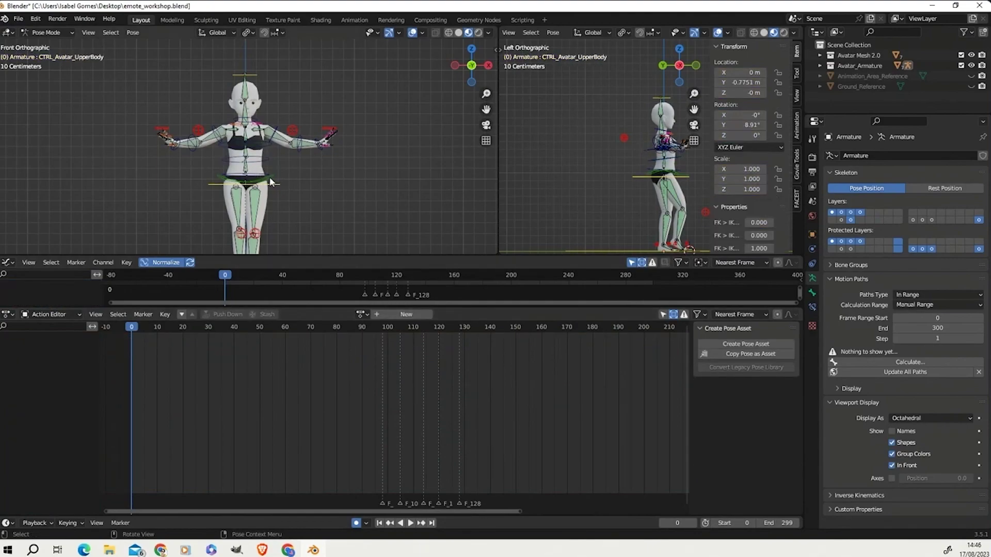
{"action": "left_click", "coordinate": [251, 156]}
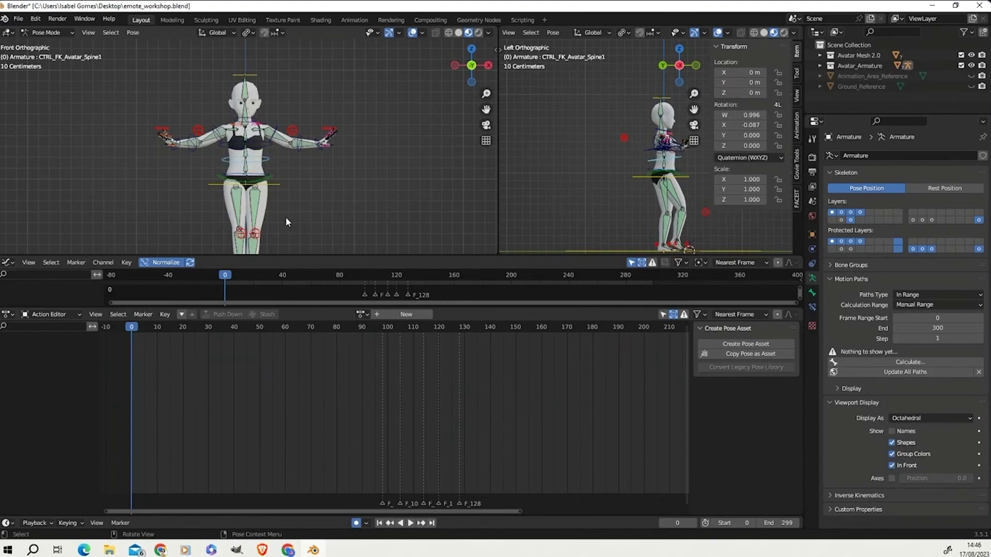
{"action": "left_click", "coordinate": [286, 215], "text": "ctrl"}
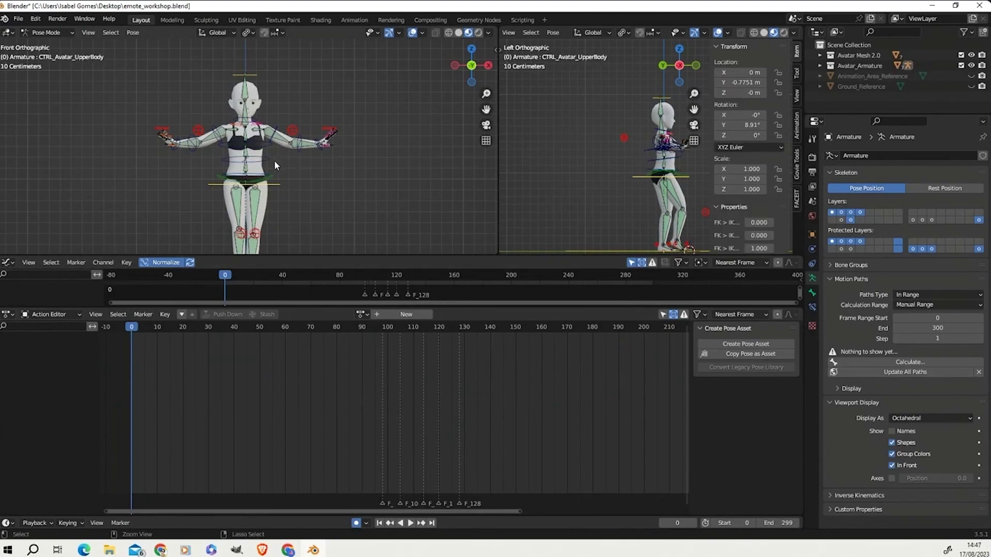
Undo the bone selections and the deletion of all keyframes.
{"action": "key", "text": "ctrl+z"}
{"action": "key", "text": "ctrl+z"}
{"action": "key", "text": "ctrl+z"}
{"action": "key", "text": "ctrl+z"}
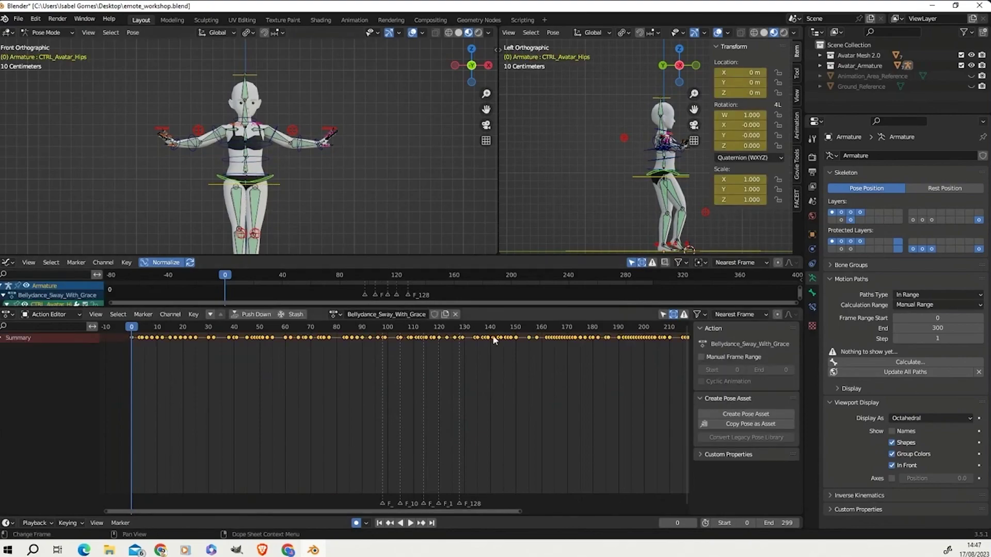
Limit the Action Editor to the selected hips control and test playback around frame 8 without the keyframe there, returning to frame 8.
{"action": "left_click", "coordinate": [663, 315]}
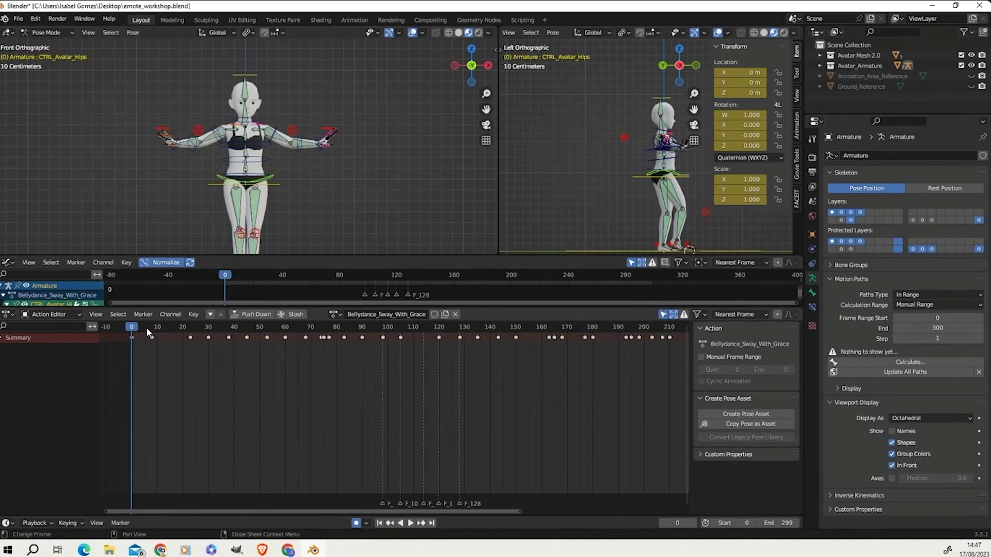
{"action": "left_click_drag", "start_coordinate": [147, 327], "coordinate": [153, 339]}
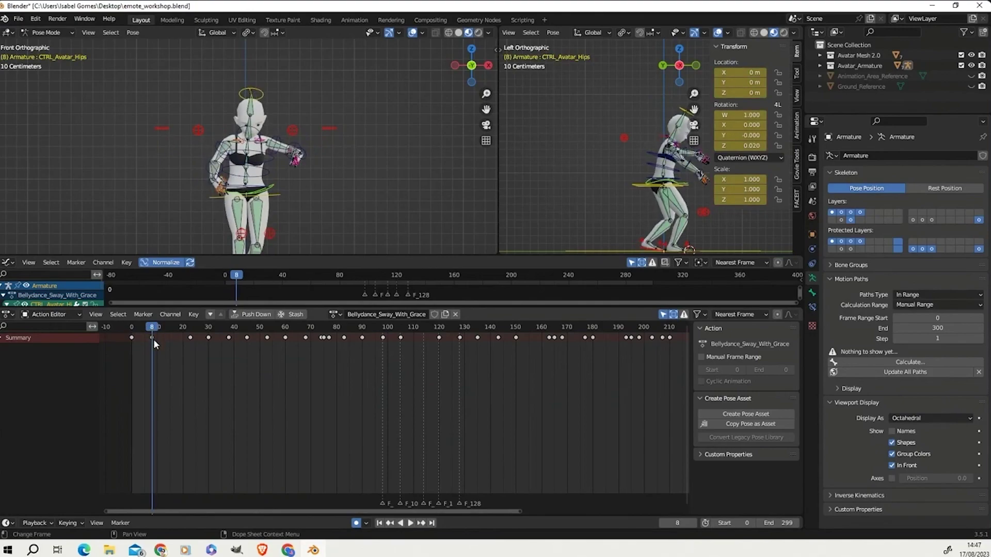
{"action": "key", "text": "space"}
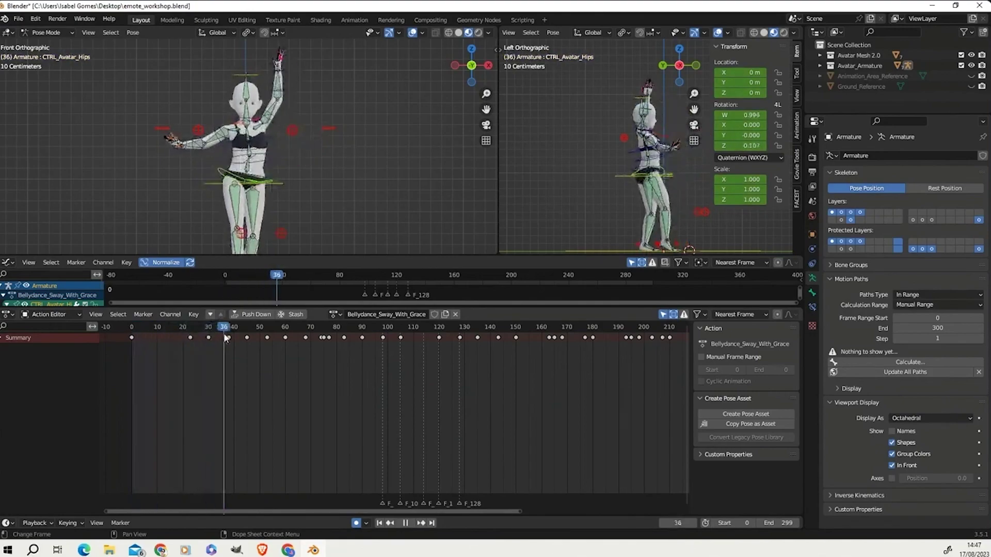
{"action": "left_click_drag", "start_coordinate": [225, 338], "coordinate": [153, 332]}
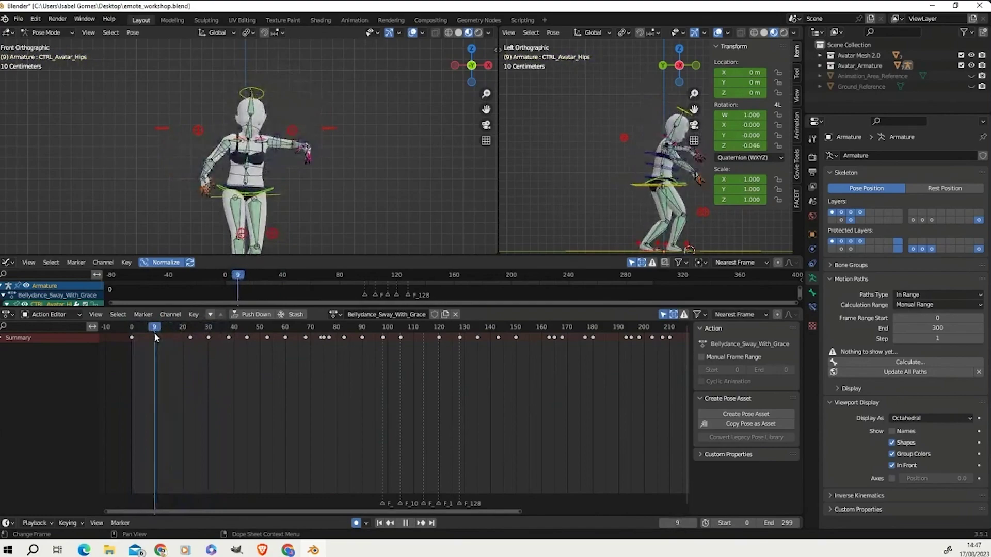
{"action": "key", "text": "space"}
{"action": "key", "text": "Left"}
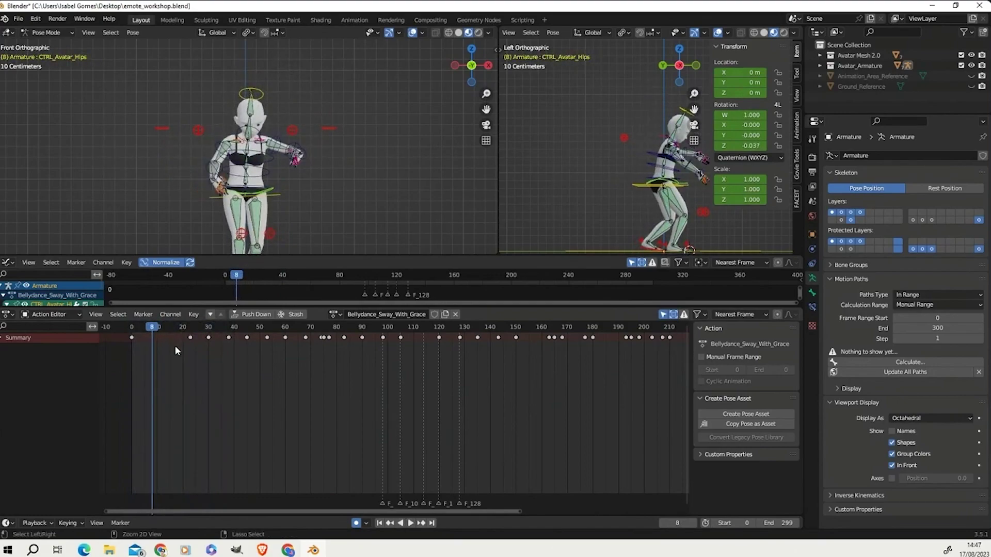
Enable Fake User for the Bellydance_Sway_With_Grace action and duplicate it, keeping the copy as the active action.
{"action": "left_click", "coordinate": [335, 315]}
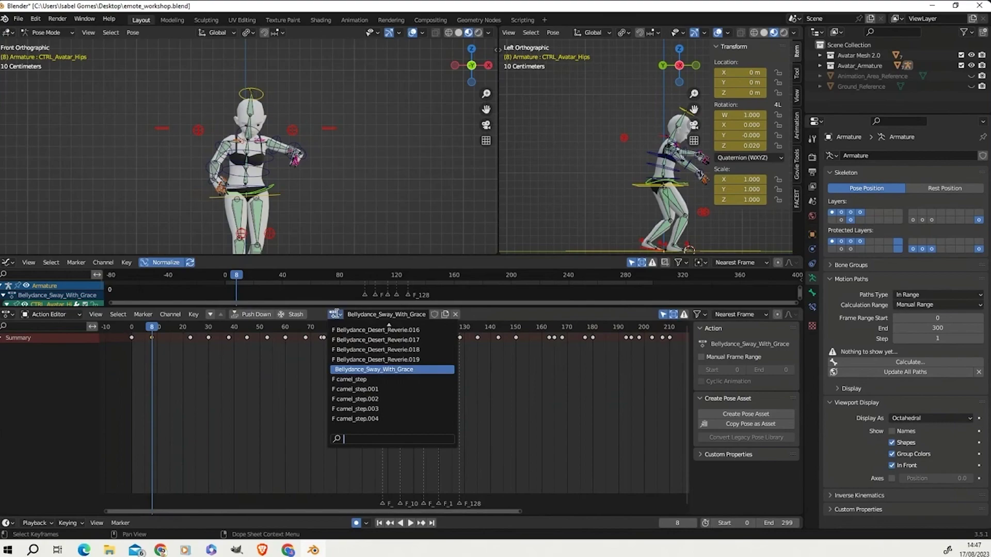
{"action": "left_click", "coordinate": [336, 315]}
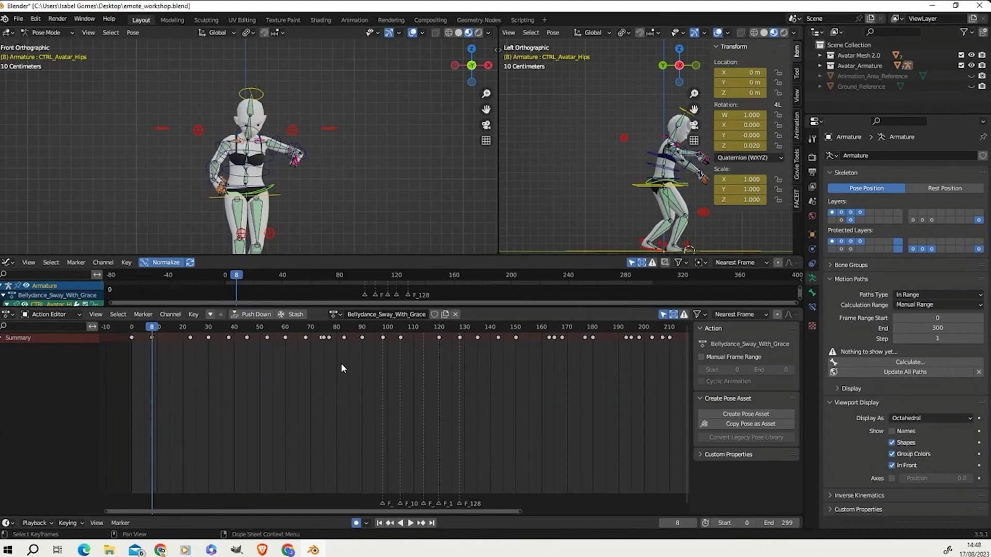
{"action": "left_click", "coordinate": [434, 314]}
{"action": "left_click", "coordinate": [444, 314]}
{"action": "left_click", "coordinate": [440, 315]}
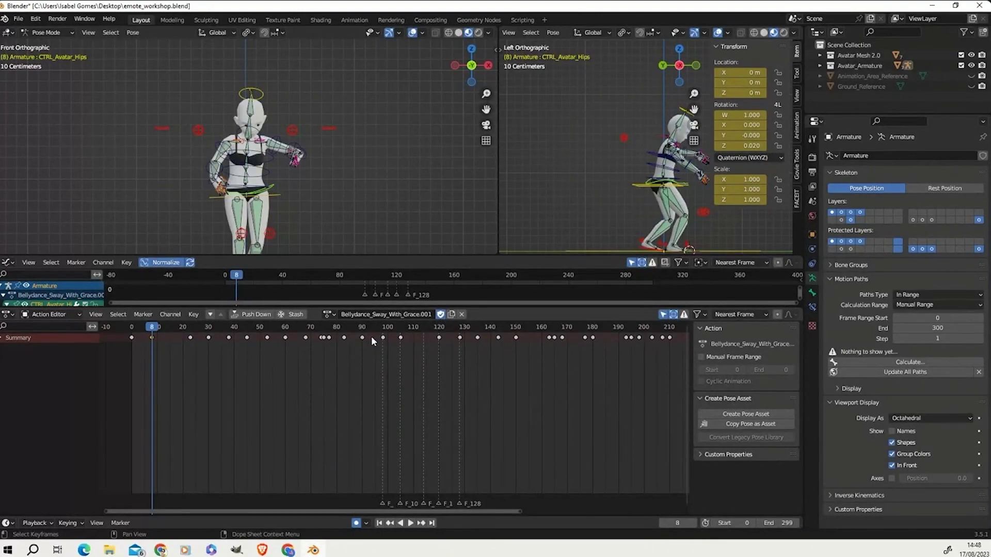
{"action": "left_click", "coordinate": [333, 313]}
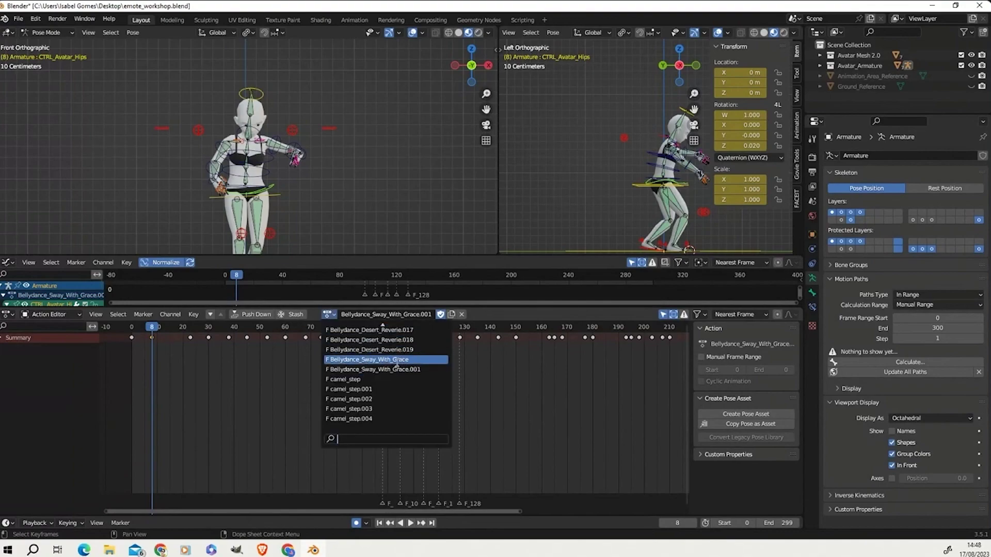
{"action": "left_click", "coordinate": [426, 369]}
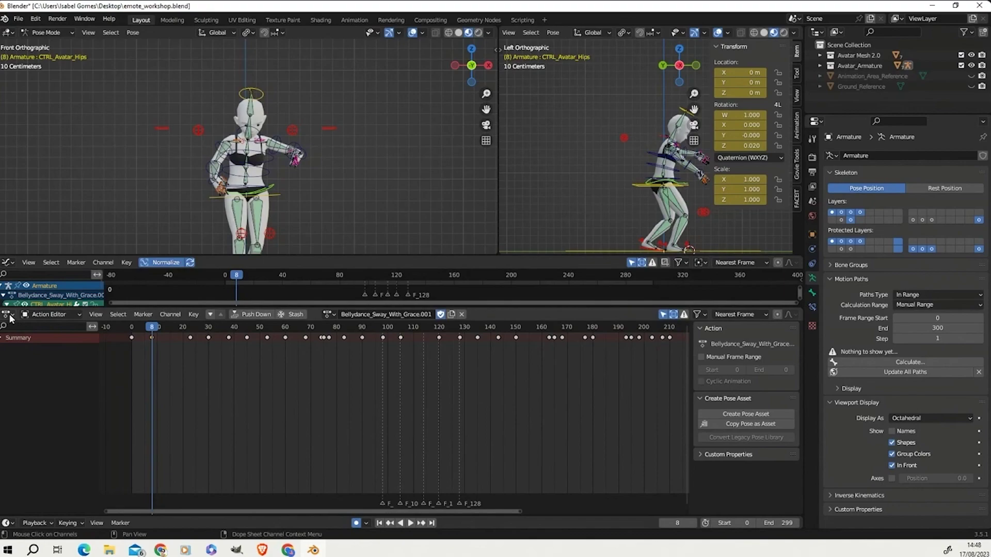
Unlink the duplicated action from the armature and assign the original Bellydance_Sway_With_Grace action instead.
{"action": "left_click", "coordinate": [463, 313]}
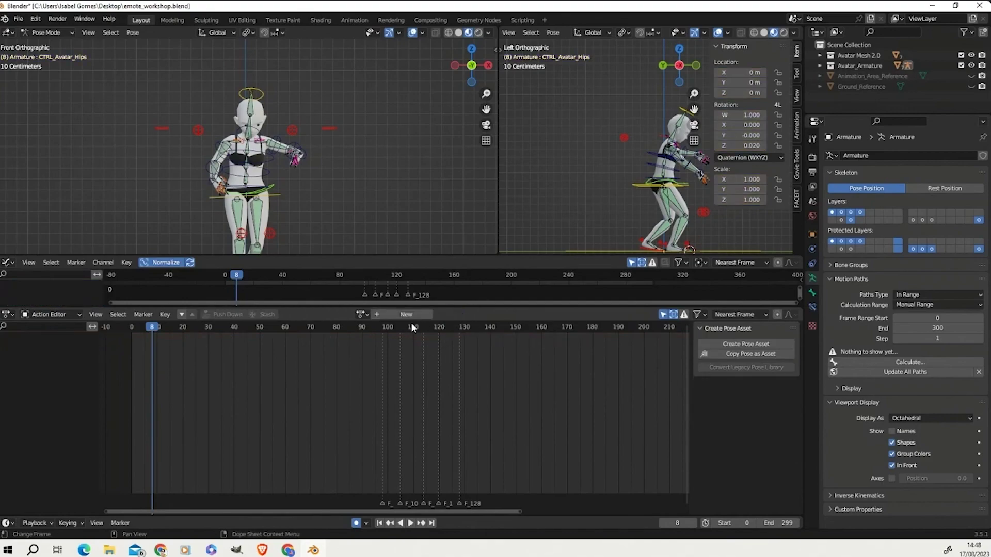
{"action": "left_click", "coordinate": [361, 314]}
{"action": "scroll", "coordinate": [416, 416], "scroll_direction": "down", "scroll_amount": 16}
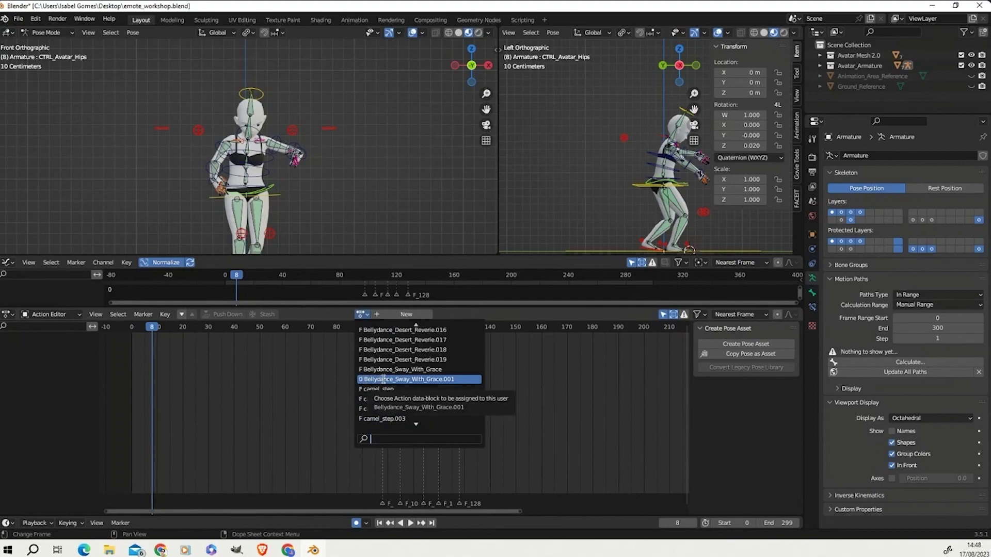
{"action": "left_click", "coordinate": [398, 371]}
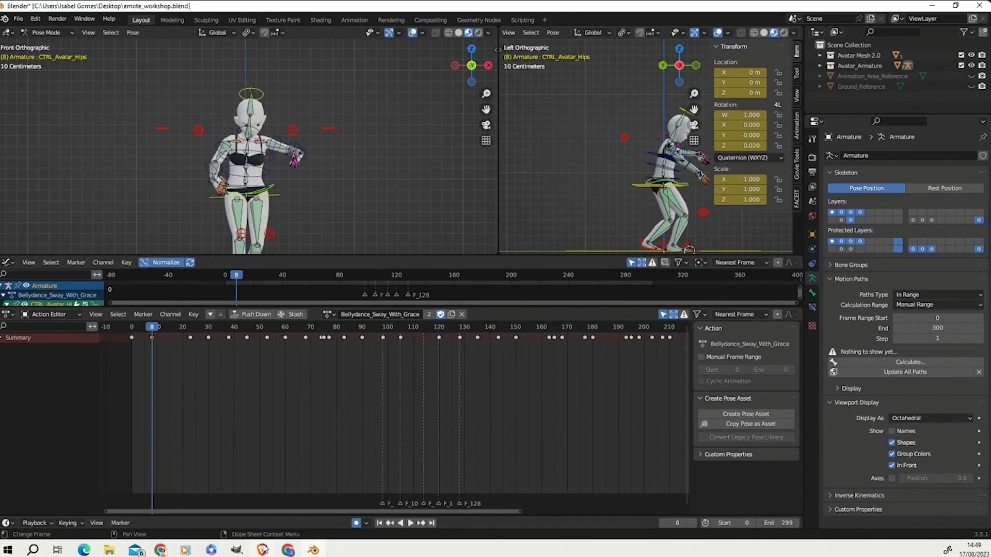
Switch to the slide presentation, advance to the Graph Editor slide, and return to Blender.
{"action": "left_click", "coordinate": [290, 552]}
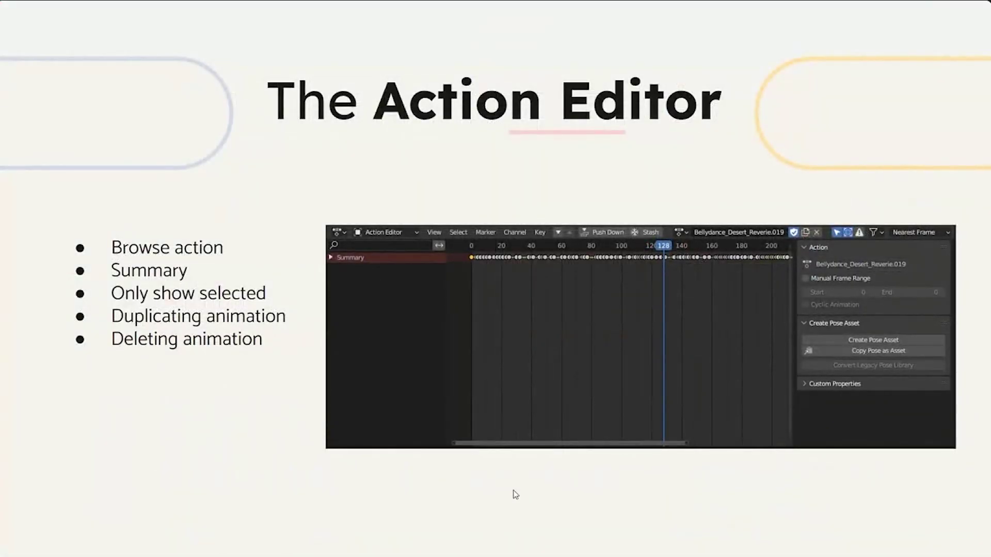
{"action": "key", "text": "Right"}
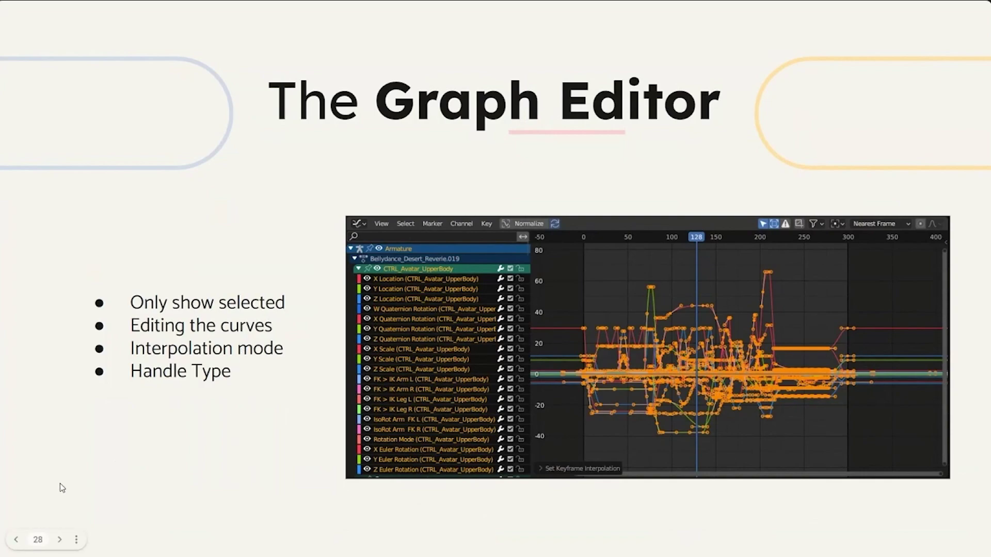
{"action": "key", "text": "alt+Tab"}
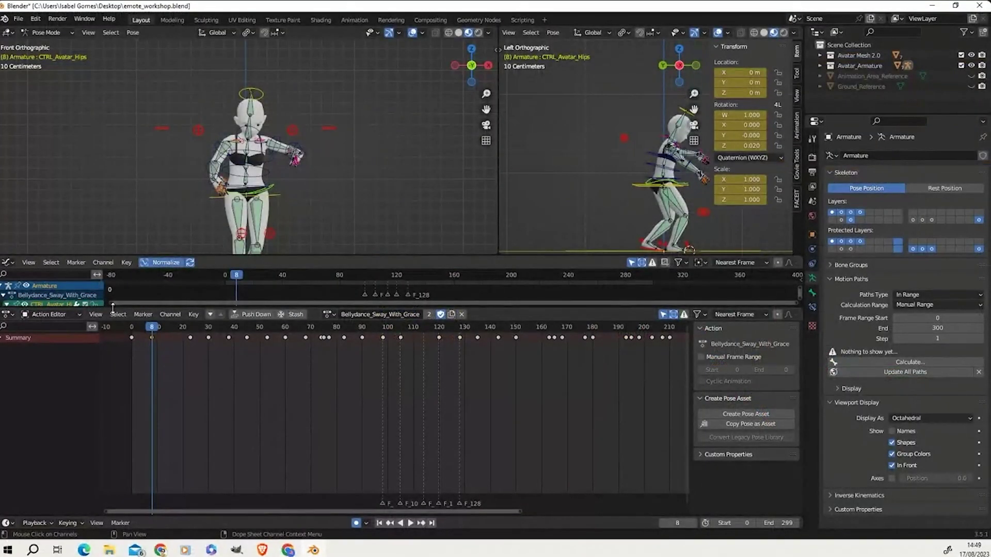
Enlarge the Graph Editor over the Action Editor and fit the hips control's curves in it.
{"action": "left_click_drag", "start_coordinate": [113, 308], "coordinate": [88, 515]}
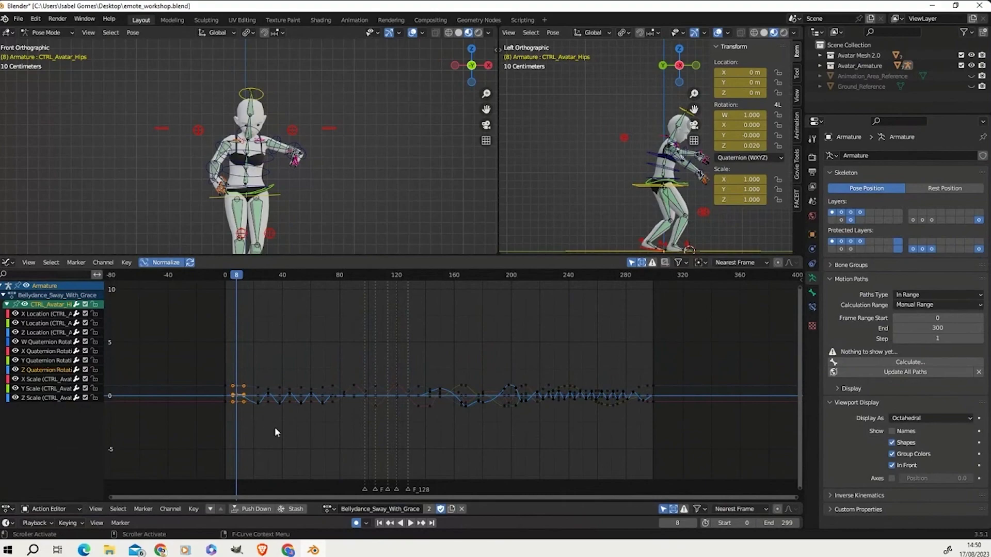
{"action": "key", "text": "Home"}
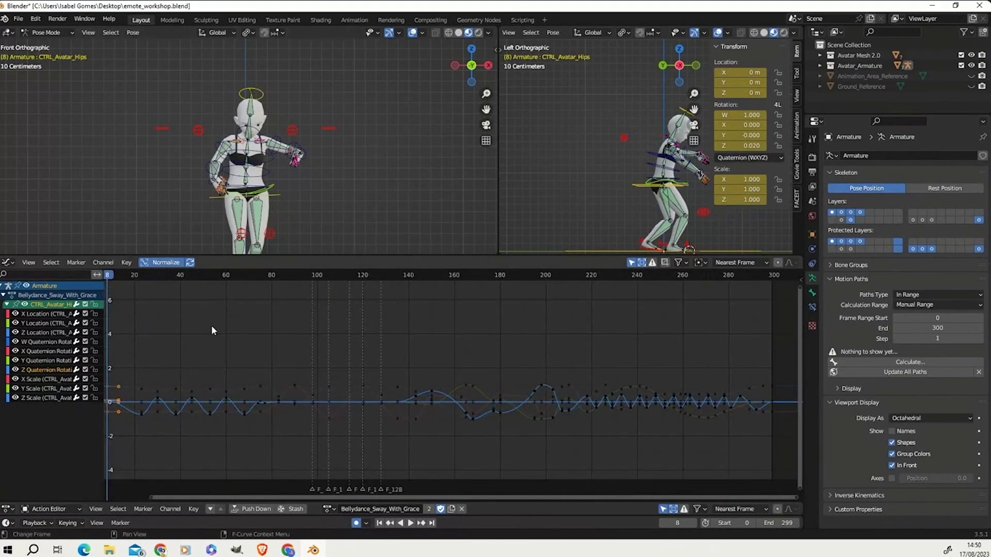
{"action": "scroll", "coordinate": [159, 335], "scroll_direction": "up", "scroll_amount": 5, "text": "ctrl"}
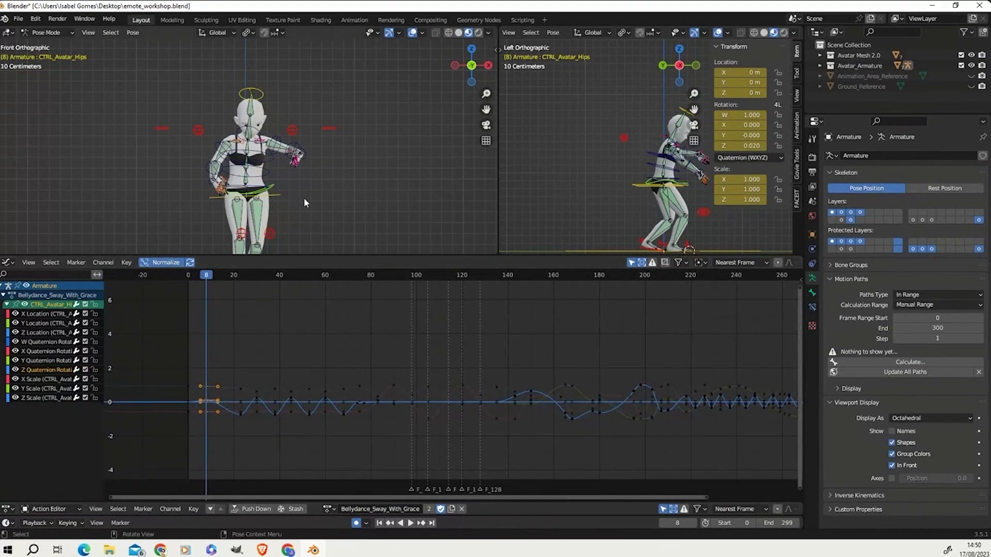
Show the curves of all the avatar's controls in the Graph Editor with their keyframes deselected and Normalize turned off.
{"action": "key", "text": "a"}
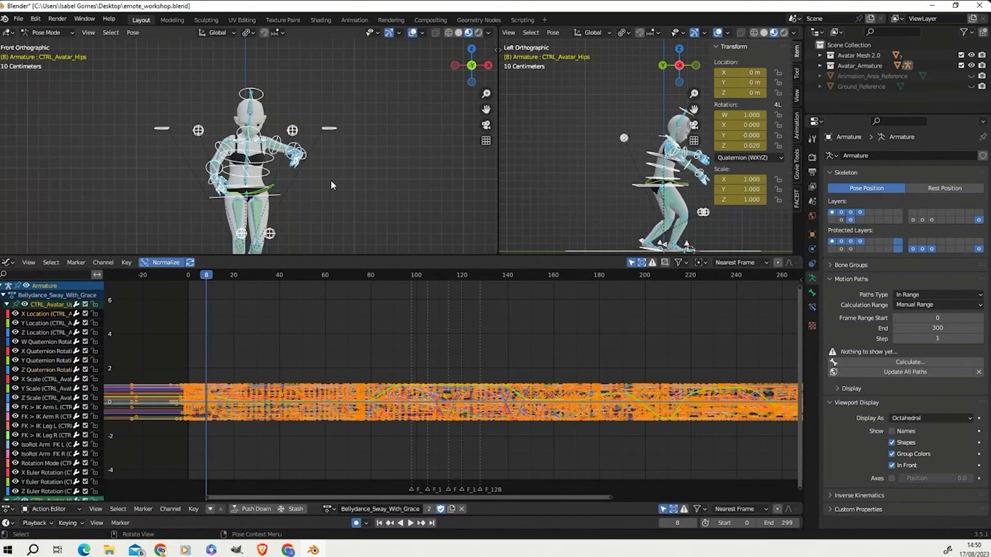
{"action": "left_click", "coordinate": [231, 311]}
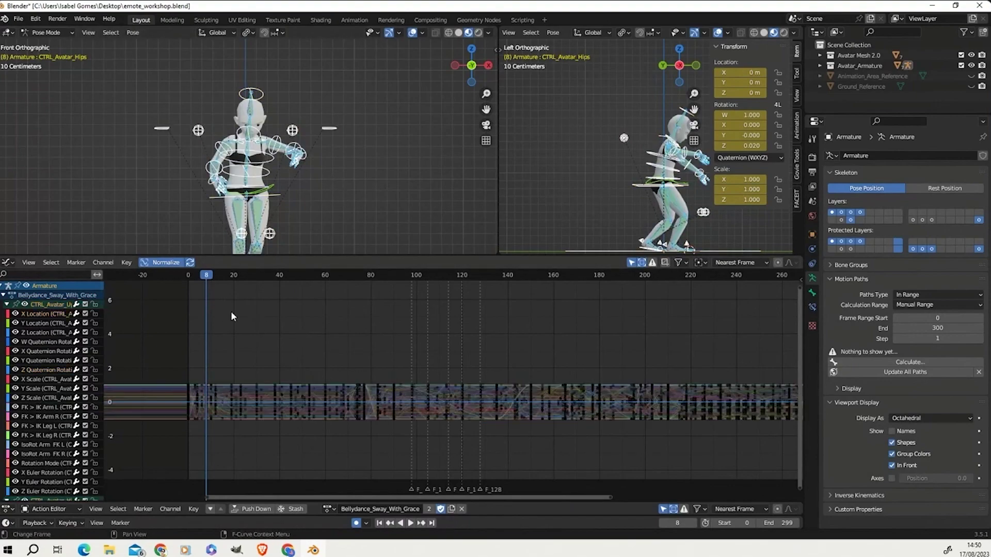
{"action": "left_click", "coordinate": [157, 261]}
{"action": "key", "text": "Home"}
{"action": "scroll", "coordinate": [398, 373], "scroll_direction": "down", "scroll_amount": 6}
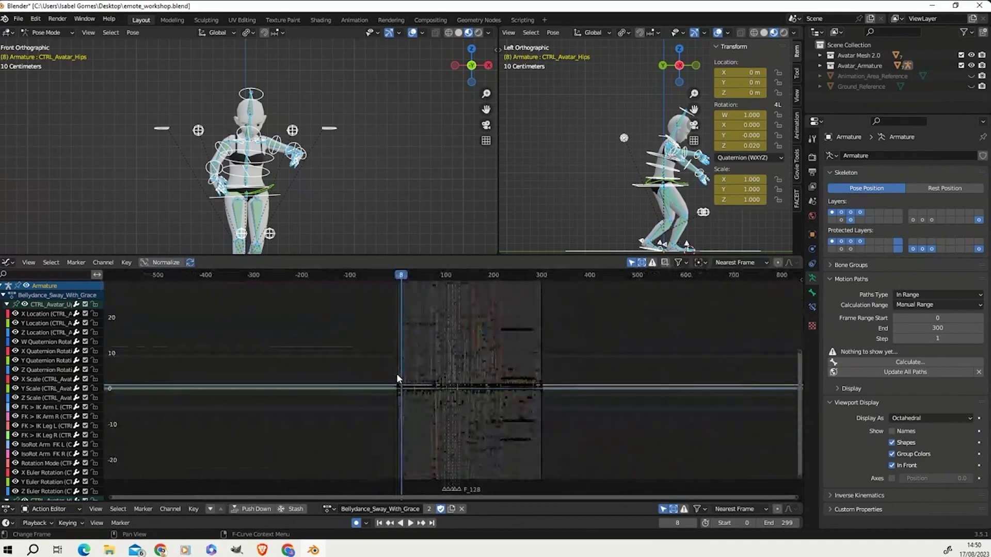
{"action": "scroll", "coordinate": [383, 408], "scroll_direction": "down", "scroll_amount": 5}
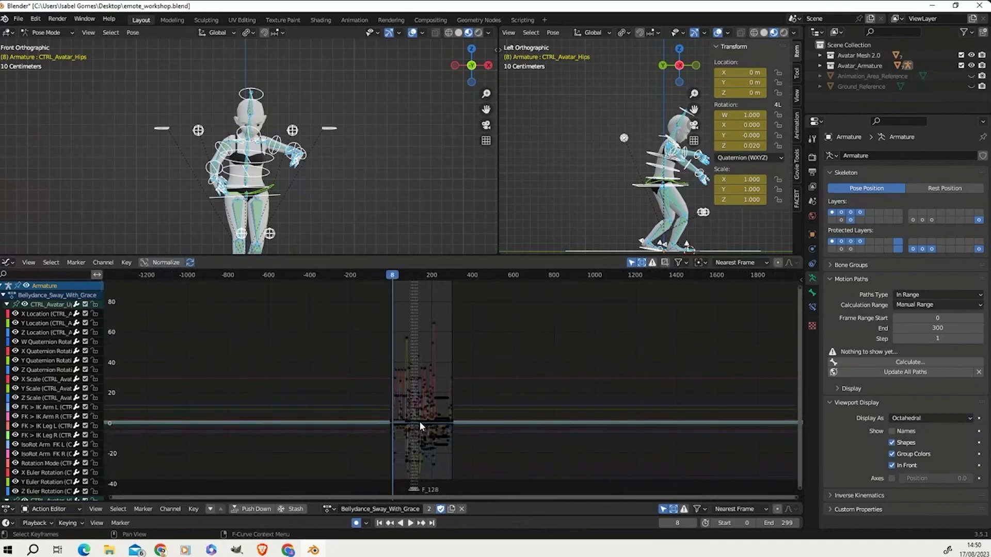
{"action": "middle_click_drag", "start_coordinate": [405, 392], "coordinate": [447, 438], "text": "ctrl"}
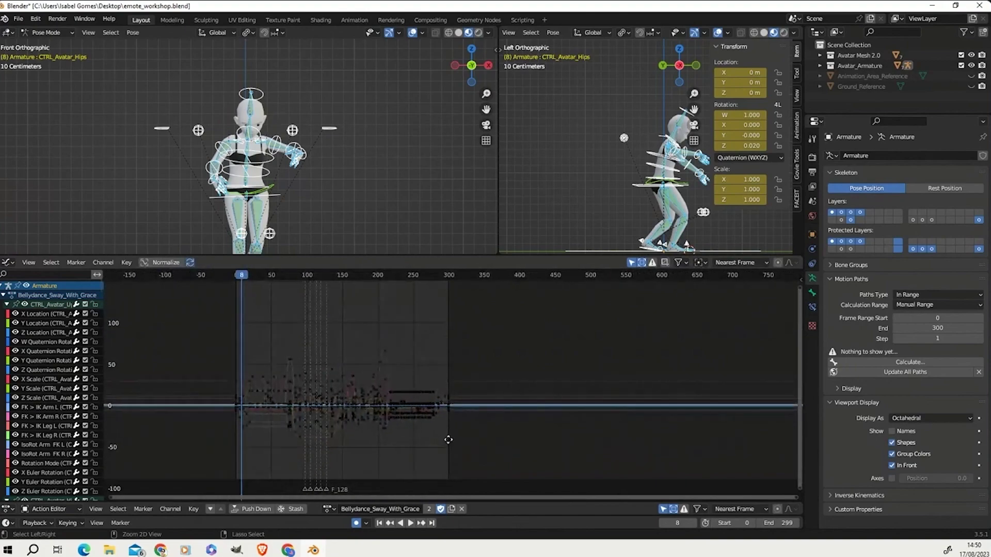
{"action": "scroll", "coordinate": [373, 411], "scroll_direction": "up", "scroll_amount": 4}
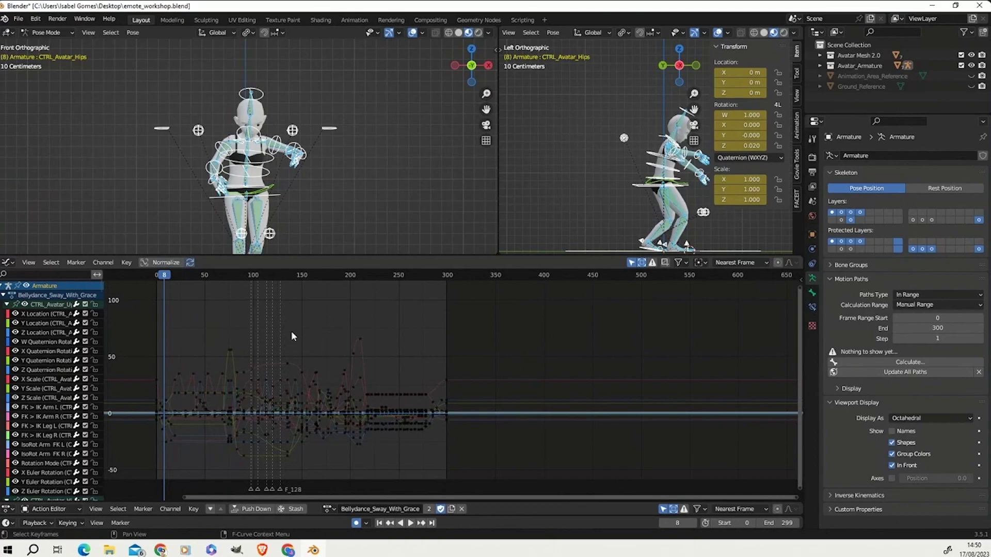
{"action": "middle_click_drag", "start_coordinate": [278, 341], "coordinate": [418, 341]}
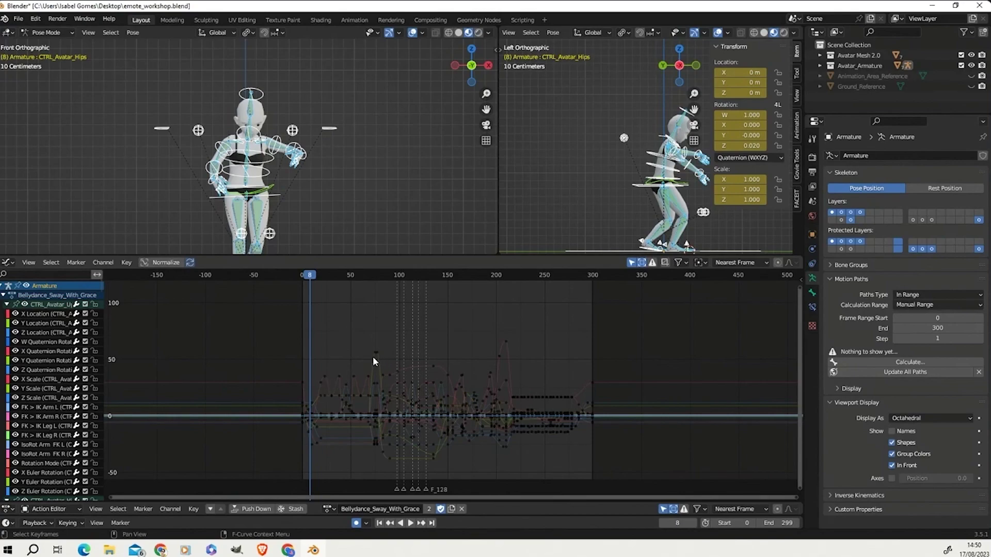
Select the upper-body control, show only its X Location curve, and select that curve's keyframe just before frame 80.
{"action": "left_click", "coordinate": [280, 195]}
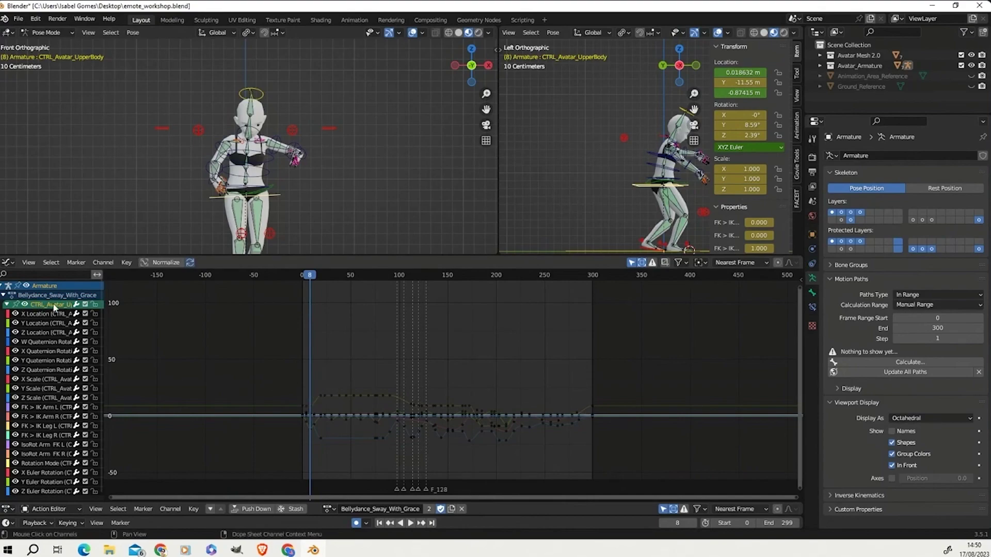
{"action": "left_click", "coordinate": [23, 303]}
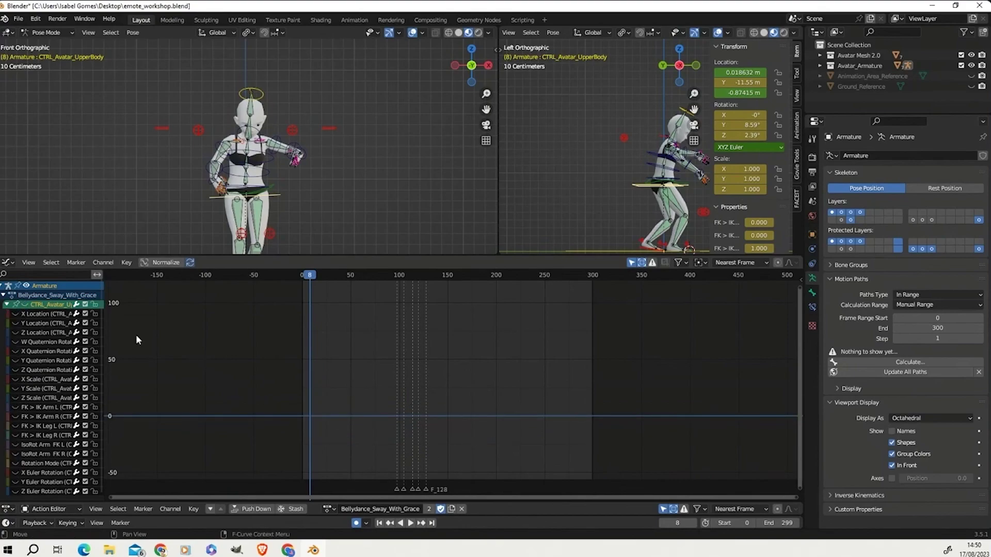
{"action": "left_click", "coordinate": [15, 314]}
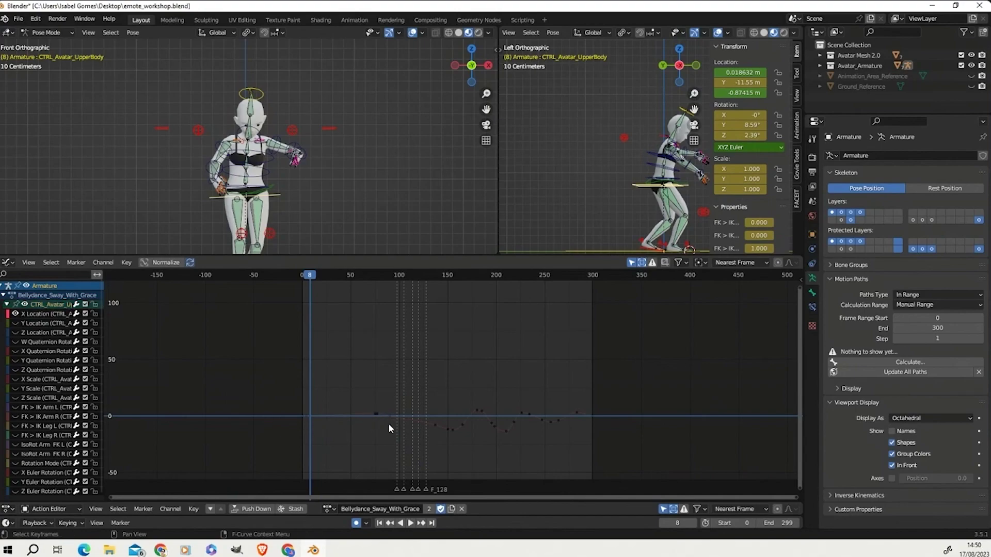
{"action": "left_click", "coordinate": [377, 413]}
{"action": "key", "text": "Home"}
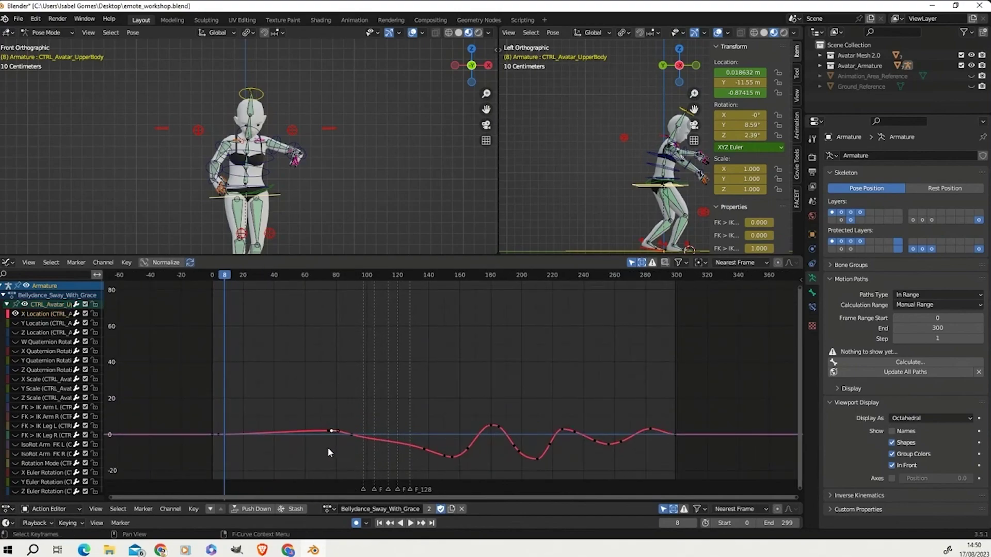
{"action": "middle_click_drag", "start_coordinate": [327, 447], "coordinate": [336, 411]}
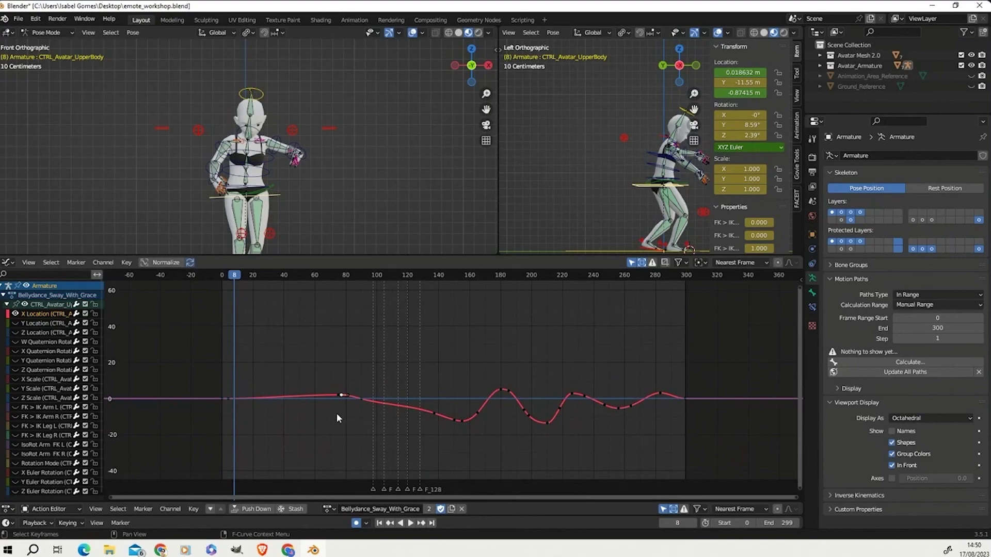
Try moving the X Location keyframes just before frame 80 freely and then constrained to the Y axis.
{"action": "left_click_drag", "start_coordinate": [329, 381], "coordinate": [346, 407]}
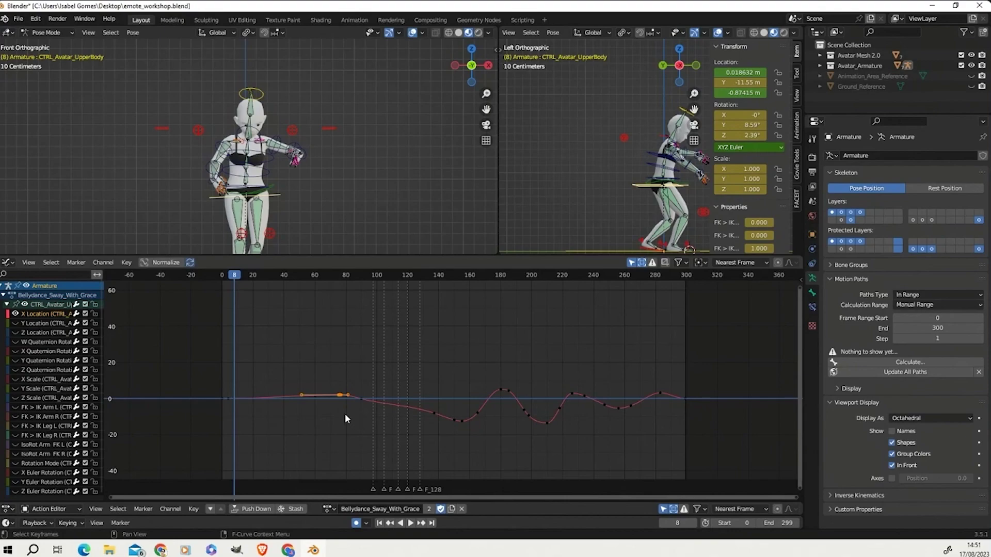
{"action": "key", "text": "g"}
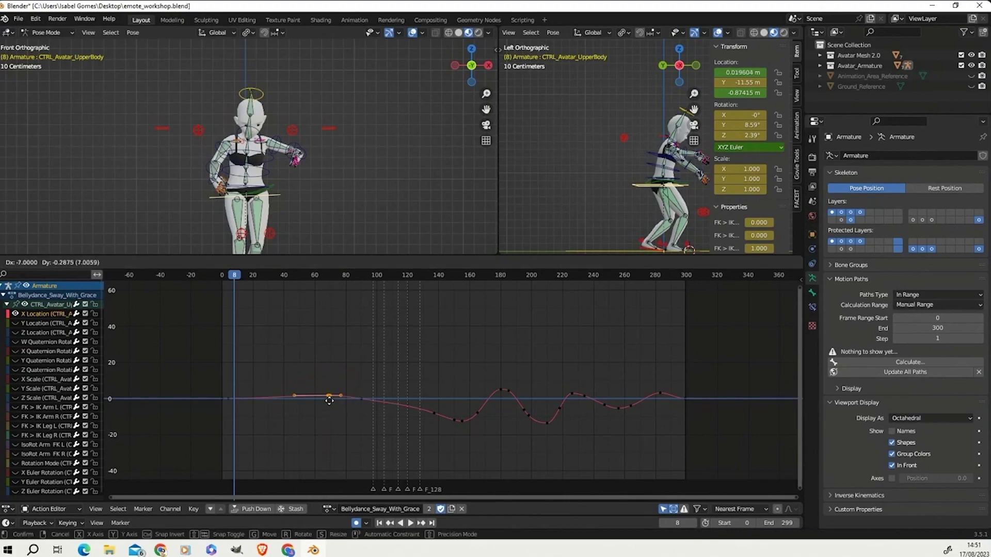
{"action": "left_click", "coordinate": [347, 405]}
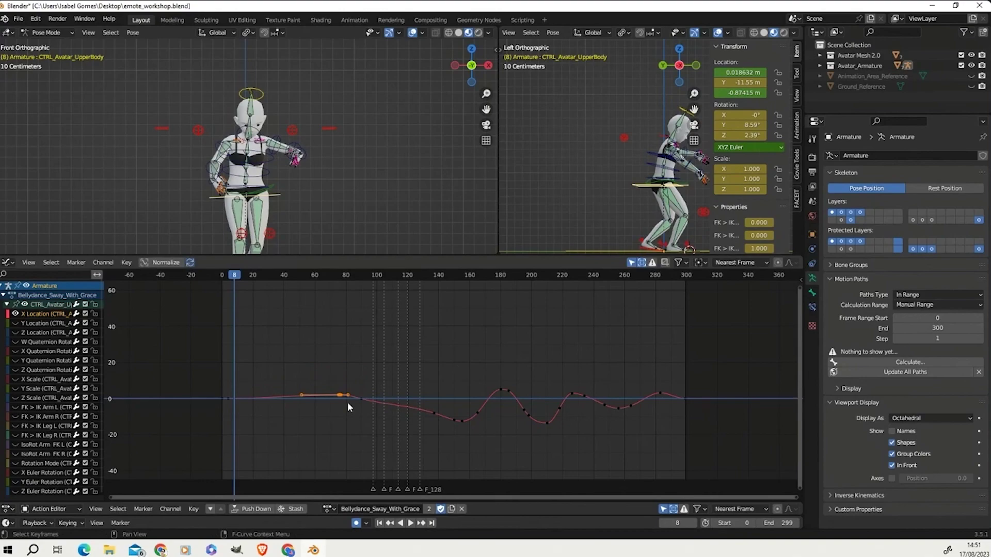
{"action": "key", "text": "g"}
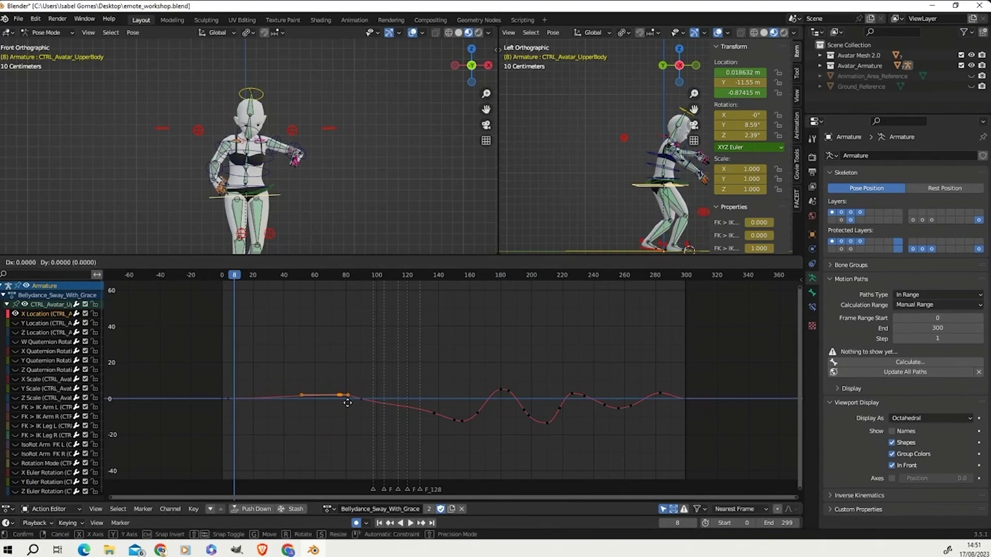
{"action": "key", "text": "y"}
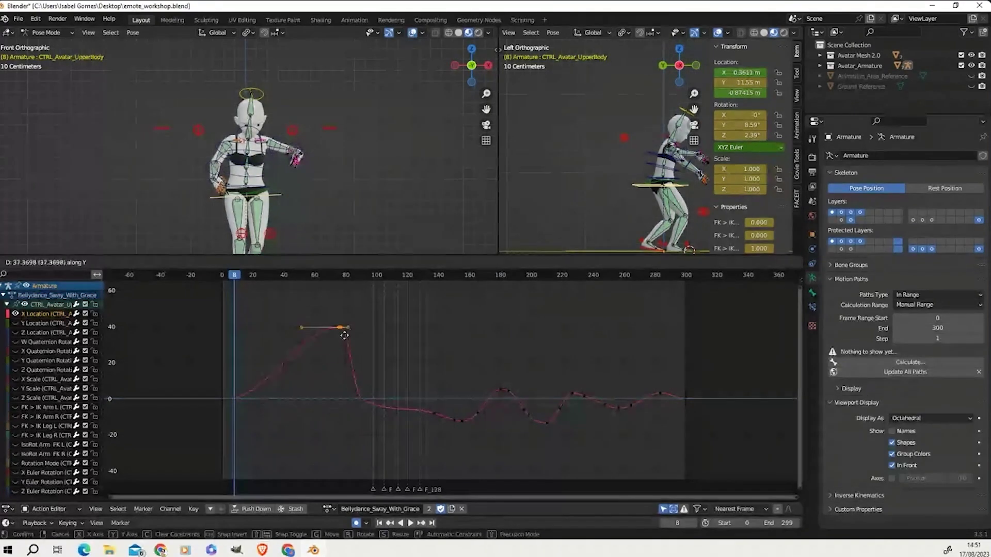
{"action": "left_click", "coordinate": [340, 366]}
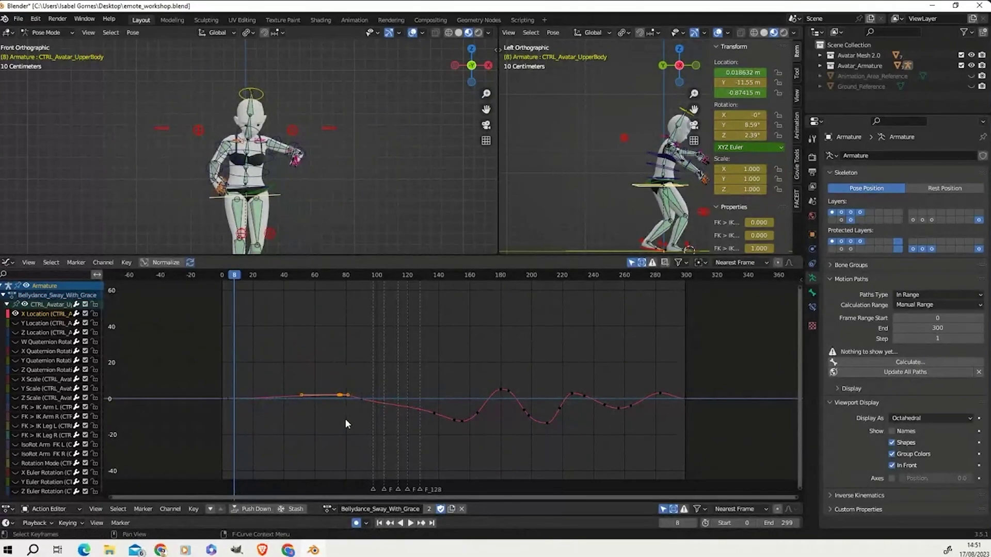
Try scaling the selected X Location keyframes along the X axis and rotating their handles.
{"action": "key", "text": "s"}
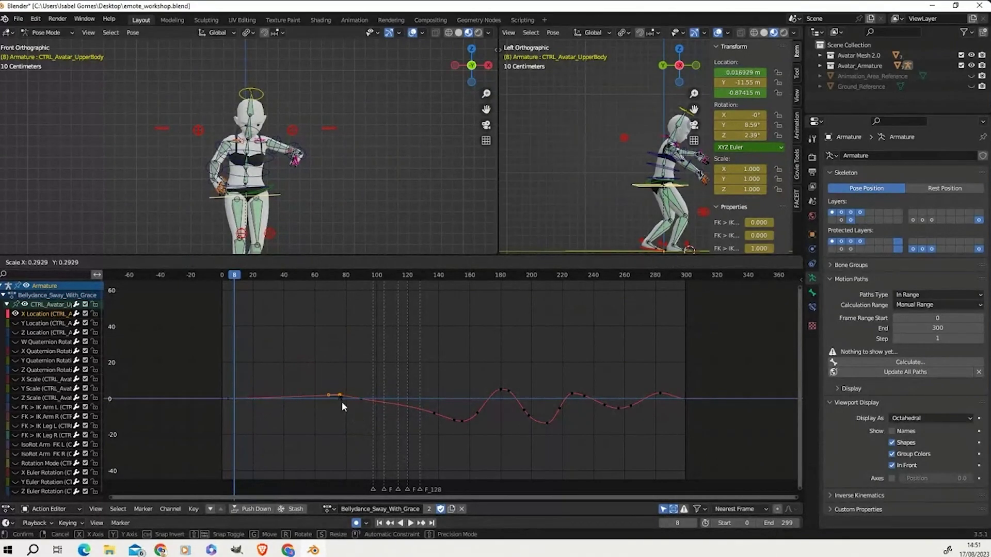
{"action": "key", "text": "x"}
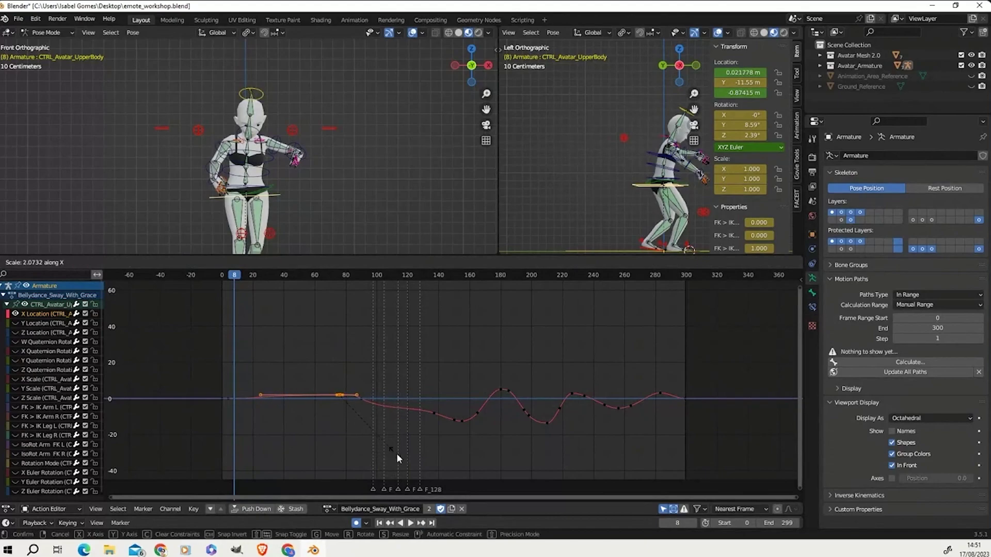
{"action": "left_click", "coordinate": [364, 443]}
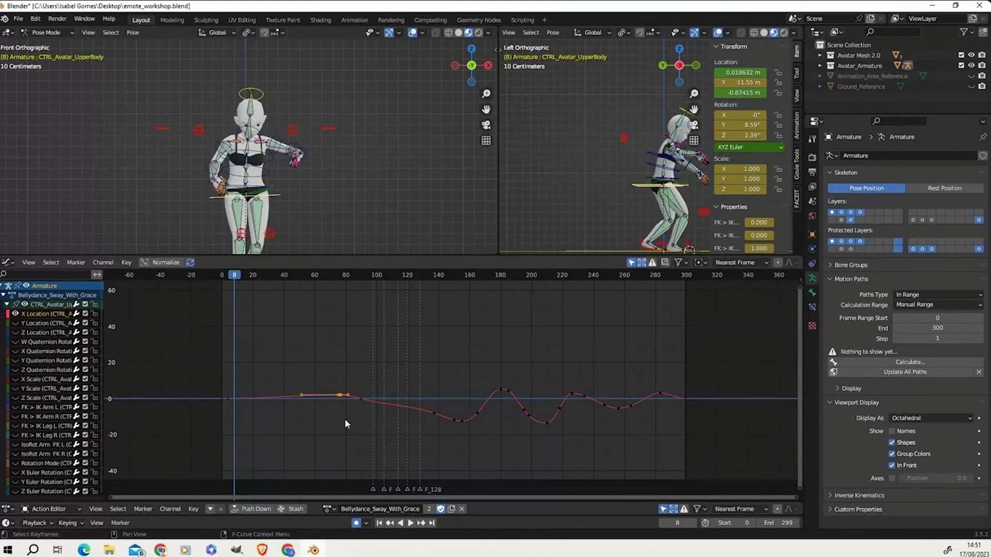
{"action": "key", "text": "r"}
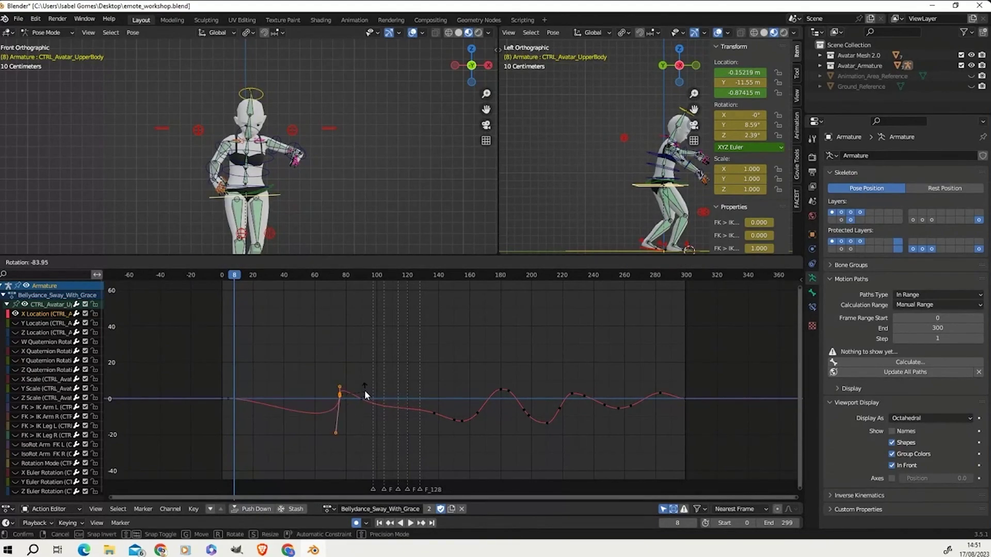
{"action": "left_click", "coordinate": [355, 422]}
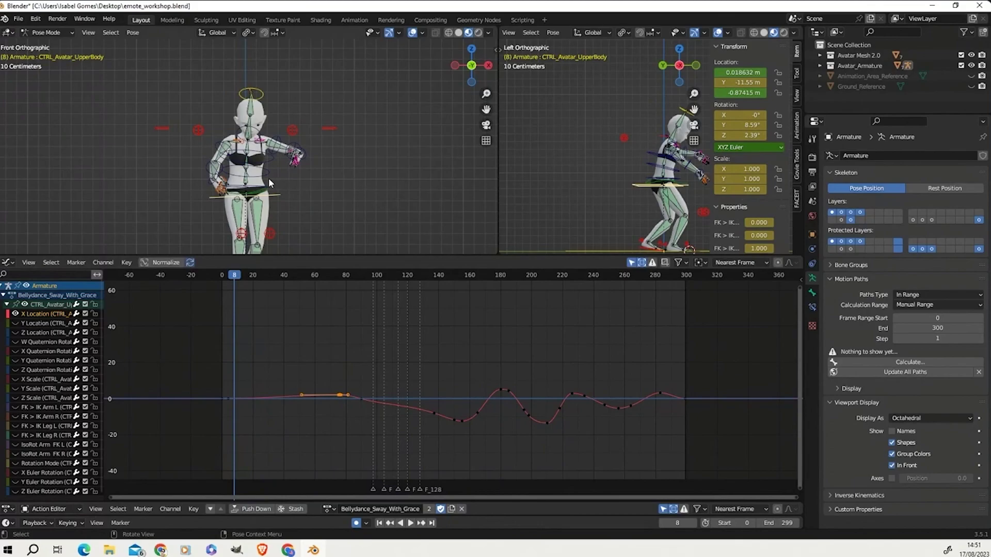
Select all the avatar's controls, enlarge the 3D viewports, and make every armature channel visible in the Graph Editor.
{"action": "key", "text": "a"}
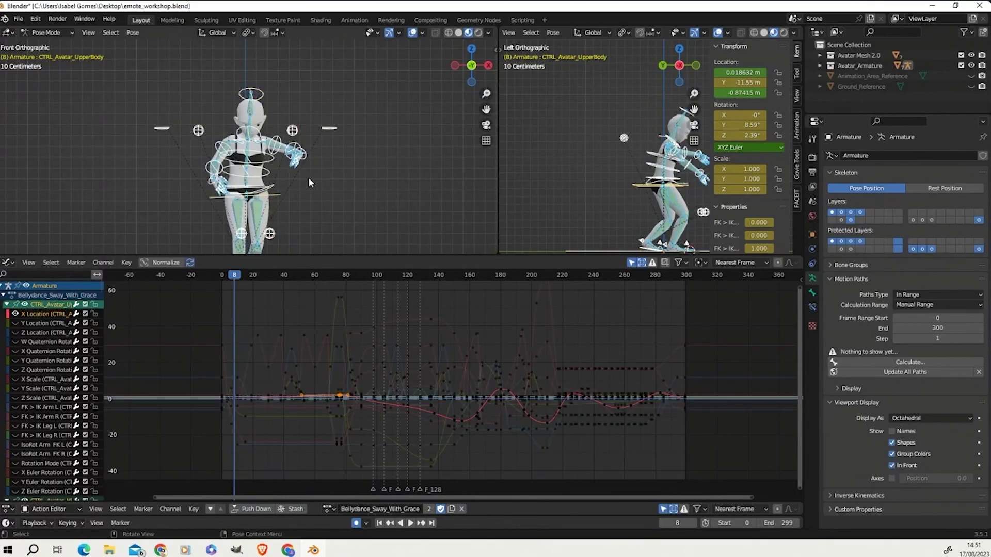
{"action": "left_click_drag", "start_coordinate": [369, 256], "coordinate": [368, 317]}
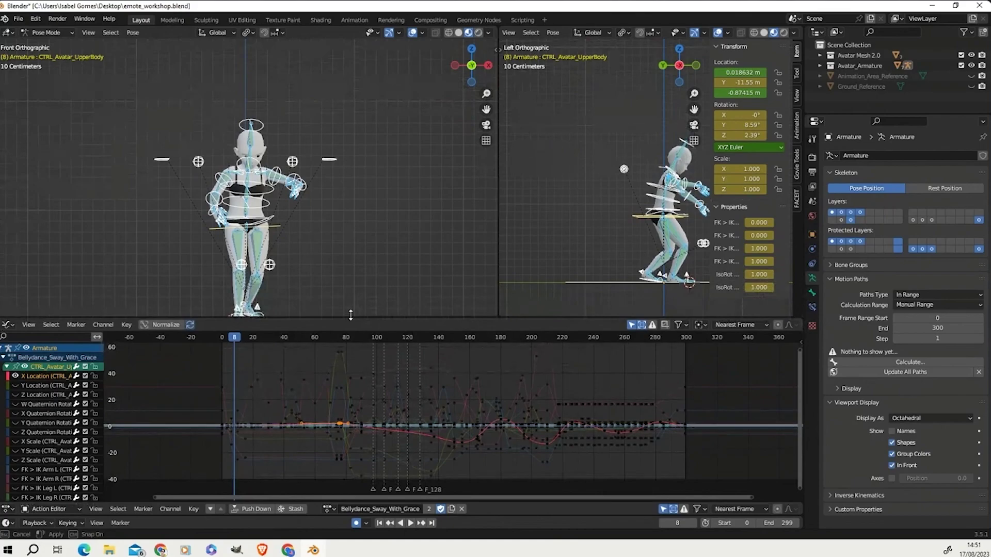
{"action": "left_click", "coordinate": [26, 348]}
{"action": "left_click", "coordinate": [27, 348]}
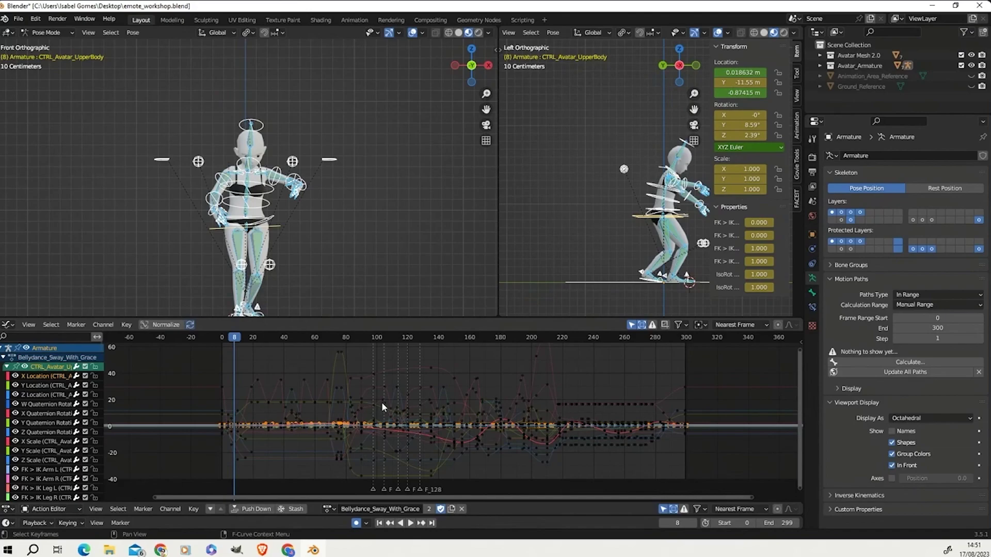
Select every visible keyframe, return the playhead to frame 0, and set the keyframes' interpolation mode to Bezier.
{"action": "key", "text": "a"}
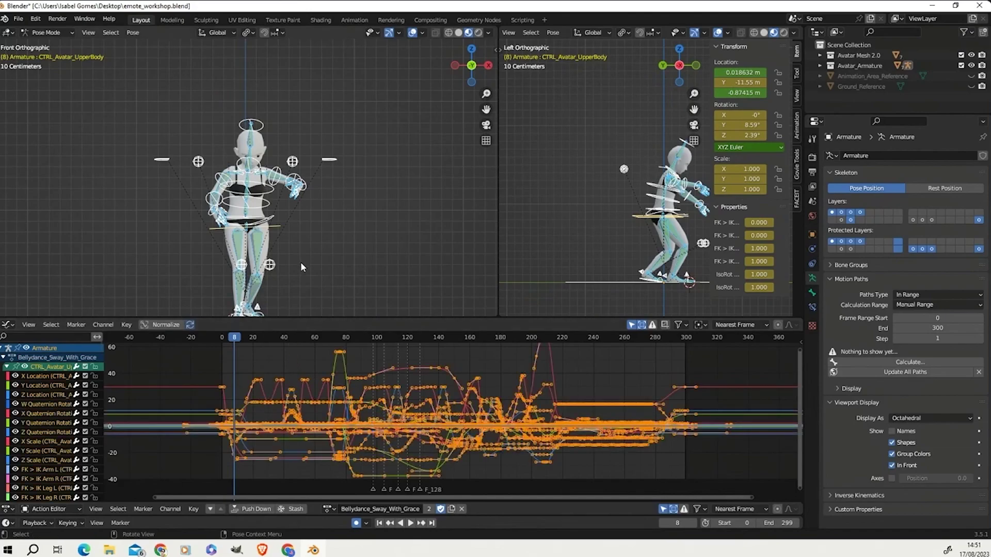
{"action": "left_click_drag", "start_coordinate": [227, 342], "coordinate": [220, 343]}
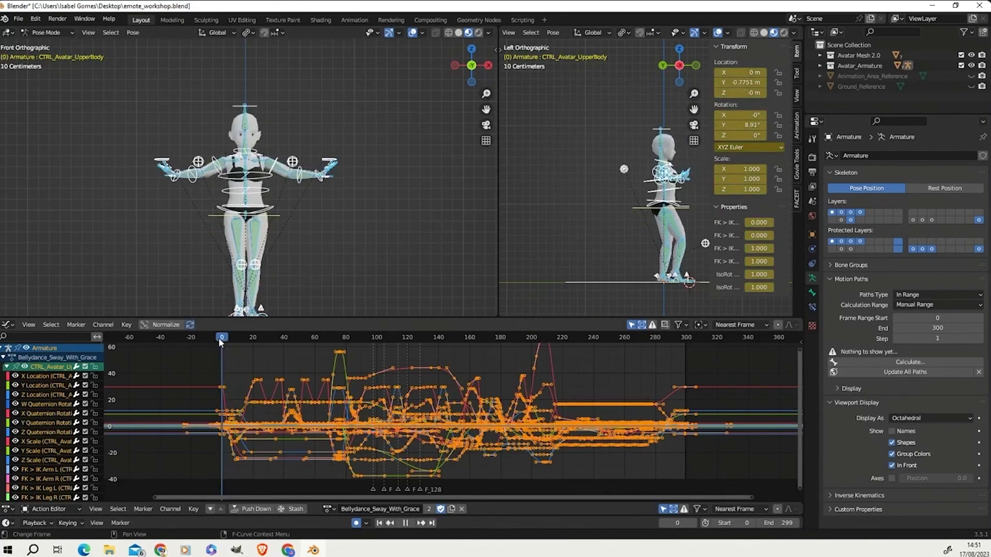
{"action": "right_click", "coordinate": [242, 362]}
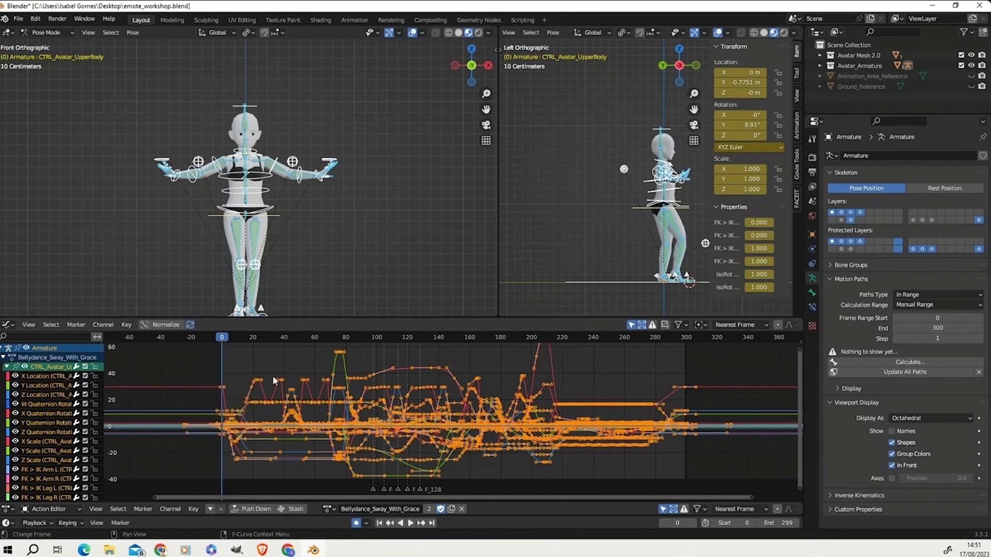
{"action": "right_click", "coordinate": [239, 359]}
{"action": "mouse_move", "coordinate": [234, 407]}
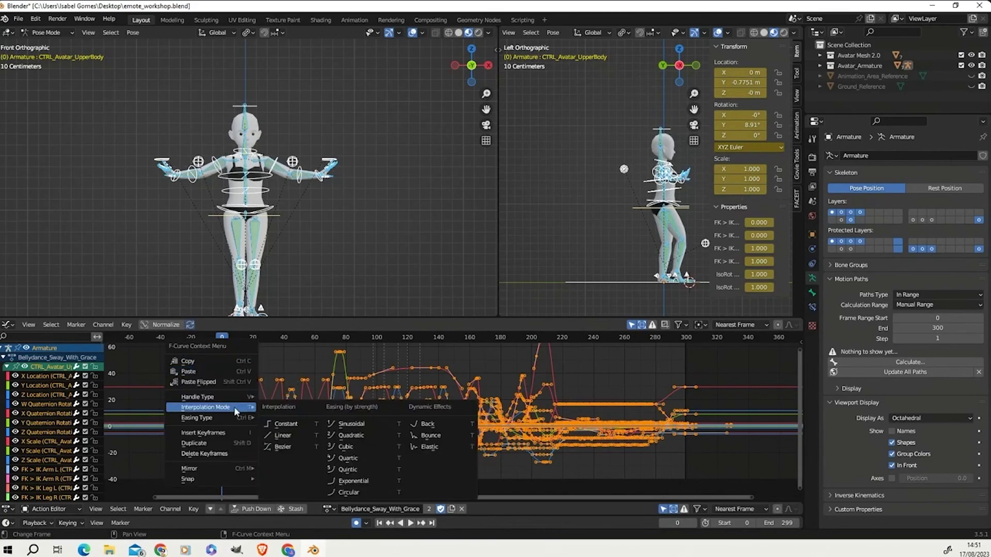
{"action": "left_click", "coordinate": [288, 444]}
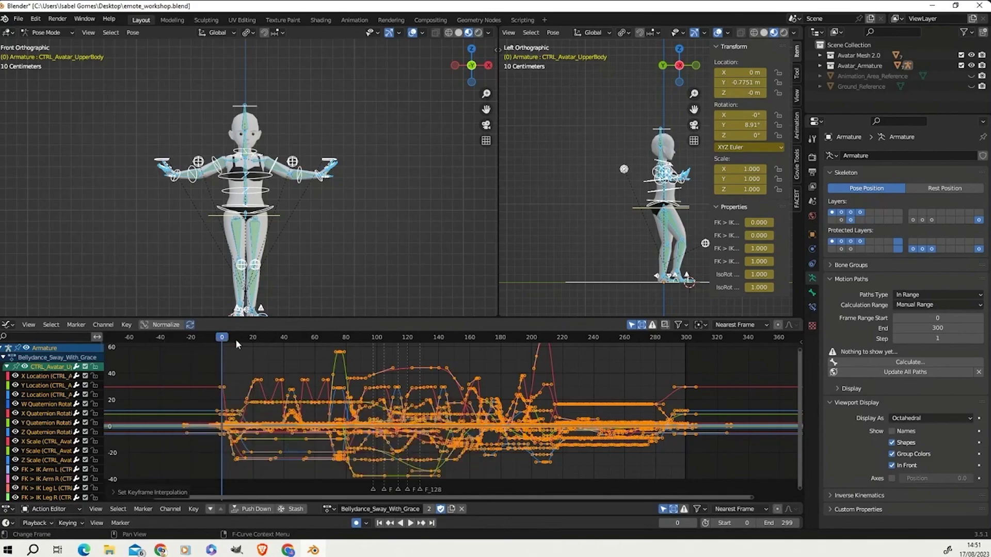
Play the animation with the front view's overlays hidden and change the selected keyframes' interpolation mode to Linear.
{"action": "left_click", "coordinate": [409, 522]}
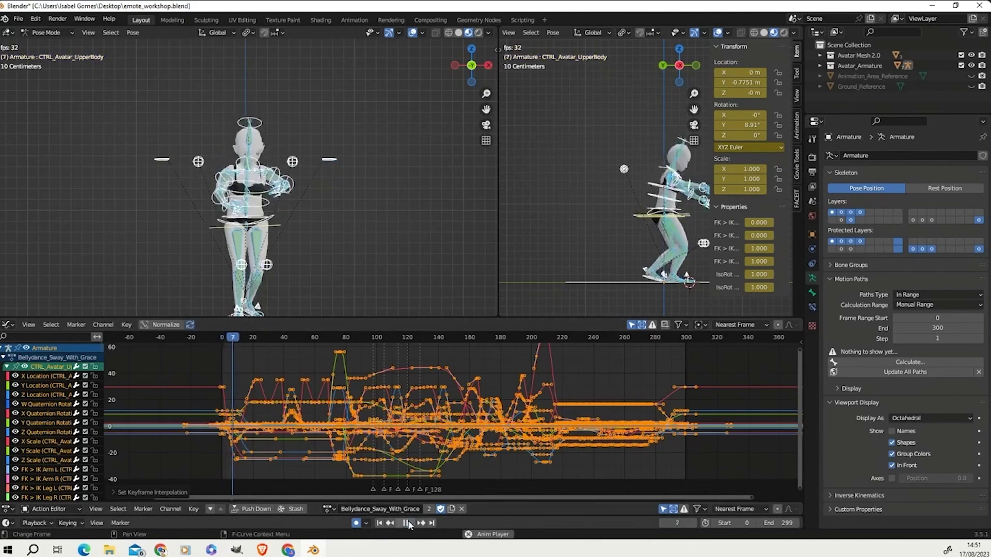
{"action": "left_click", "coordinate": [412, 33]}
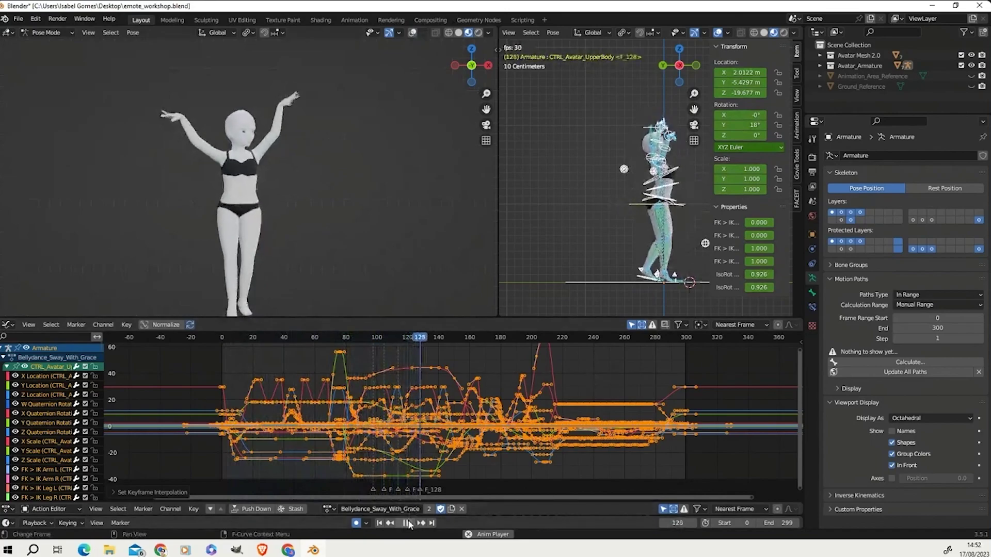
{"action": "right_click", "coordinate": [294, 373]}
{"action": "mouse_move", "coordinate": [294, 372]}
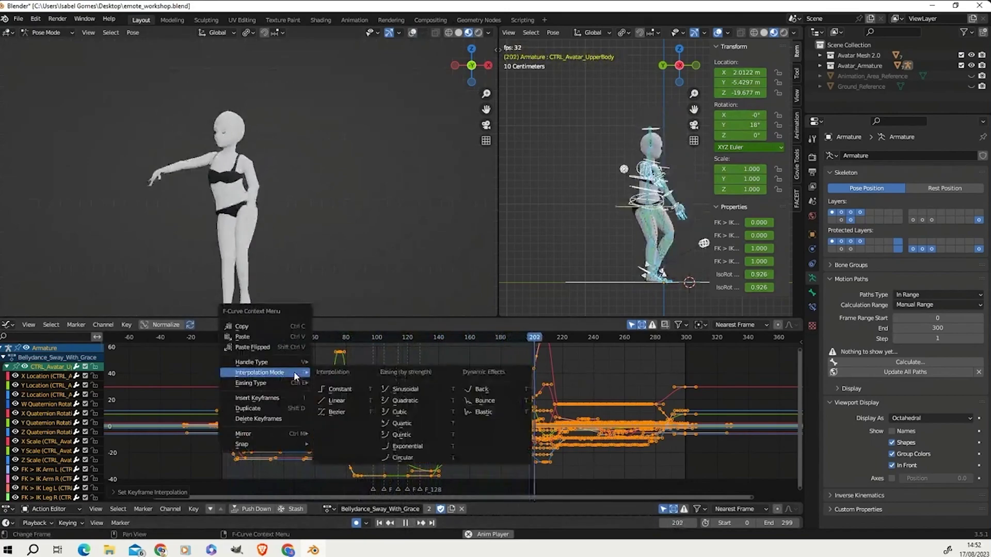
{"action": "left_click", "coordinate": [338, 400]}
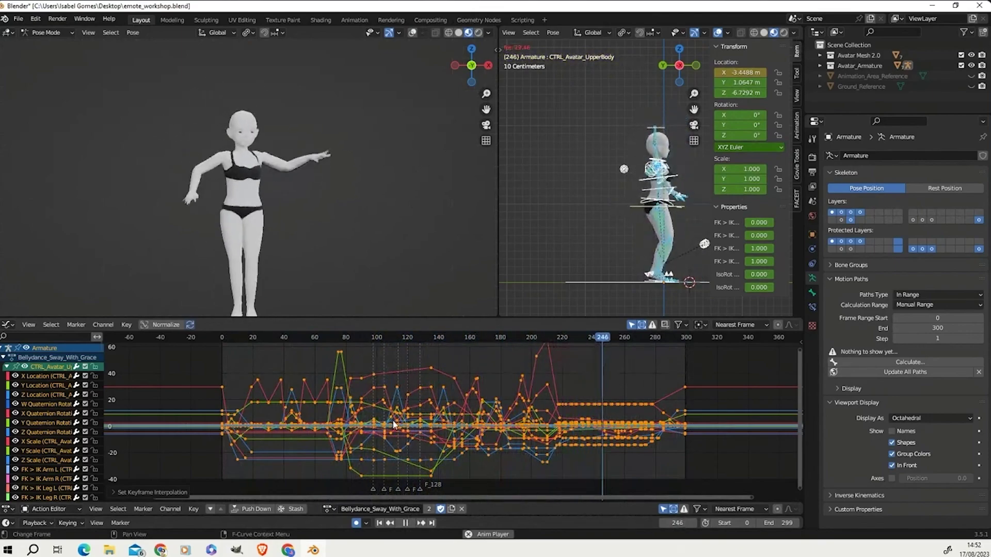
Change the interpolation mode of all selected keyframes to Constant while the animation plays.
{"action": "right_click", "coordinate": [284, 367]}
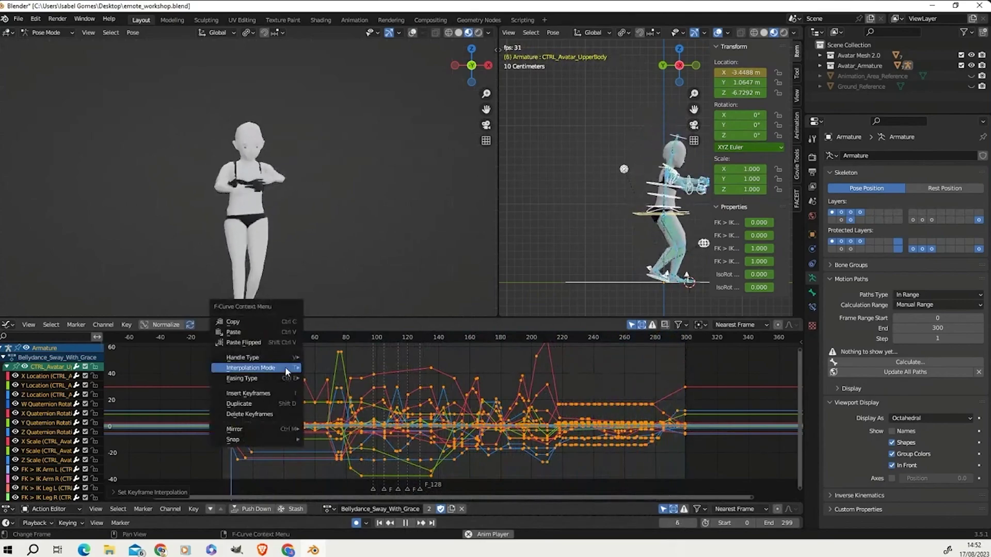
{"action": "mouse_move", "coordinate": [286, 368]}
{"action": "left_click", "coordinate": [327, 382]}
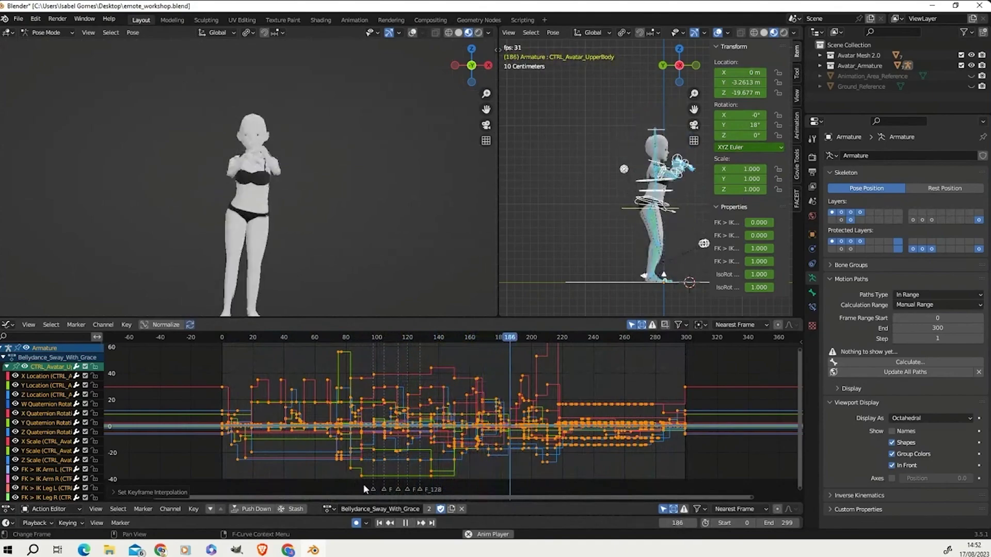
Stop the playback and set the interpolation mode of all selected keyframes back to Bezier.
{"action": "left_click", "coordinate": [409, 520]}
{"action": "right_click", "coordinate": [311, 382]}
{"action": "mouse_move", "coordinate": [310, 367]}
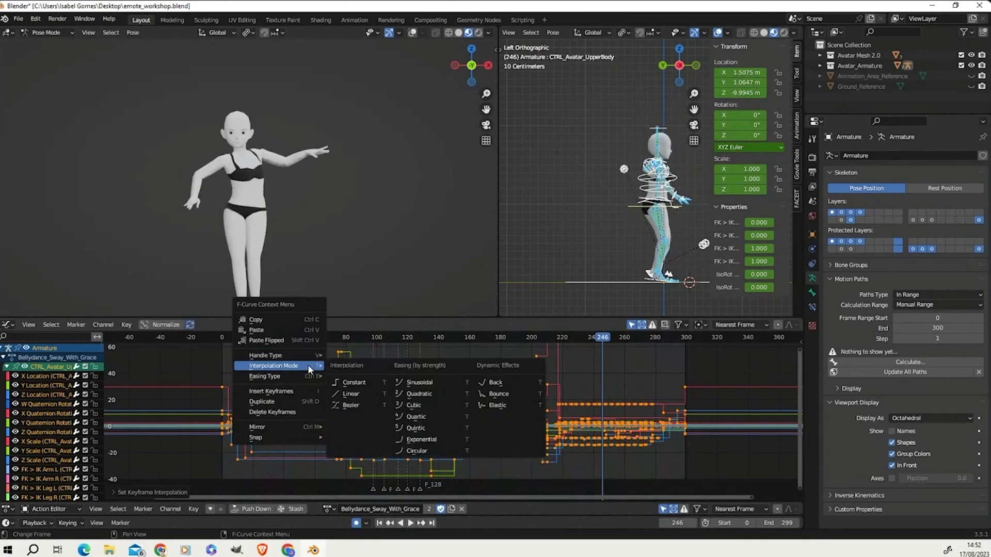
{"action": "left_click", "coordinate": [353, 404]}
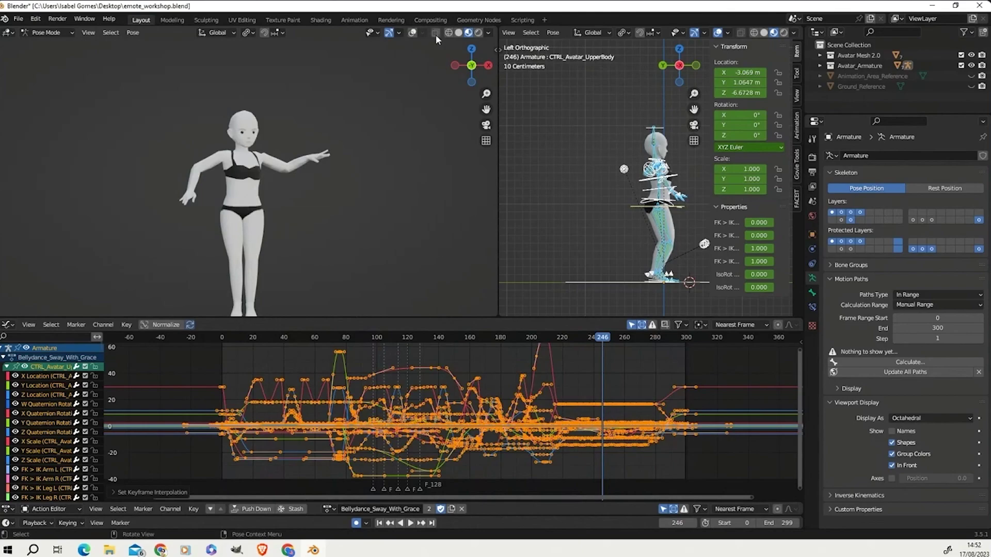
Show the front view's overlays again and deselect the avatar's controls and all curve keyframes.
{"action": "left_click", "coordinate": [412, 32]}
{"action": "key", "text": "alt+a"}
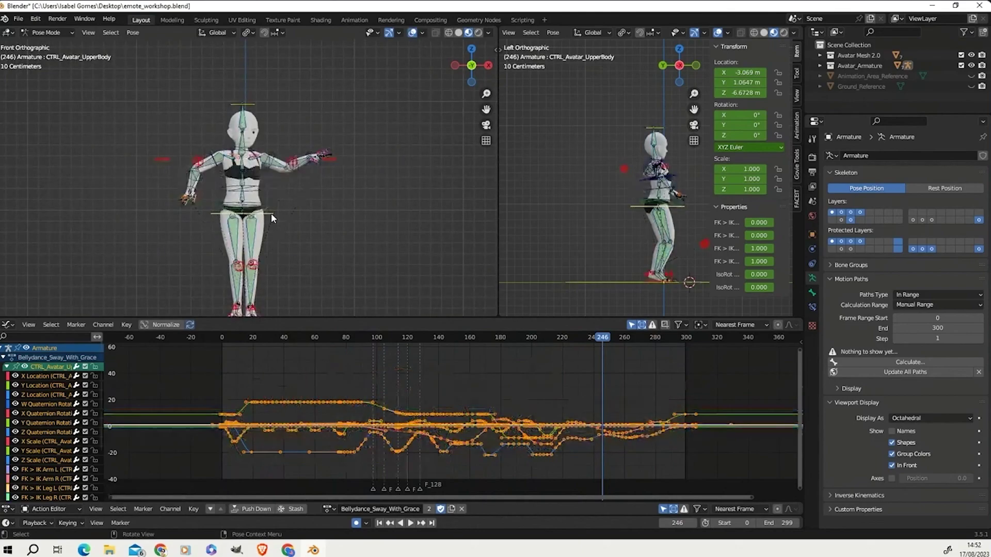
{"action": "left_click", "coordinate": [268, 374]}
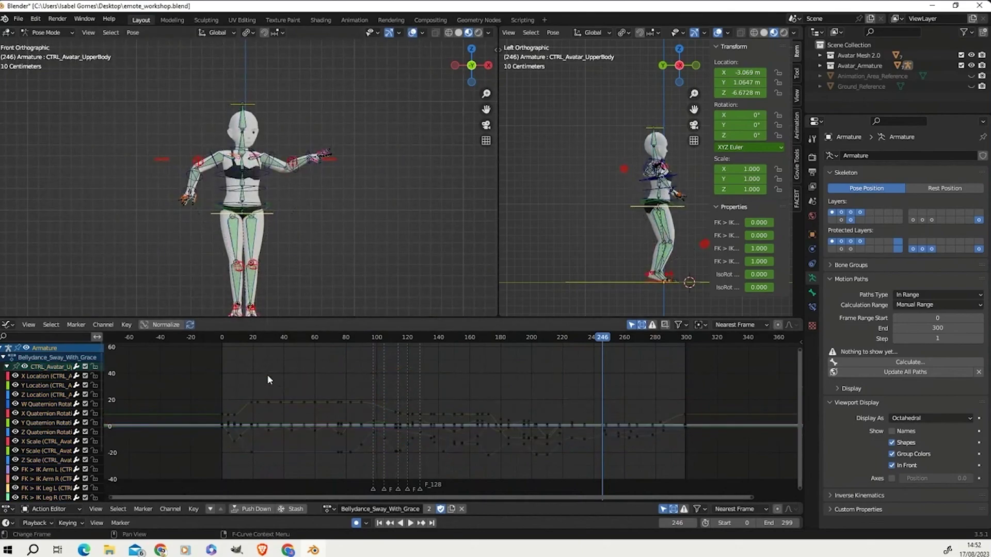
Hide the upper-body control's curves except its X Location curve.
{"action": "left_click", "coordinate": [24, 366]}
{"action": "left_click", "coordinate": [14, 376]}
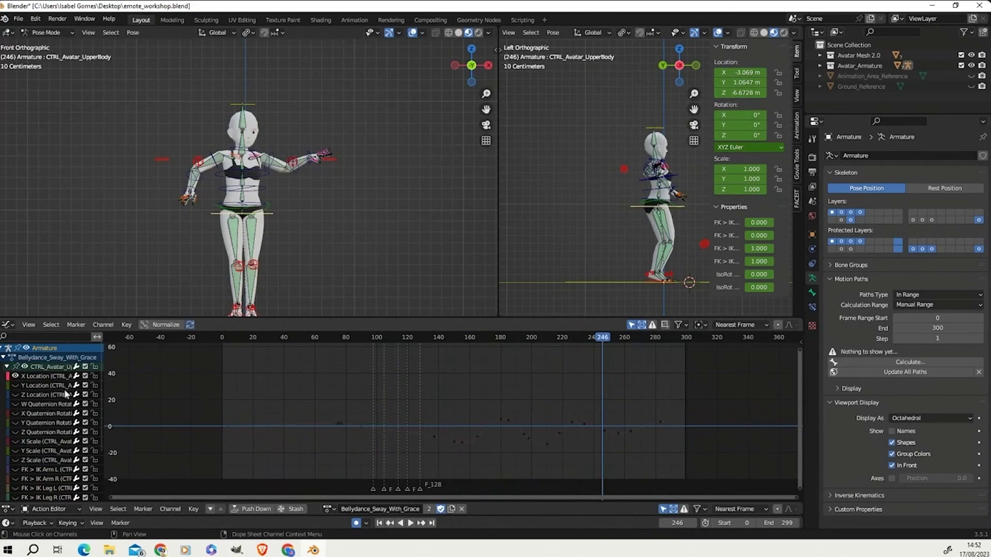
{"action": "key", "text": "Home"}
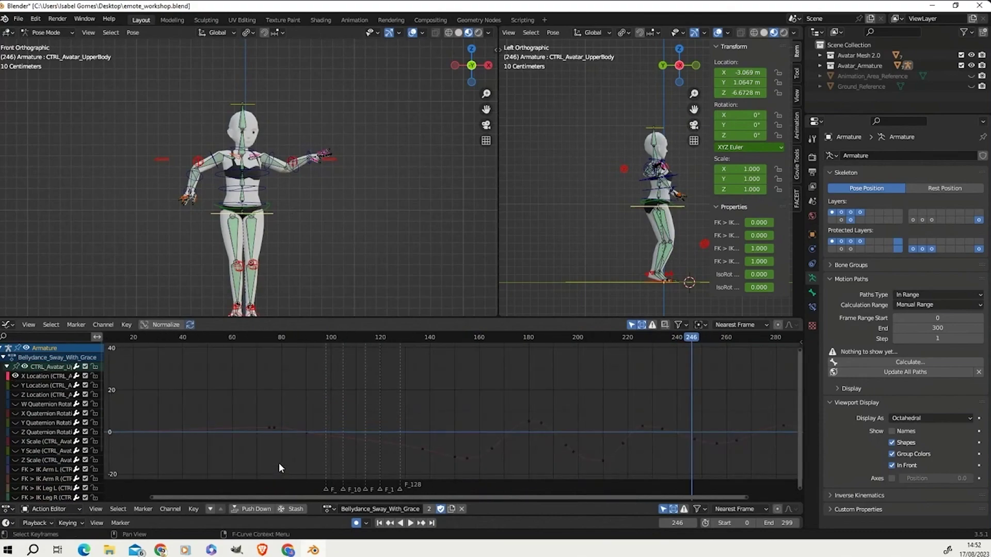
Select the X Location keyframe just before frame 80 and move its left handle to about frame 57.
{"action": "left_click", "coordinate": [277, 428]}
{"action": "scroll", "coordinate": [274, 427], "scroll_direction": "up", "scroll_amount": 2}
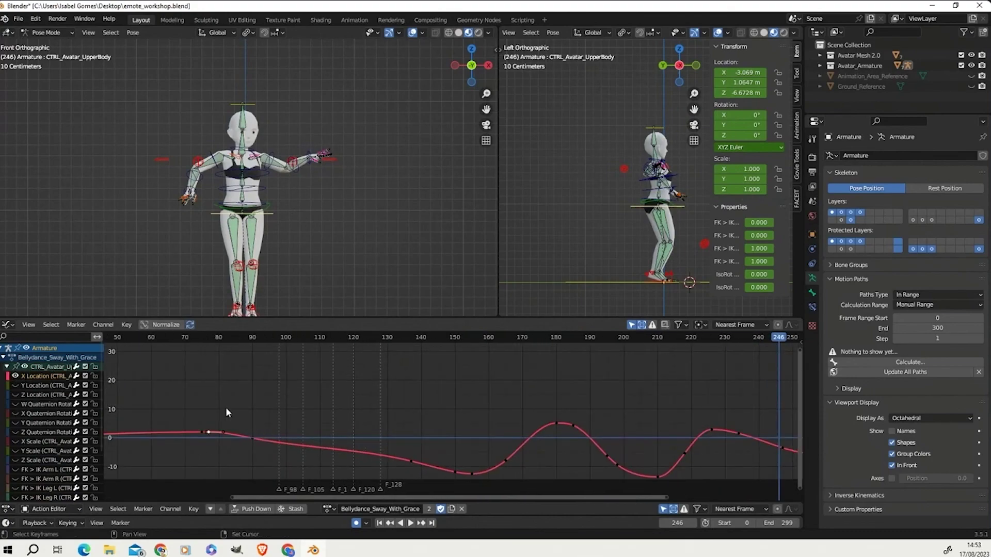
{"action": "middle_click_drag", "start_coordinate": [226, 421], "coordinate": [324, 401]}
{"action": "scroll", "coordinate": [297, 423], "scroll_direction": "up", "scroll_amount": 3}
{"action": "left_click", "coordinate": [254, 411]}
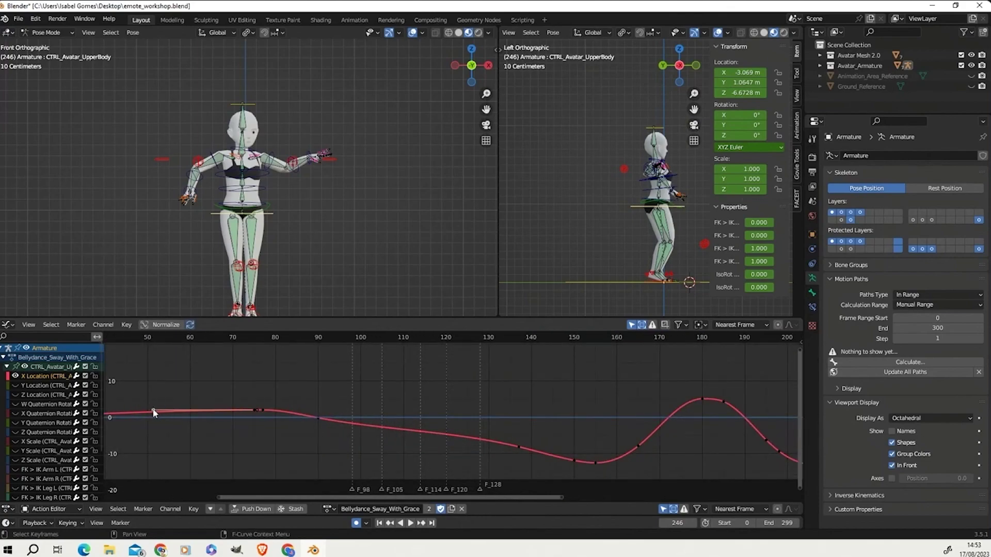
{"action": "left_click_drag", "start_coordinate": [154, 413], "coordinate": [247, 414]}
Try moving that keyframe's left handle up and down to reshape the curve, and undo these handle moves.
{"action": "key", "text": "Home"}
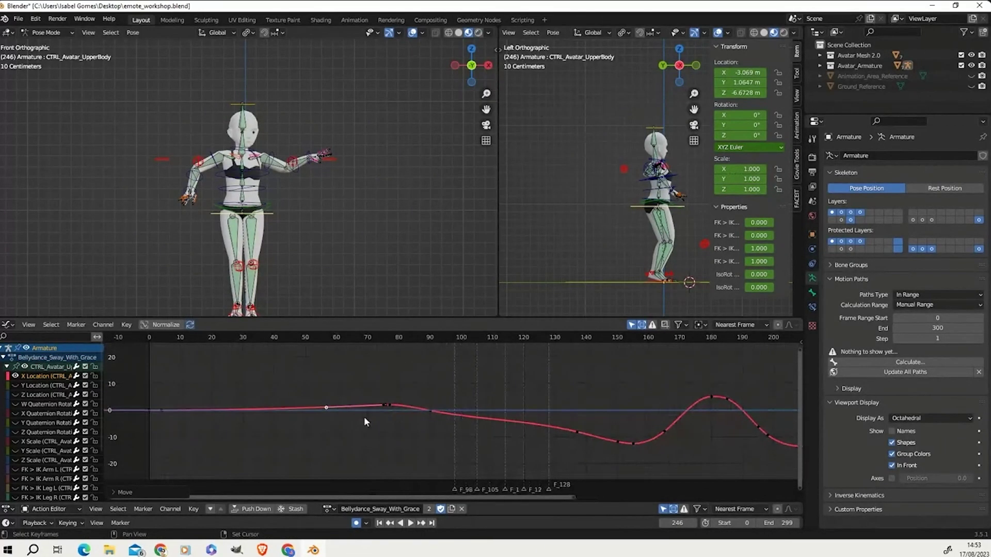
{"action": "left_click_drag", "start_coordinate": [326, 407], "coordinate": [329, 345]}
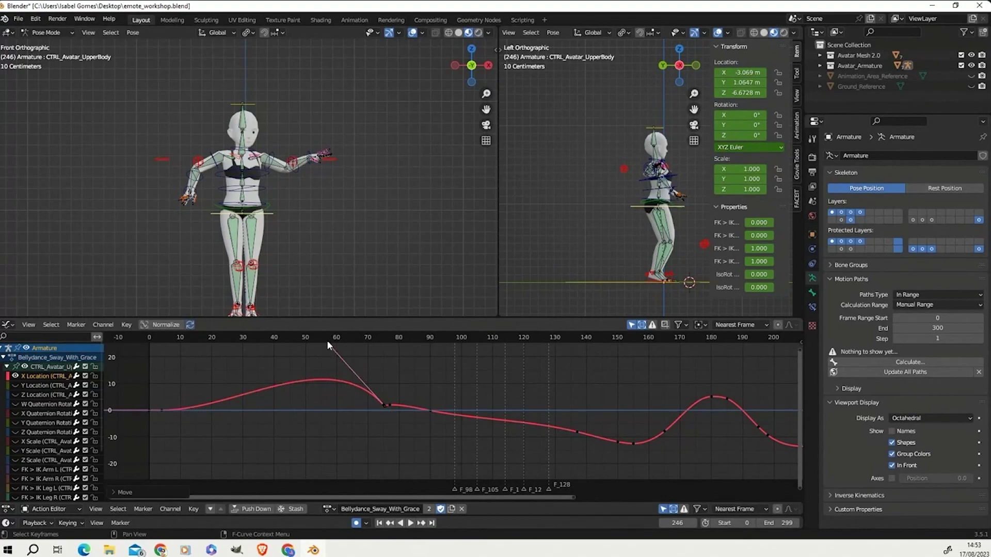
{"action": "left_click_drag", "start_coordinate": [327, 339], "coordinate": [335, 406]}
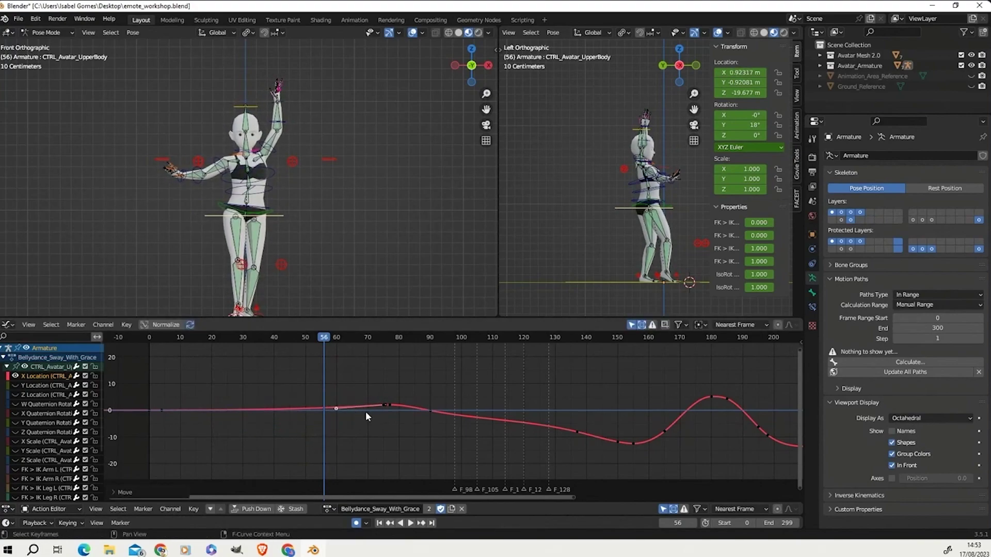
{"action": "key", "text": "ctrl+z"}
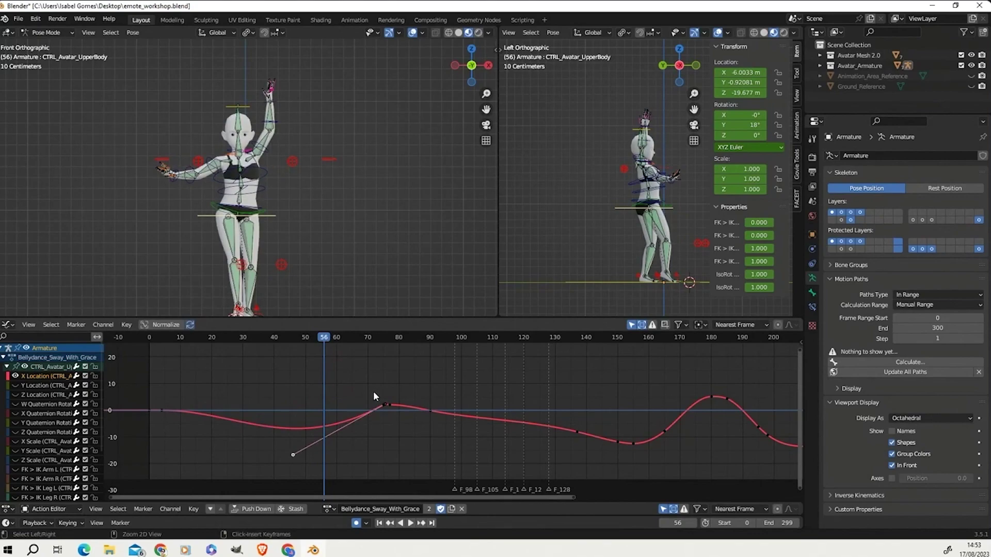
{"action": "key", "text": "ctrl+z"}
{"action": "key", "text": "ctrl+z"}
{"action": "key", "text": "ctrl+z"}
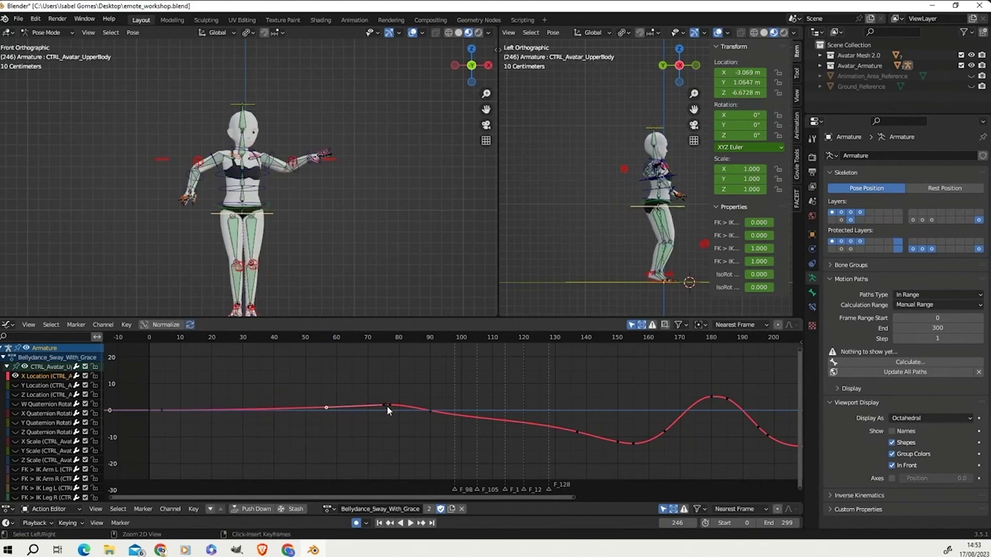
Set the handle type of the X Location keyframes just before frame 80 to Free.
{"action": "left_click", "coordinate": [383, 406]}
{"action": "right_click", "coordinate": [382, 405]}
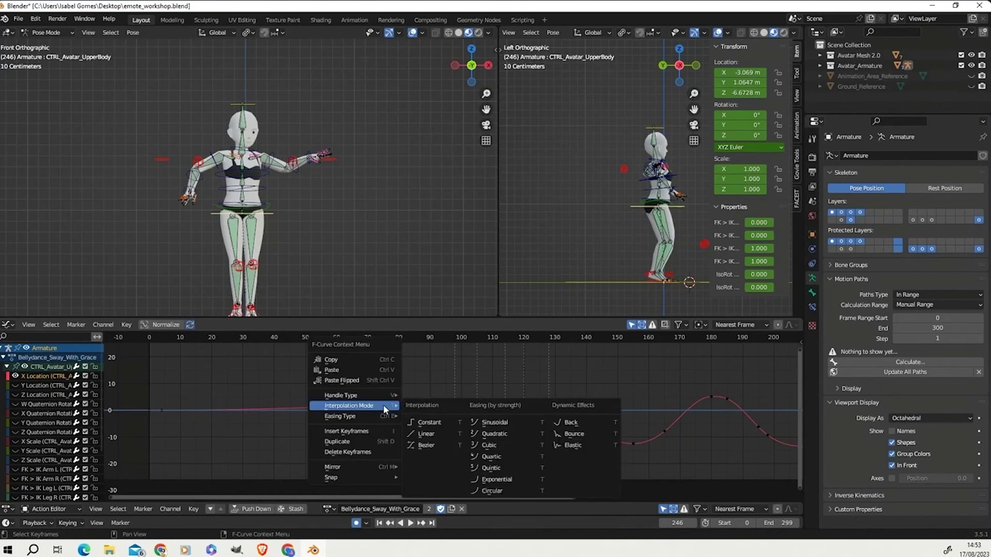
{"action": "mouse_move", "coordinate": [376, 394]}
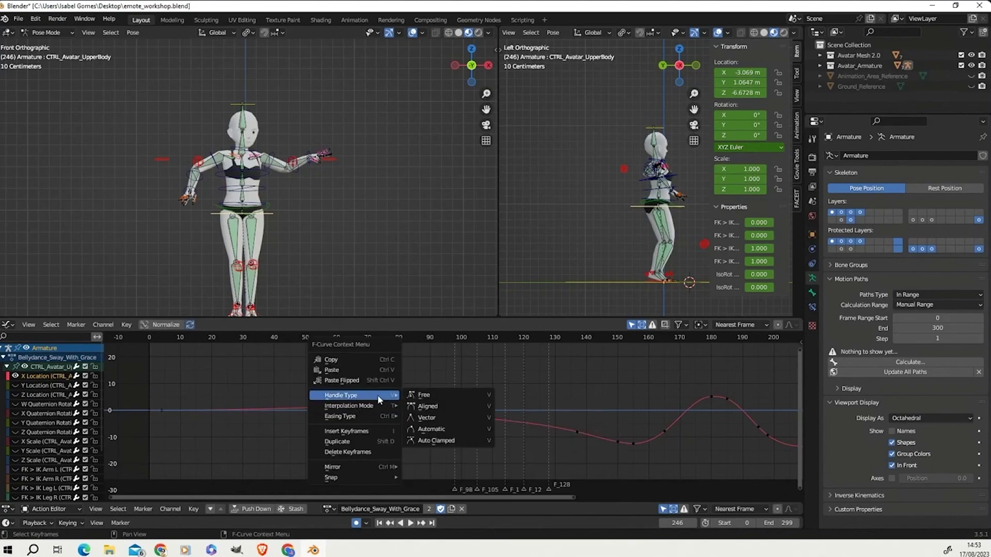
{"action": "left_click", "coordinate": [439, 398]}
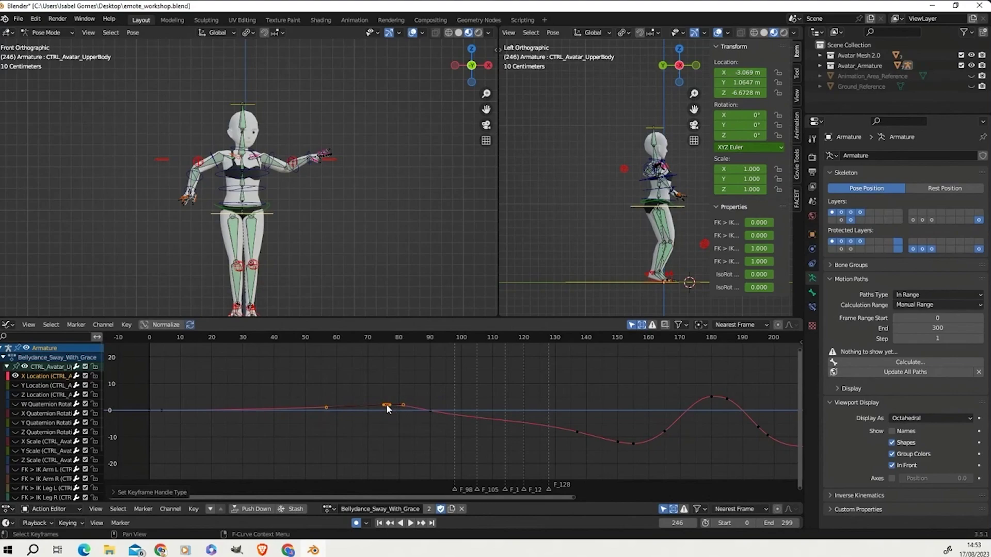
Set the frame 90 keyframe's handle type to Free and raise its left and right handles independently above the curve.
{"action": "left_click", "coordinate": [417, 408]}
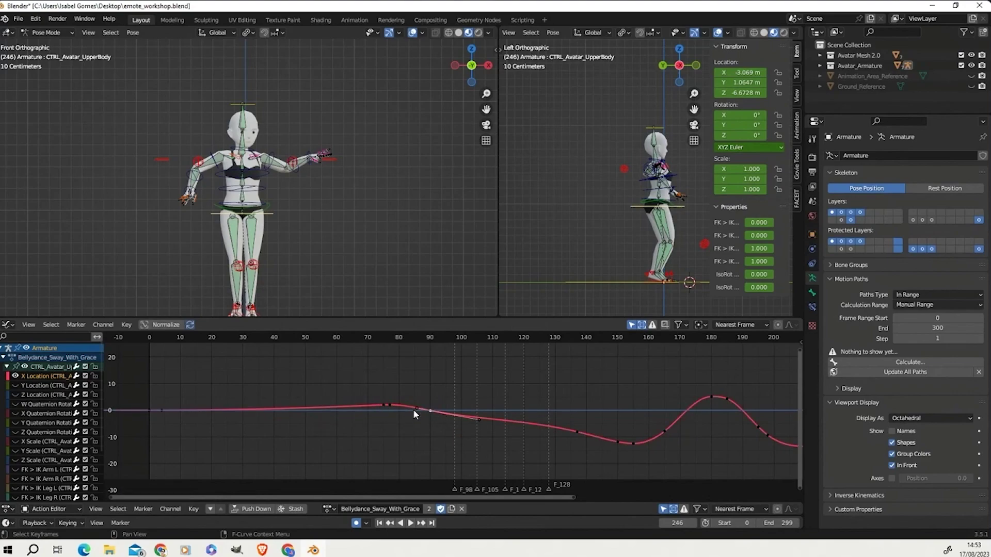
{"action": "right_click", "coordinate": [412, 410]}
{"action": "mouse_move", "coordinate": [432, 407]}
{"action": "left_click", "coordinate": [469, 408]}
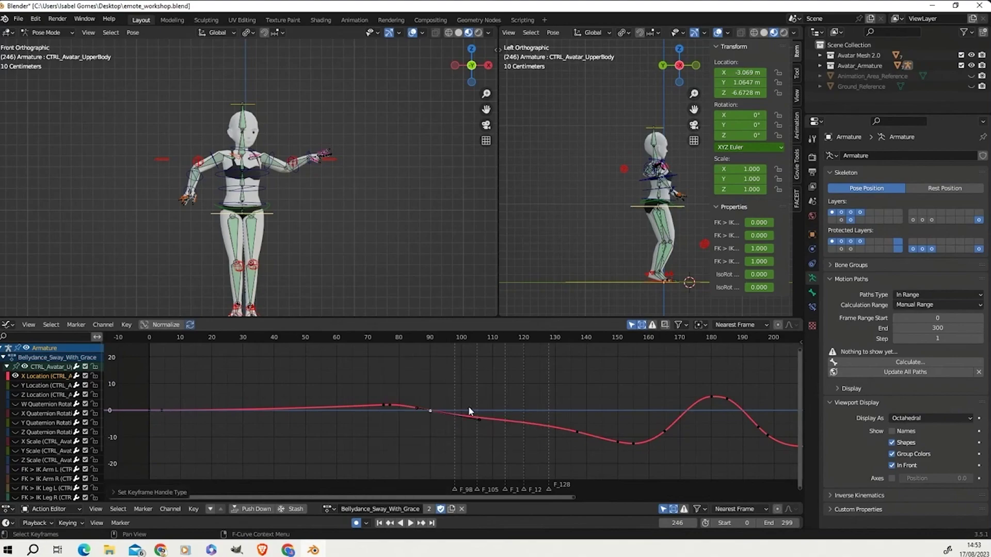
{"action": "left_click_drag", "start_coordinate": [416, 407], "coordinate": [431, 386]}
{"action": "left_click_drag", "start_coordinate": [478, 419], "coordinate": [478, 378]}
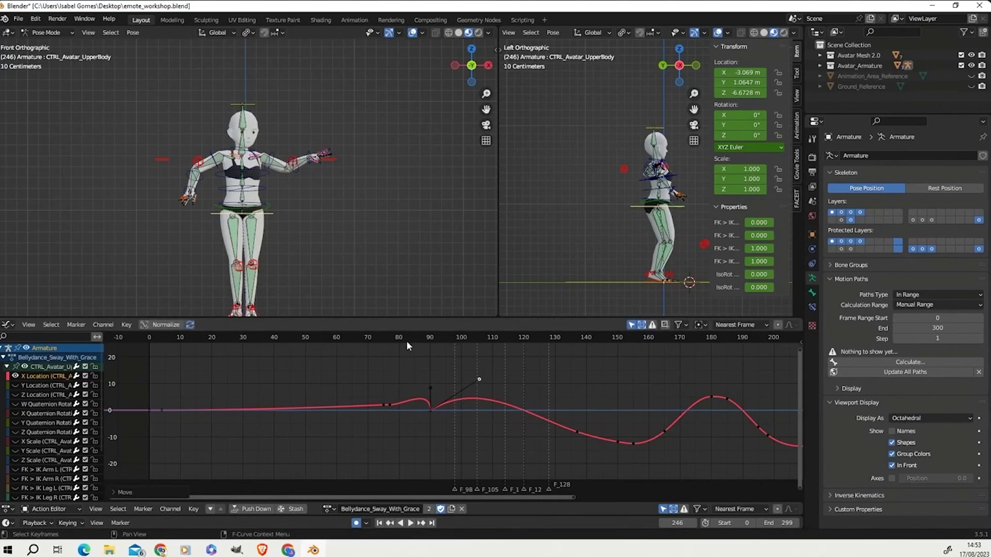
Move the playhead to frame 108 and spread the frame 90 keyframe's two free handles further apart.
{"action": "left_click_drag", "start_coordinate": [407, 341], "coordinate": [485, 397]}
{"action": "left_click", "coordinate": [422, 413]}
{"action": "left_click", "coordinate": [431, 411]}
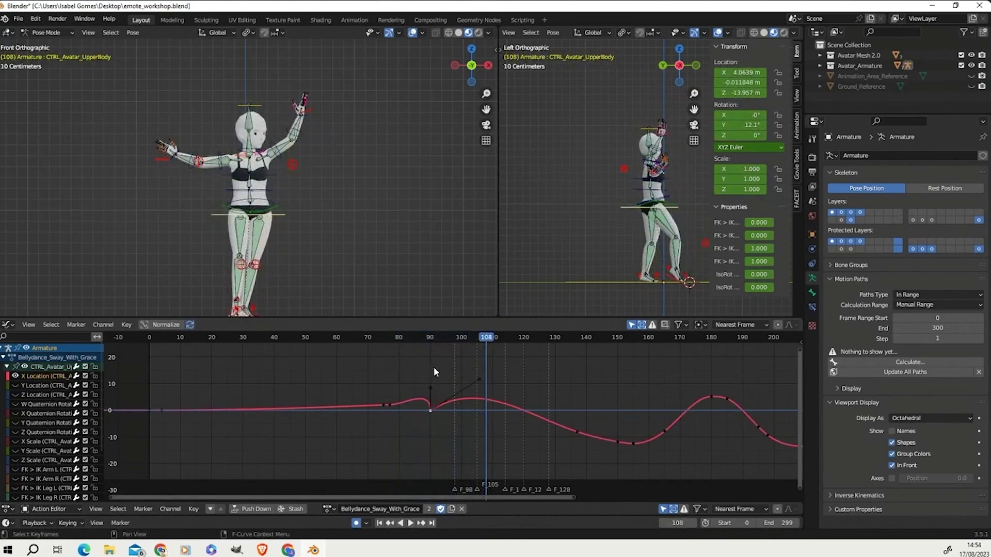
{"action": "left_click_drag", "start_coordinate": [431, 391], "coordinate": [395, 394]}
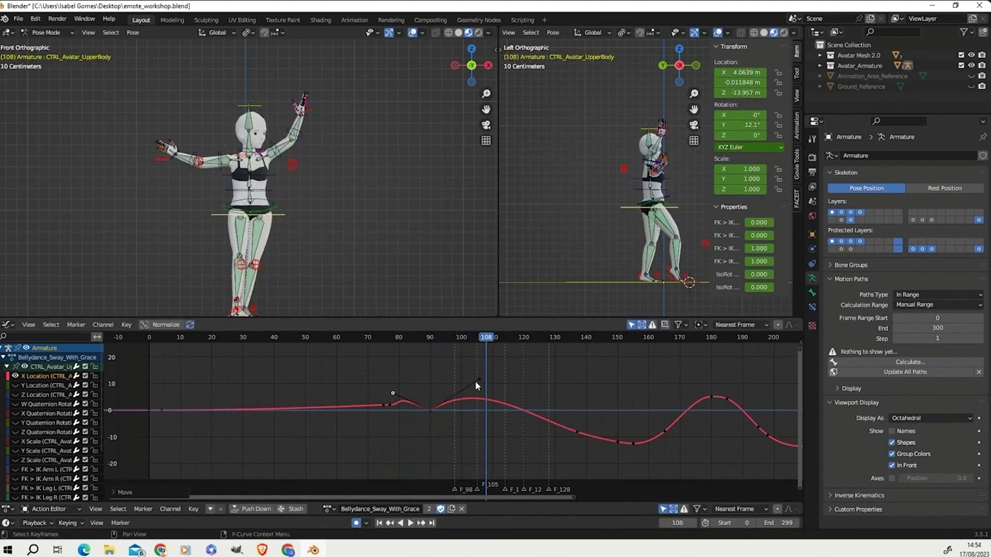
{"action": "left_click_drag", "start_coordinate": [476, 380], "coordinate": [498, 387]}
Select the X Location keyframes from just before frame 80 to frame 90 and set their handle type to Vector.
{"action": "scroll", "coordinate": [457, 412], "scroll_direction": "down", "scroll_amount": 3}
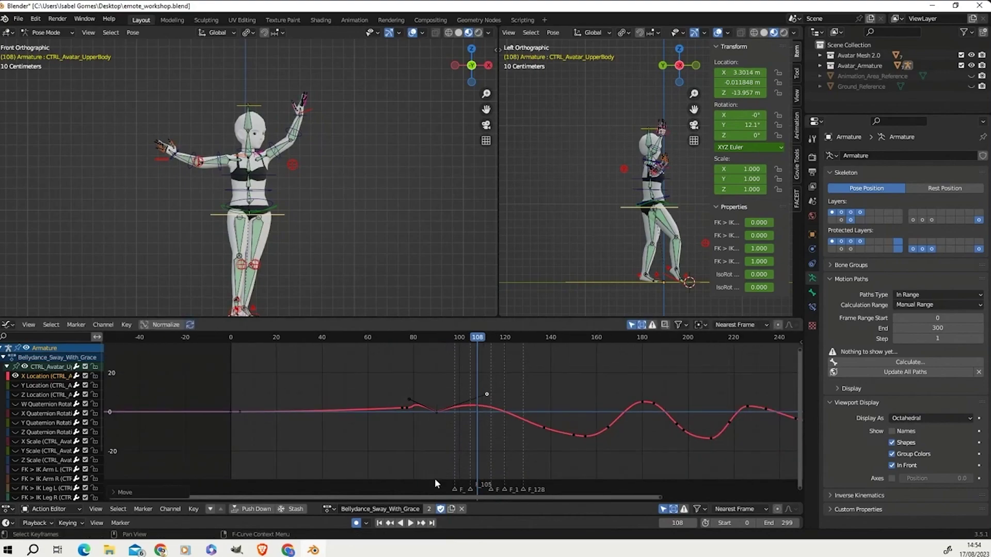
{"action": "right_click", "coordinate": [426, 428]}
{"action": "left_click_drag", "start_coordinate": [402, 376], "coordinate": [437, 413]}
{"action": "right_click", "coordinate": [437, 415]}
{"action": "mouse_move", "coordinate": [438, 416]}
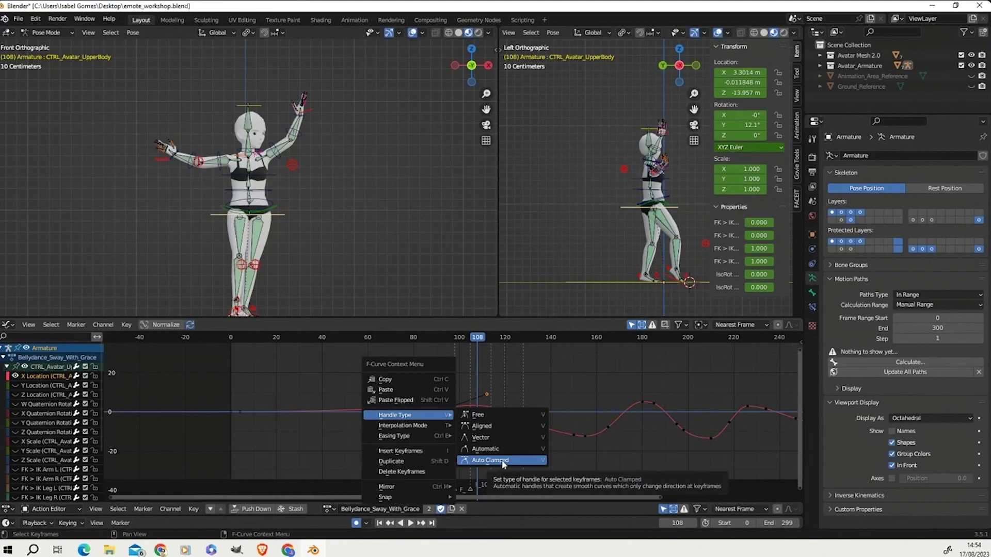
{"action": "left_click", "coordinate": [501, 436]}
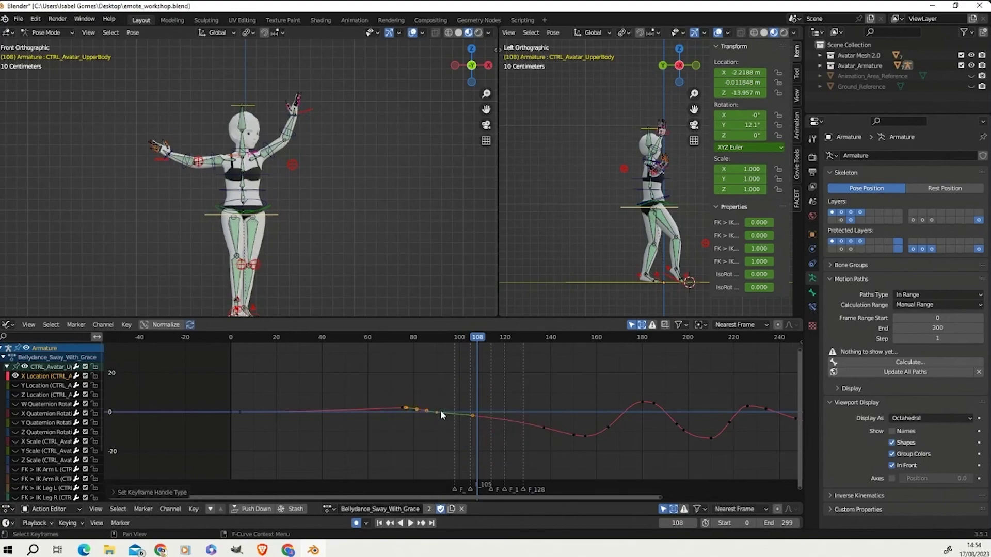
Select the X Location keyframe just before frame 140 and set its handle type to Vector.
{"action": "left_click_drag", "start_coordinate": [521, 398], "coordinate": [556, 429]}
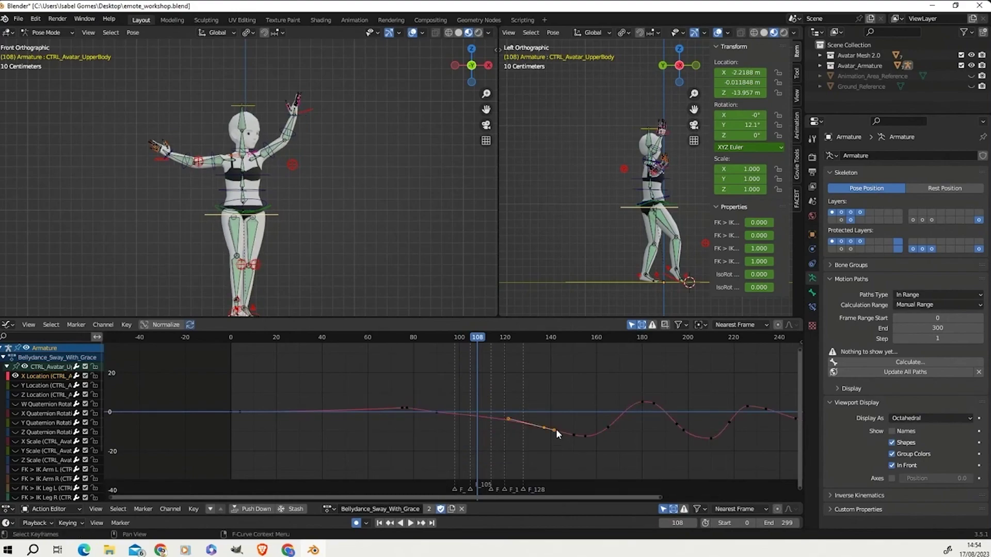
{"action": "right_click", "coordinate": [546, 426]}
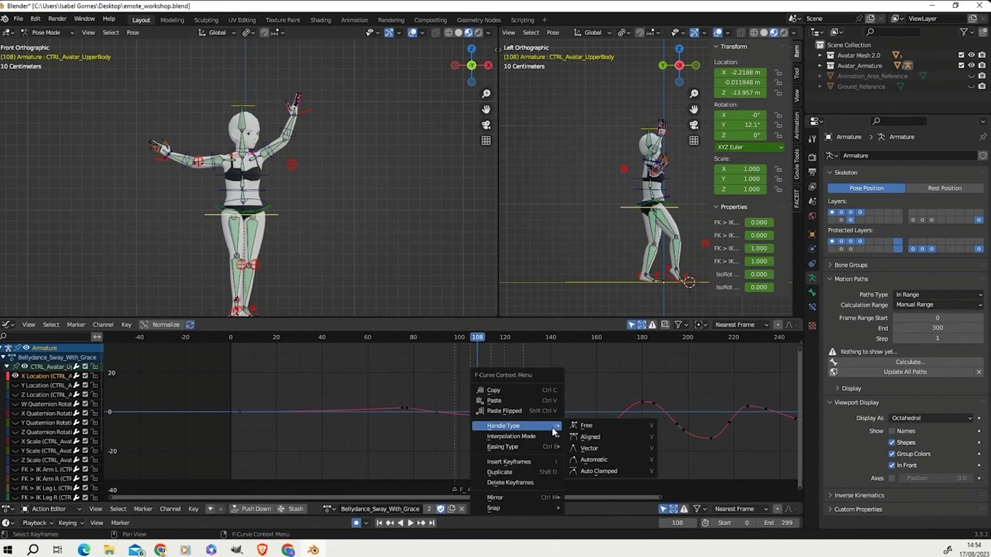
{"action": "left_click", "coordinate": [602, 448]}
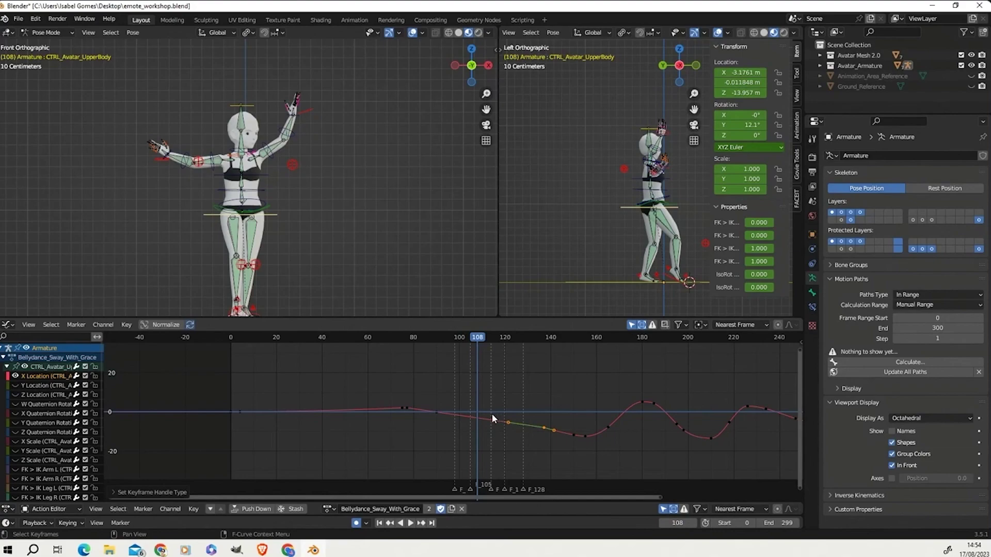
Undo the handle type changes and handle moves made on the X Location curve.
{"action": "key", "text": "ctrl+z"}
{"action": "key", "text": "ctrl+z"}
{"action": "key", "text": "ctrl+z"}
{"action": "key", "text": "ctrl+z"}
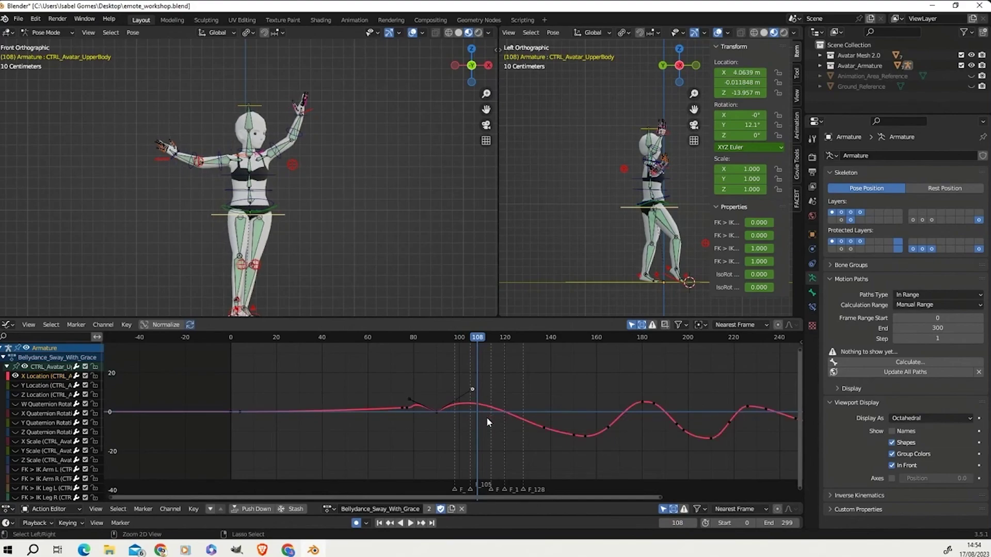
{"action": "key", "text": "ctrl+z"}
{"action": "key", "text": "ctrl+z"}
{"action": "key", "text": "ctrl+z"}
{"action": "key", "text": "ctrl+z"}
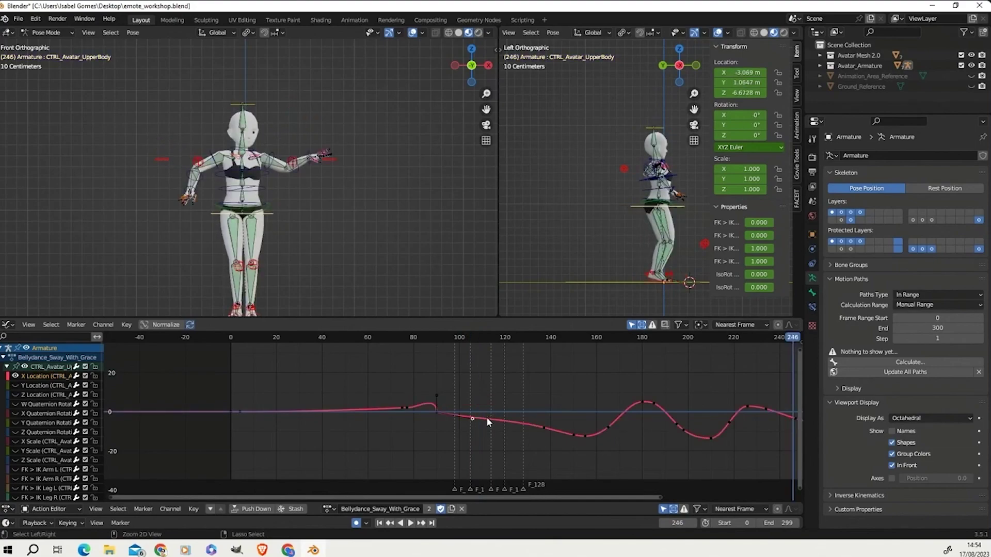
{"action": "key", "text": "ctrl+z"}
{"action": "key", "text": "ctrl+z"}
{"action": "key", "text": "ctrl+z"}
{"action": "key", "text": "ctrl+z"}
{"action": "key", "text": "ctrl+z"}
{"action": "key", "text": "ctrl+z"}
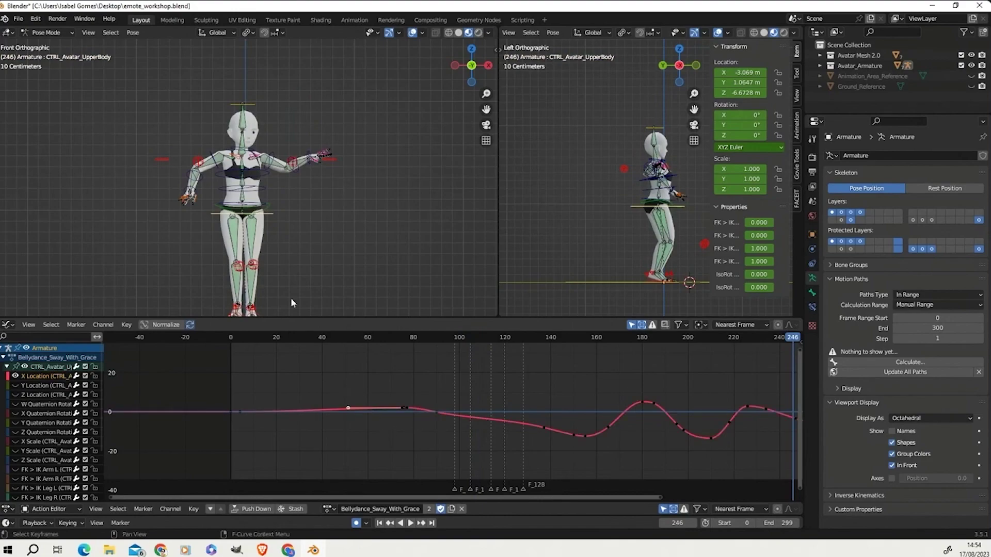
Duplicate the Bellydance_Sway_With_Grace action as Bellydance_Sway_With_Grace.002 with a fake user, and check it in the action list.
{"action": "left_click", "coordinate": [273, 213]}
{"action": "scroll", "coordinate": [301, 416], "scroll_direction": "down", "scroll_amount": 2}
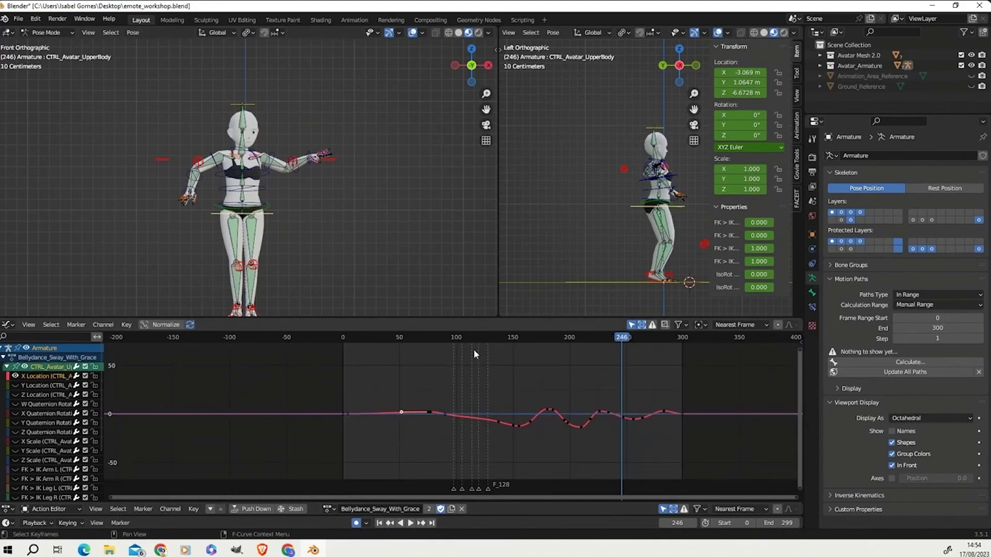
{"action": "left_click", "coordinate": [451, 509]}
{"action": "left_click", "coordinate": [440, 508]}
{"action": "left_click", "coordinate": [328, 509]}
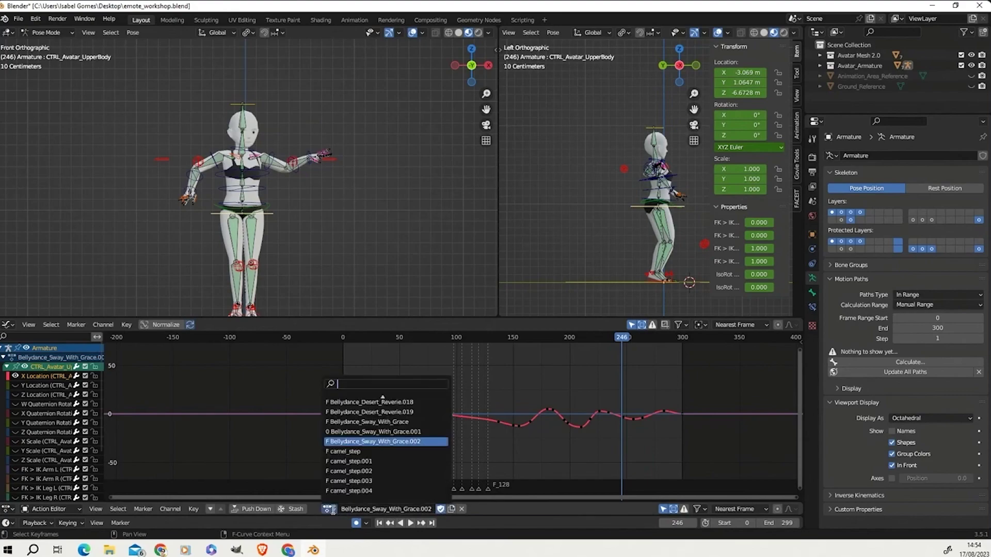
Show all upper body control curves and delete every keyframe between the first one at frame 0 and the last one at frame 300.
{"action": "left_click", "coordinate": [24, 367]}
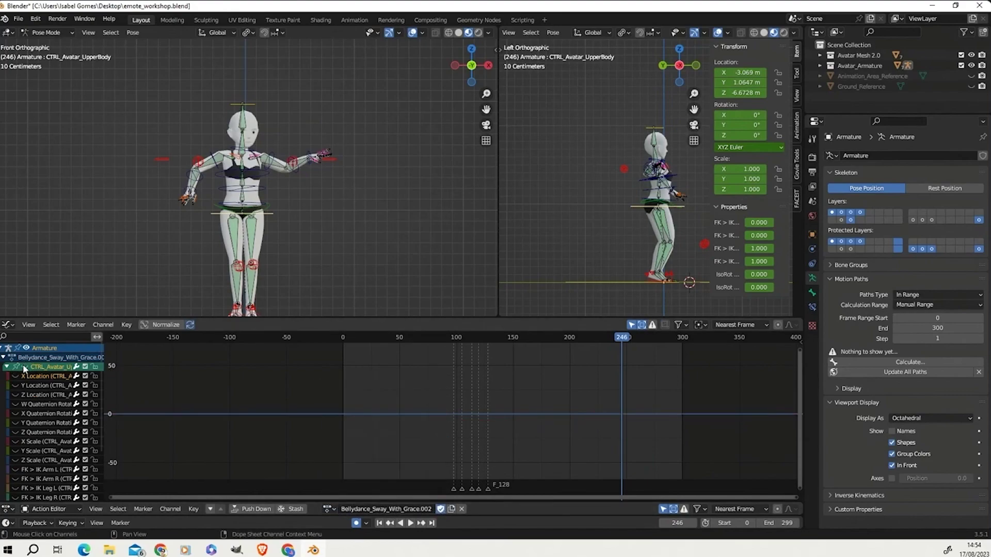
{"action": "left_click_drag", "start_coordinate": [345, 371], "coordinate": [672, 459]}
{"action": "key", "text": "Delete"}
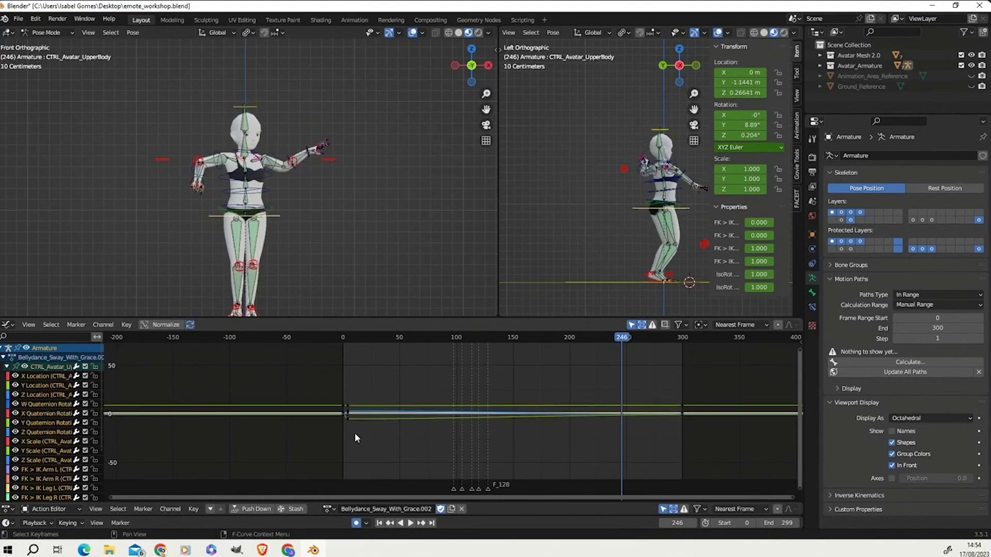
{"action": "key", "text": "b"}
{"action": "mouse_move", "coordinate": [362, 439]}
{"action": "left_mouse_down"}
{"action": "mouse_move", "coordinate": [372, 429]}
{"action": "mouse_move", "coordinate": [364, 421]}
{"action": "mouse_move", "coordinate": [360, 435]}
{"action": "left_mouse_up"}
{"action": "key", "text": "b"}
{"action": "key", "text": "Delete"}
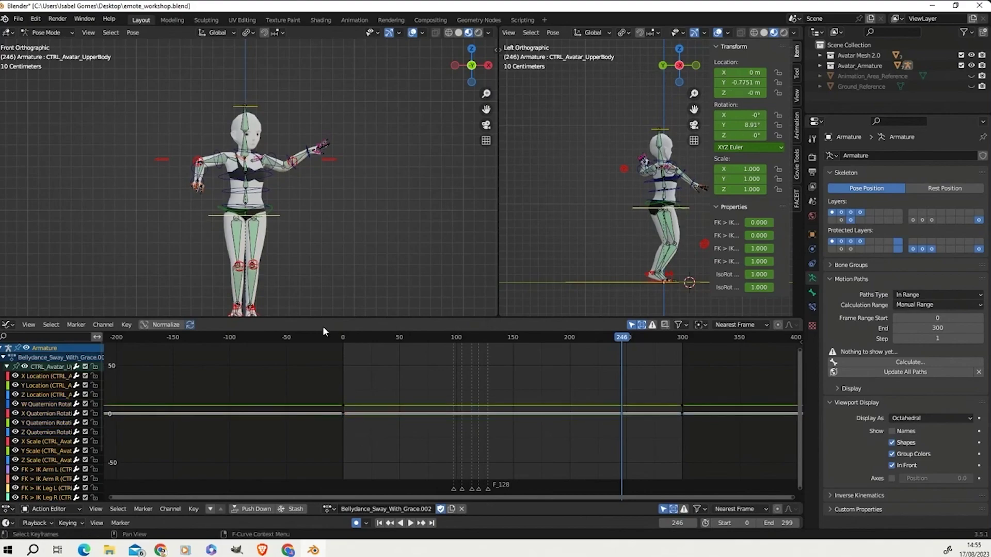
Hide the upper body control's curves except X Location.
{"action": "left_click", "coordinate": [62, 366]}
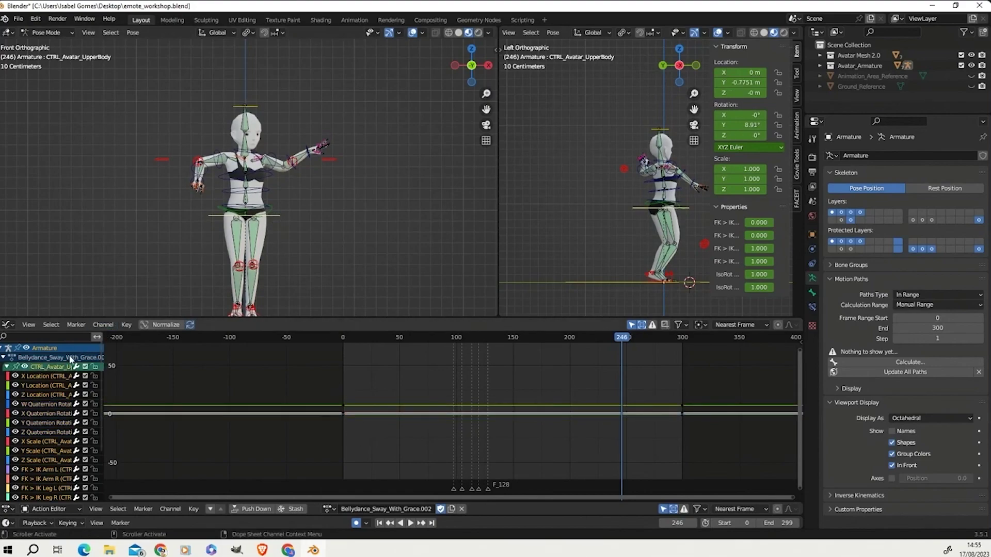
{"action": "left_click", "coordinate": [25, 367]}
{"action": "left_click", "coordinate": [16, 376]}
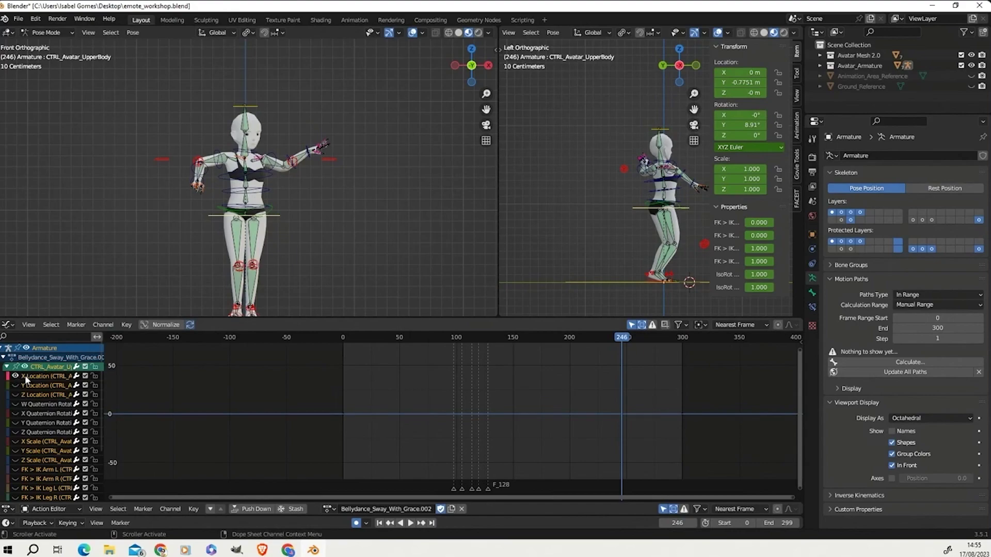
Select the X Location keyframe at frame 0 and rotate its handles so the curve rises steeply from it.
{"action": "left_click", "coordinate": [341, 414]}
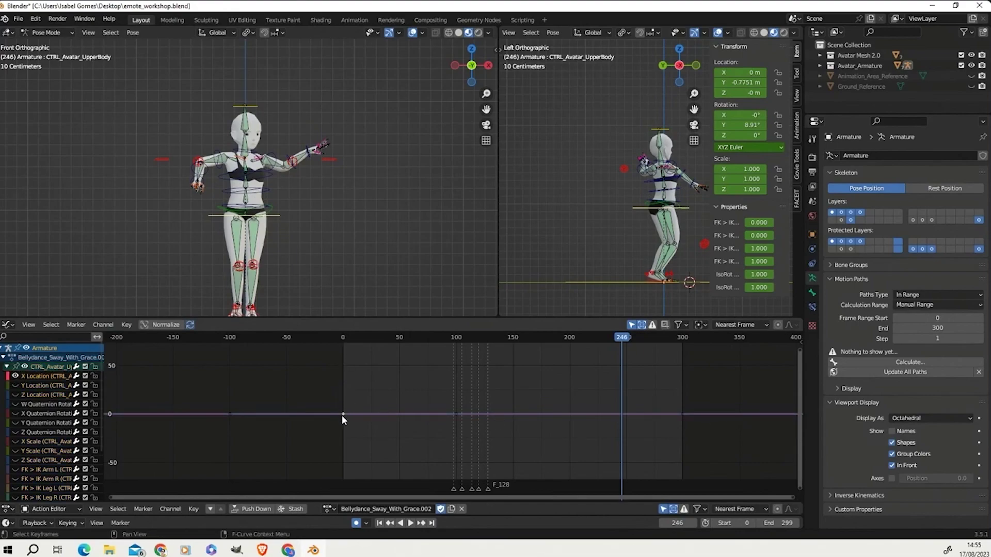
{"action": "key", "text": "r"}
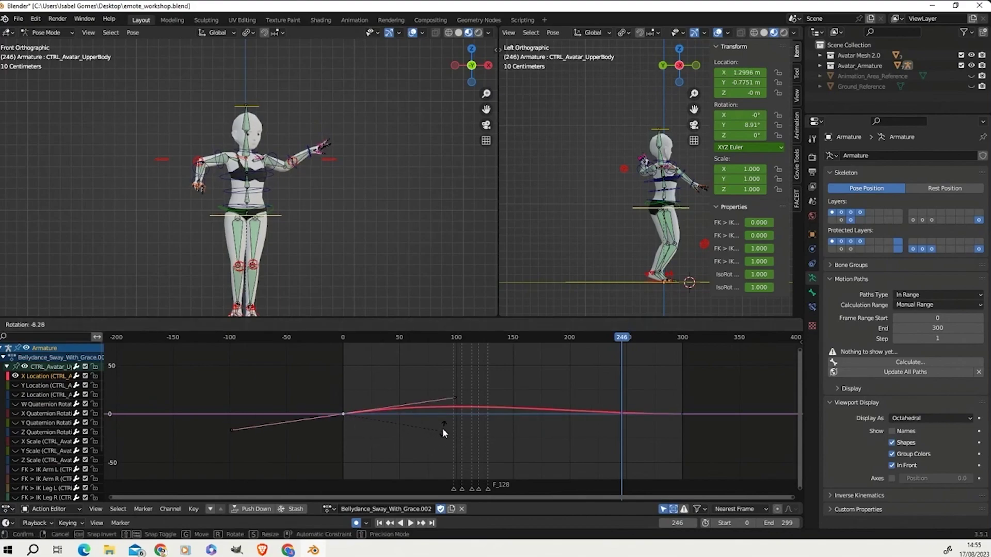
{"action": "left_click", "coordinate": [448, 386]}
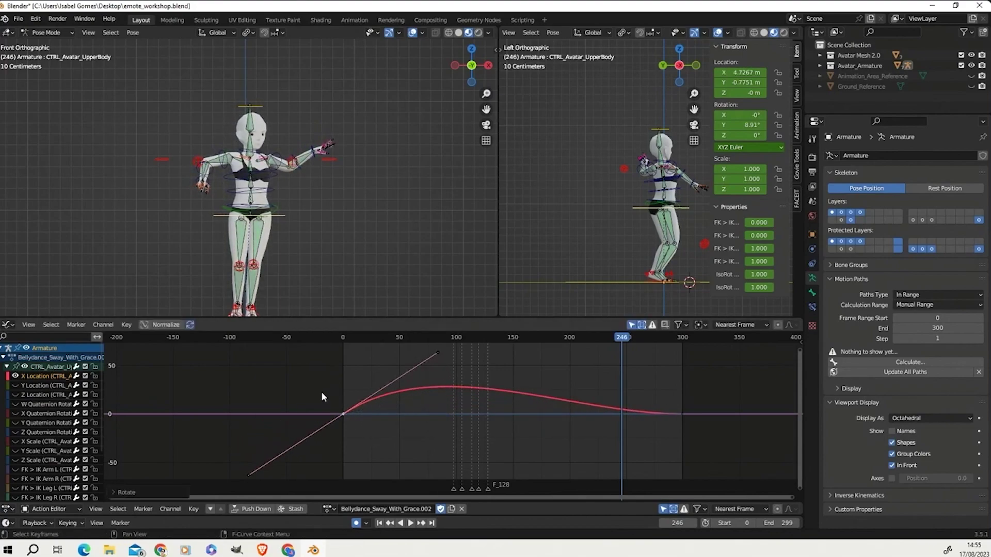
Copy the X Location keyframe at frame 0 and paste it at frame 300.
{"action": "left_click_drag", "start_coordinate": [321, 392], "coordinate": [367, 433]}
{"action": "right_click", "coordinate": [349, 419]}
{"action": "left_click", "coordinate": [296, 379]}
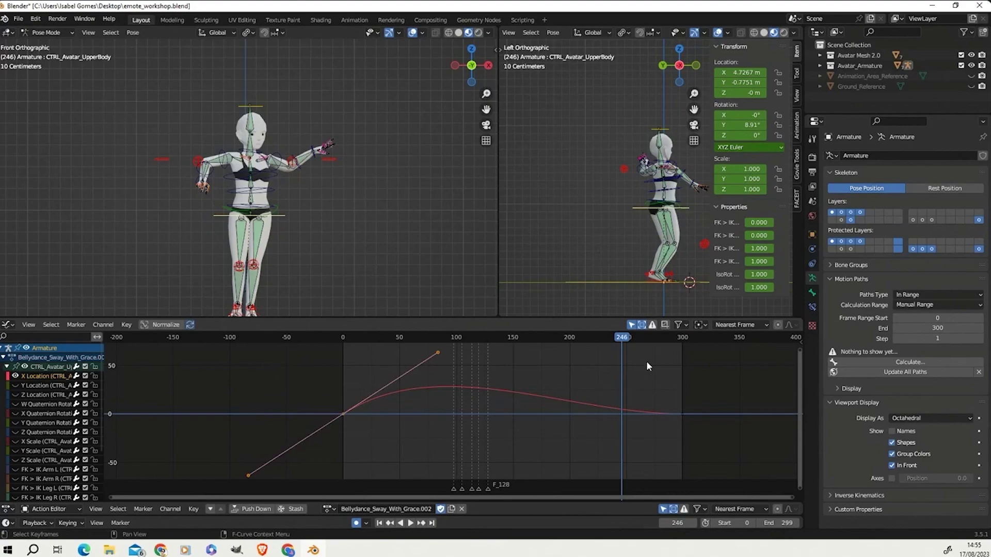
{"action": "left_click", "coordinate": [682, 337]}
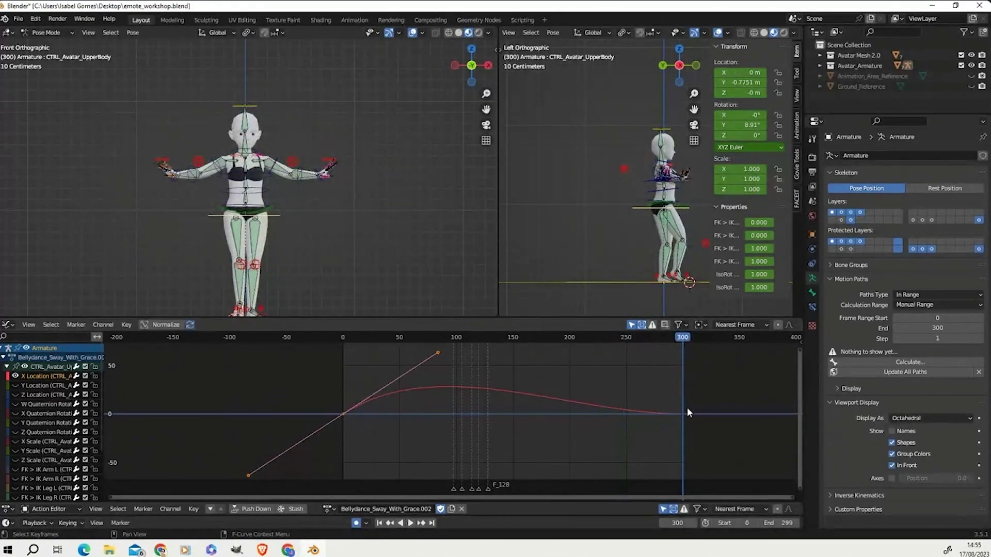
{"action": "left_click_drag", "start_coordinate": [681, 341], "coordinate": [679, 341]}
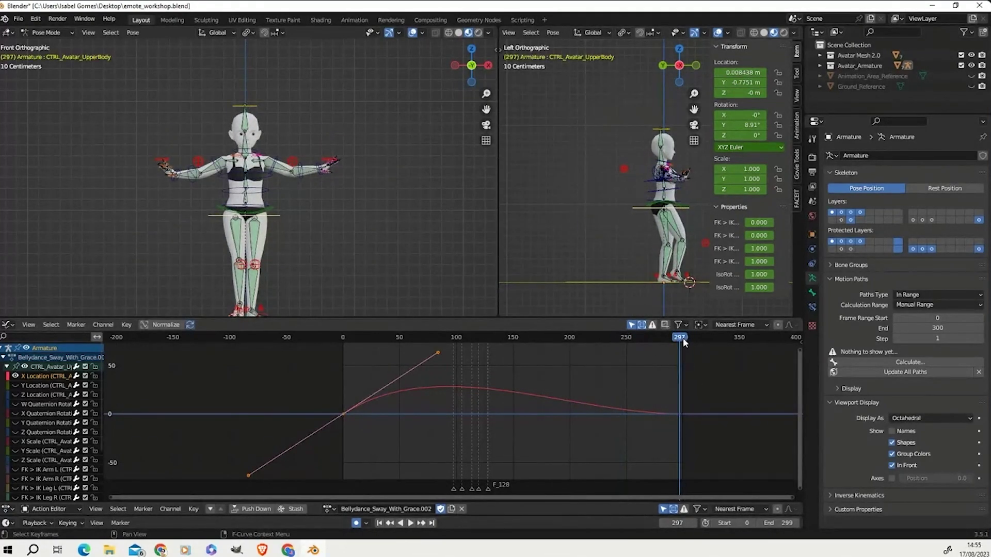
{"action": "left_click", "coordinate": [683, 340]}
{"action": "right_click", "coordinate": [654, 410]}
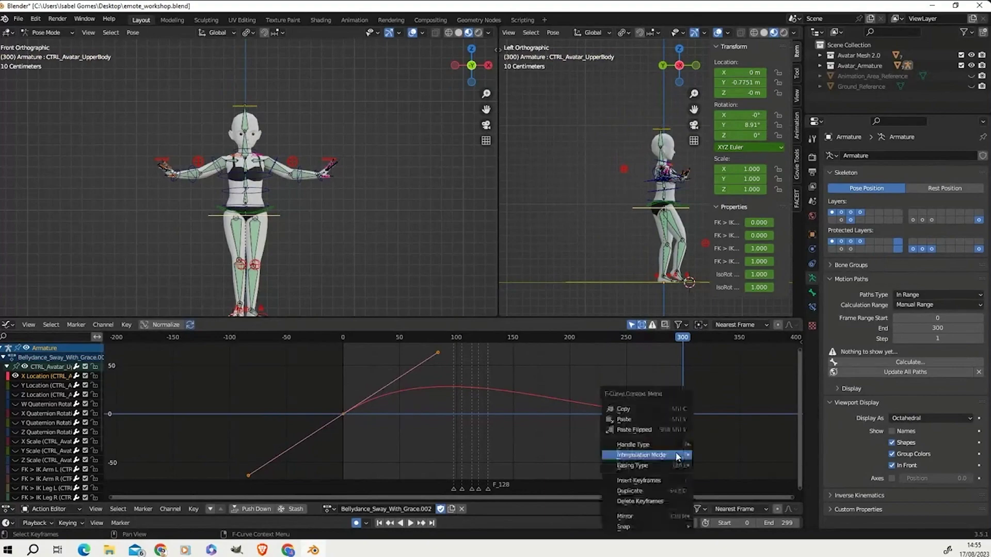
{"action": "left_click", "coordinate": [663, 420]}
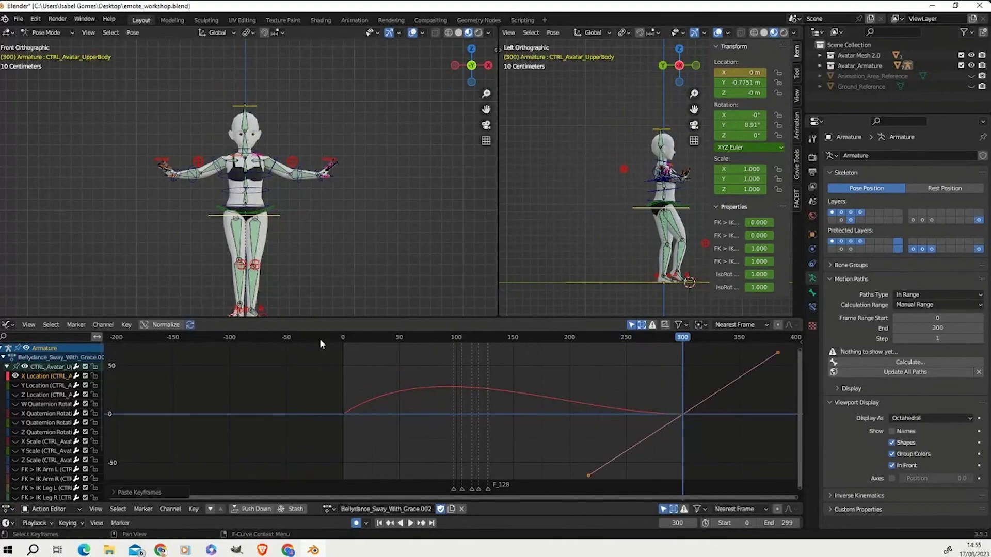
Play the animation from frame 0 past frame 300 to check the loop, and return the playhead to frame 0.
{"action": "scroll", "coordinate": [407, 428], "scroll_direction": "down", "scroll_amount": 2}
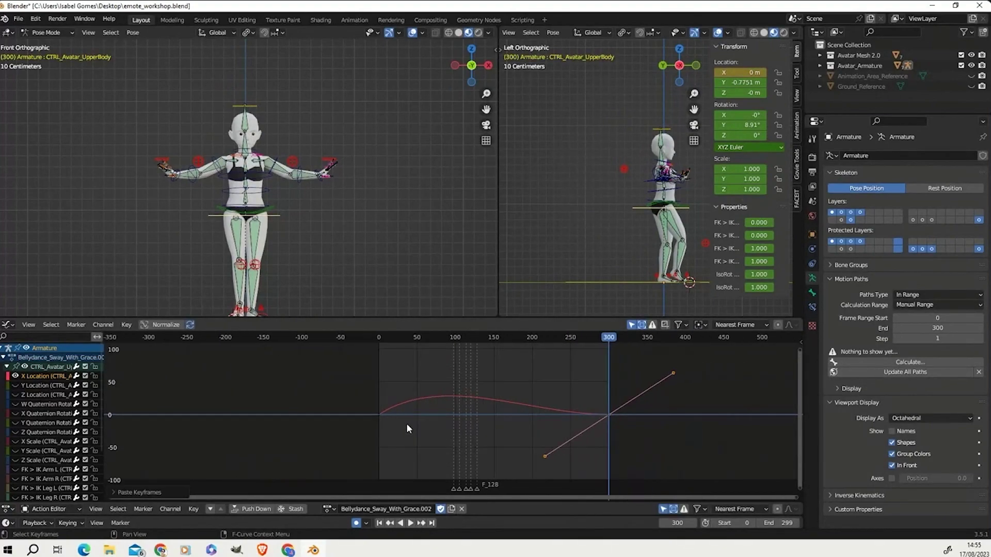
{"action": "left_click", "coordinate": [377, 336]}
{"action": "key", "text": "space"}
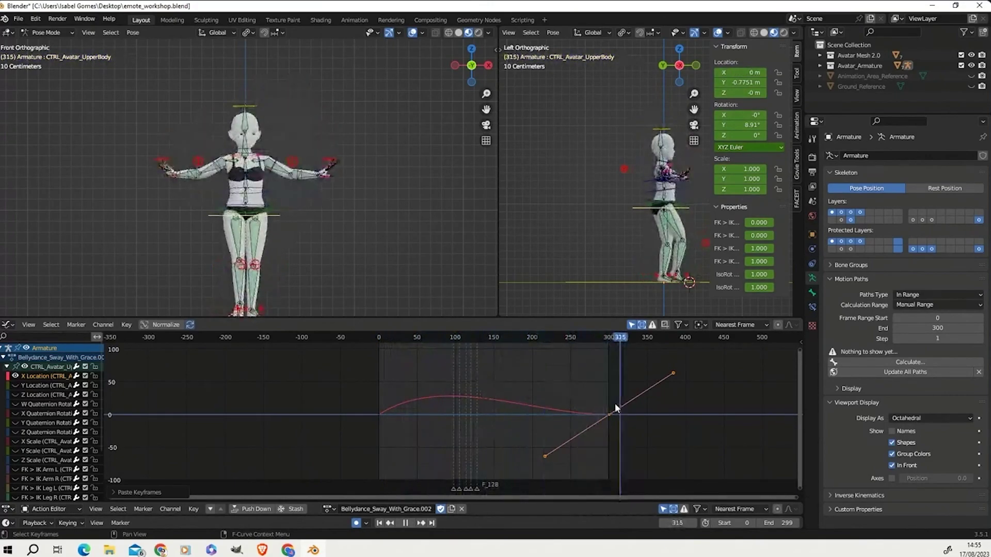
{"action": "key", "text": "space"}
{"action": "right_click_drag", "start_coordinate": [492, 405], "coordinate": [375, 423], "text": "shift"}
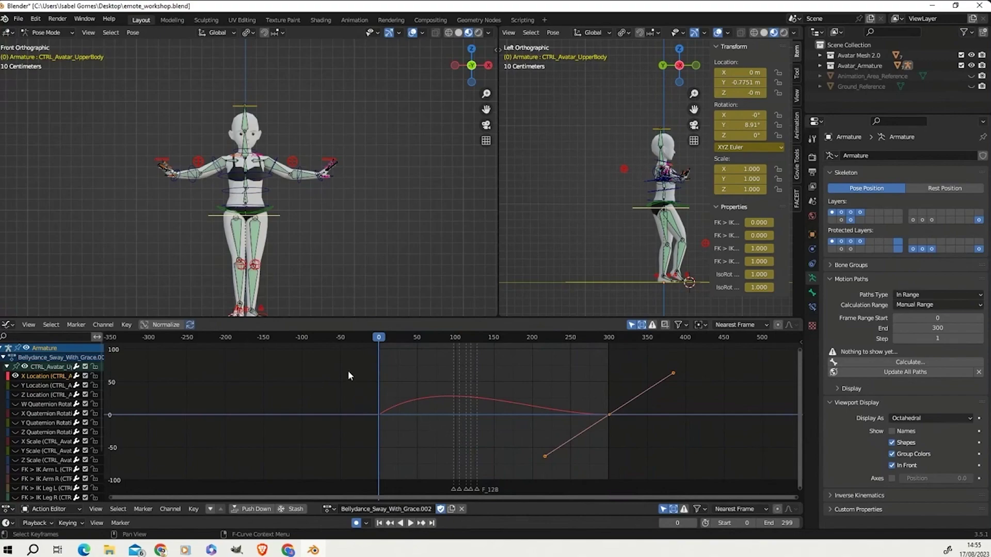
Set the handle type of the X Location keyframes at frames 0 and 300 to Auto Clamped and play the animation.
{"action": "left_click_drag", "start_coordinate": [348, 371], "coordinate": [608, 435]}
{"action": "left_click_drag", "start_coordinate": [375, 336], "coordinate": [379, 396]}
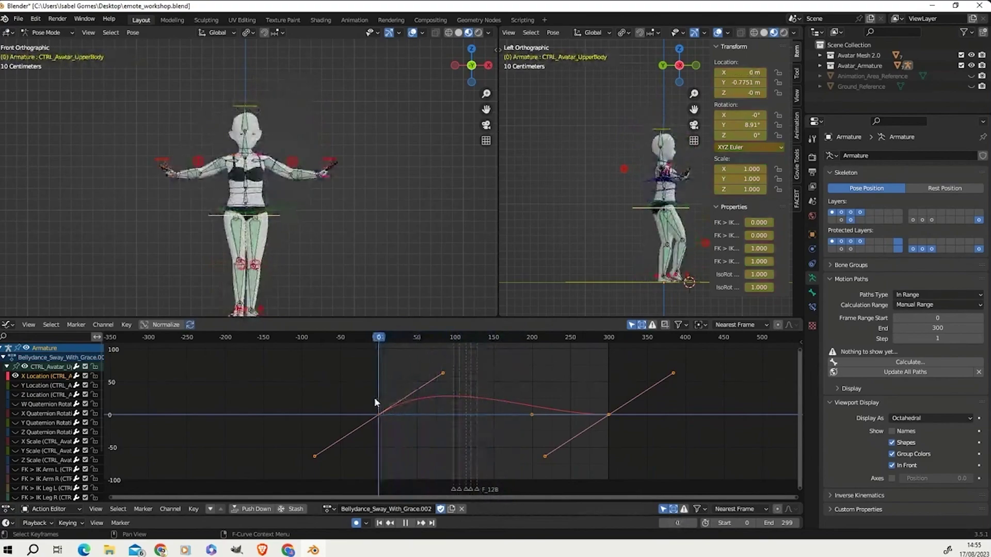
{"action": "right_click", "coordinate": [391, 418]}
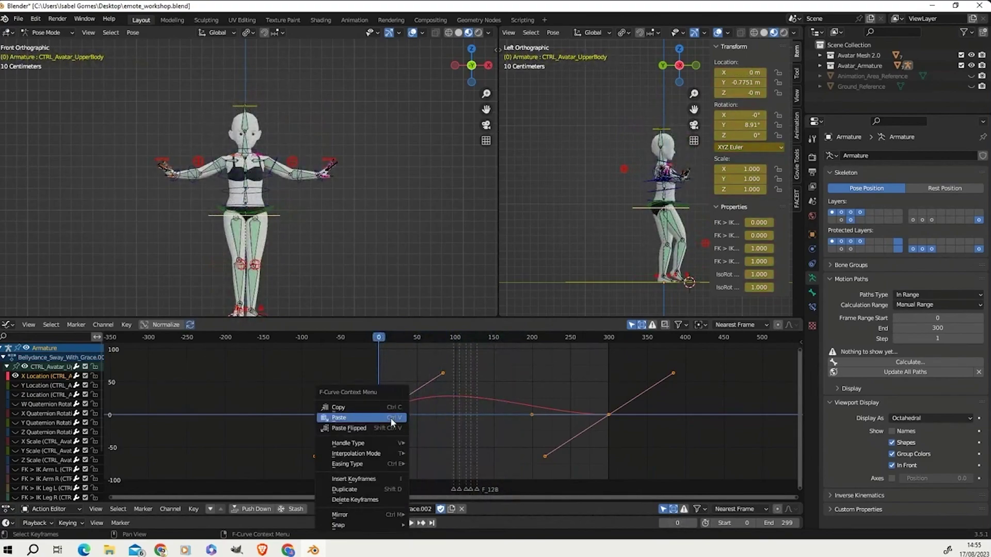
{"action": "mouse_move", "coordinate": [389, 445]}
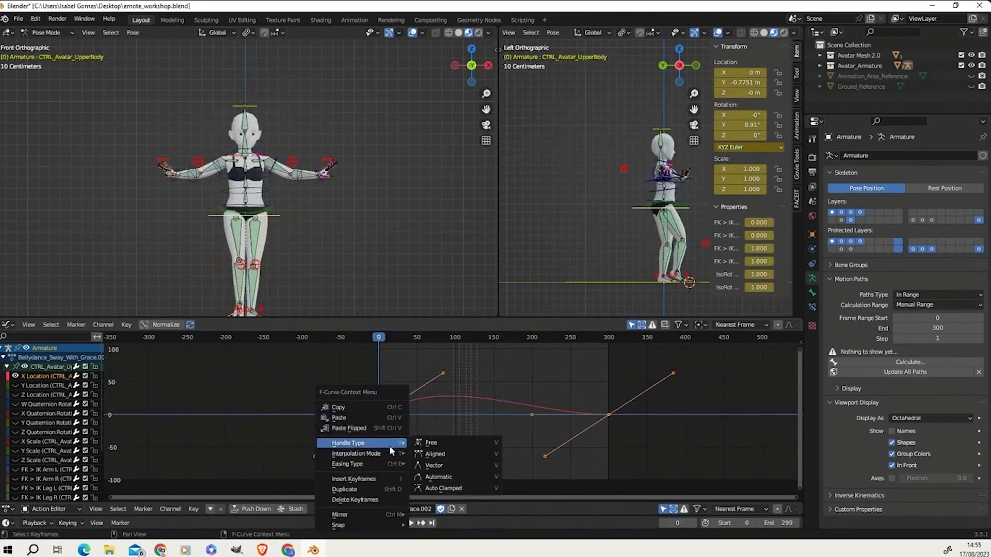
{"action": "left_click", "coordinate": [478, 488]}
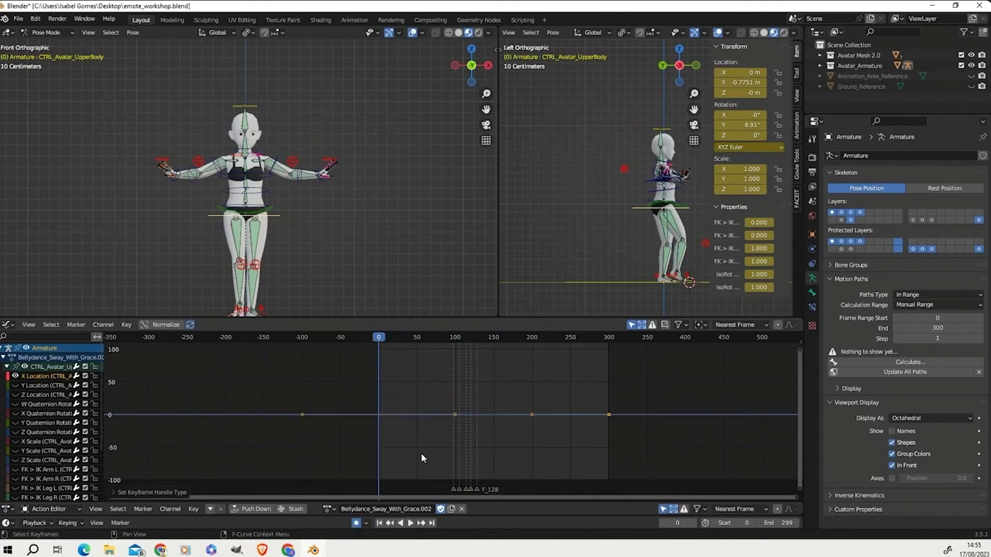
{"action": "key", "text": "space"}
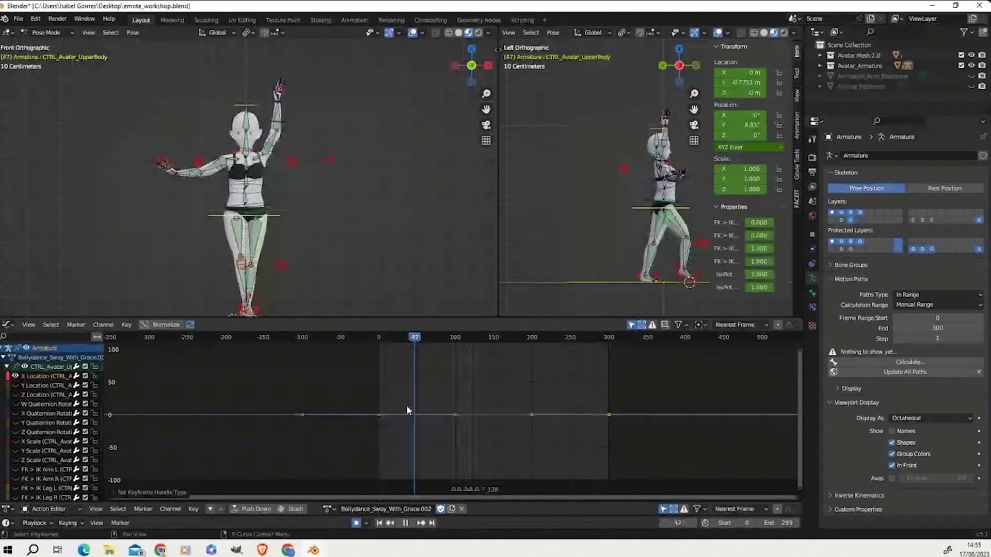
{"action": "key", "text": "Escape"}
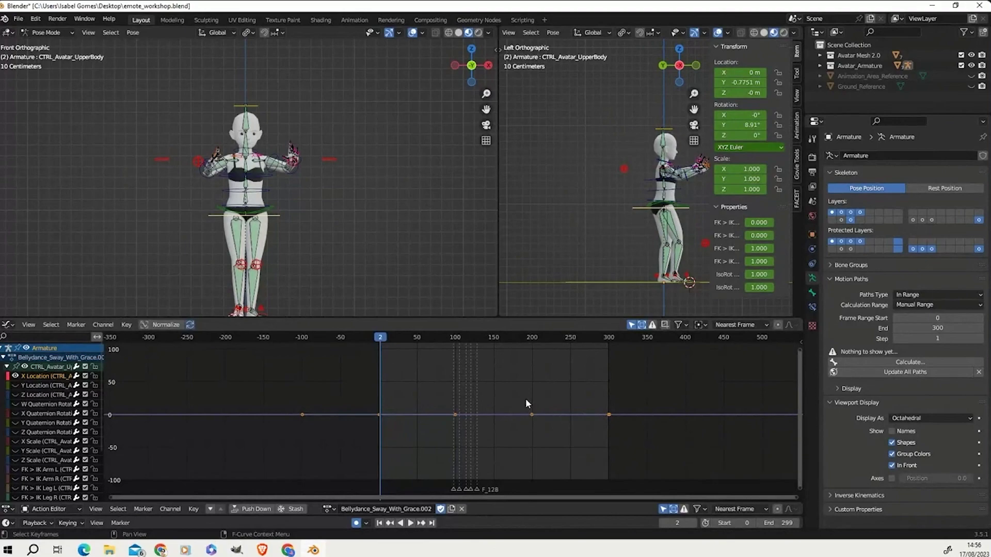
Reapply the Auto Clamped handle type to the X Location keyframes and make all of the armature's curves visible.
{"action": "right_click", "coordinate": [418, 404]}
{"action": "mouse_move", "coordinate": [418, 405]}
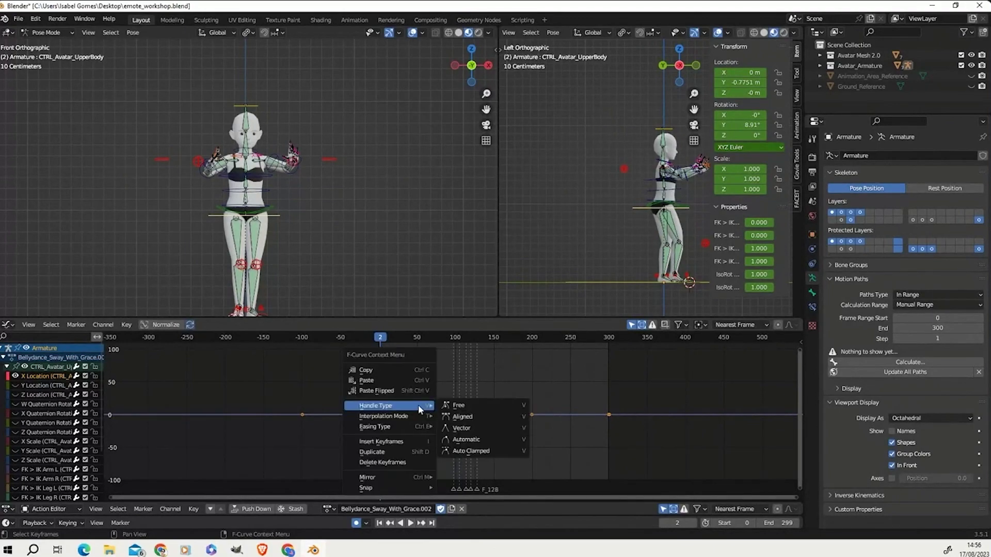
{"action": "left_click", "coordinate": [500, 451]}
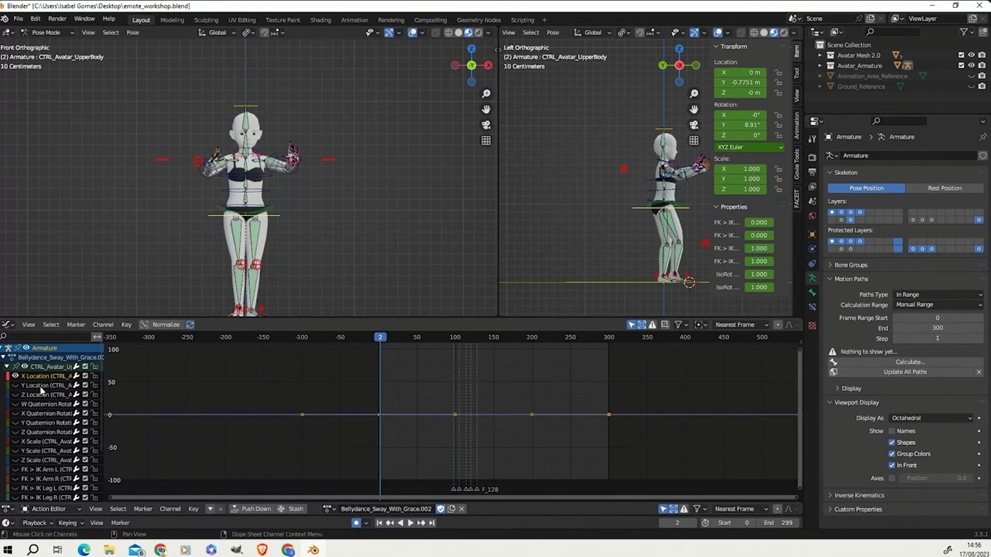
{"action": "left_click", "coordinate": [26, 348]}
{"action": "left_click", "coordinate": [26, 348]}
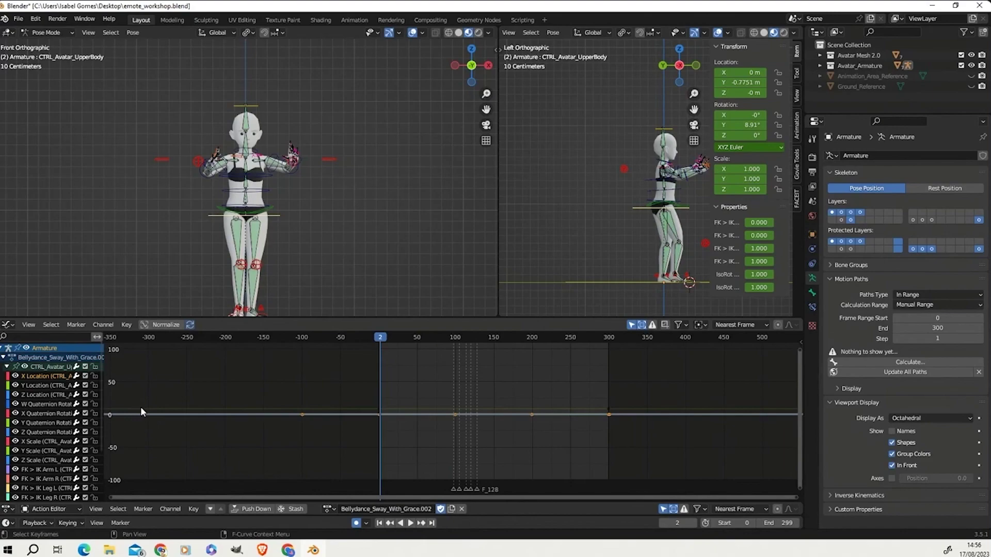
Switch to the slide presentation in the browser and advance to the Motion Paths slide.
{"action": "left_click", "coordinate": [288, 550]}
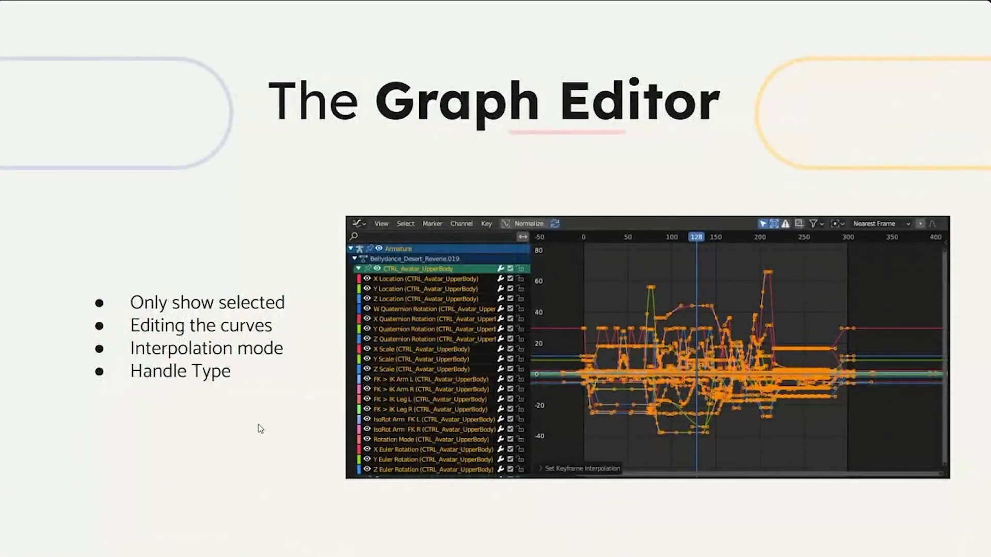
{"action": "key", "text": "Right"}
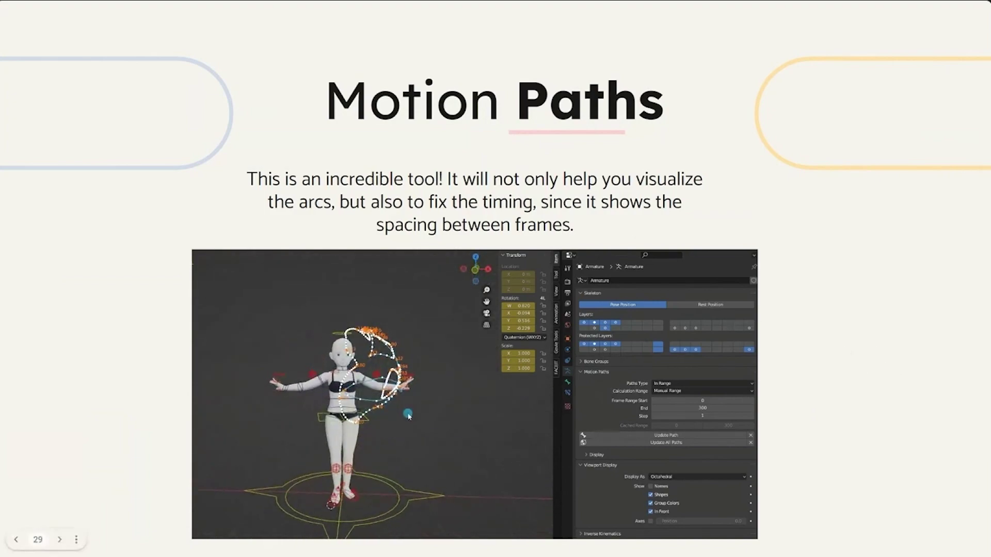
Switch back to Blender, enlarge the 3D viewports over the Graph Editor, and select the avatar's left hand control.
{"action": "key", "text": "alt+Tab"}
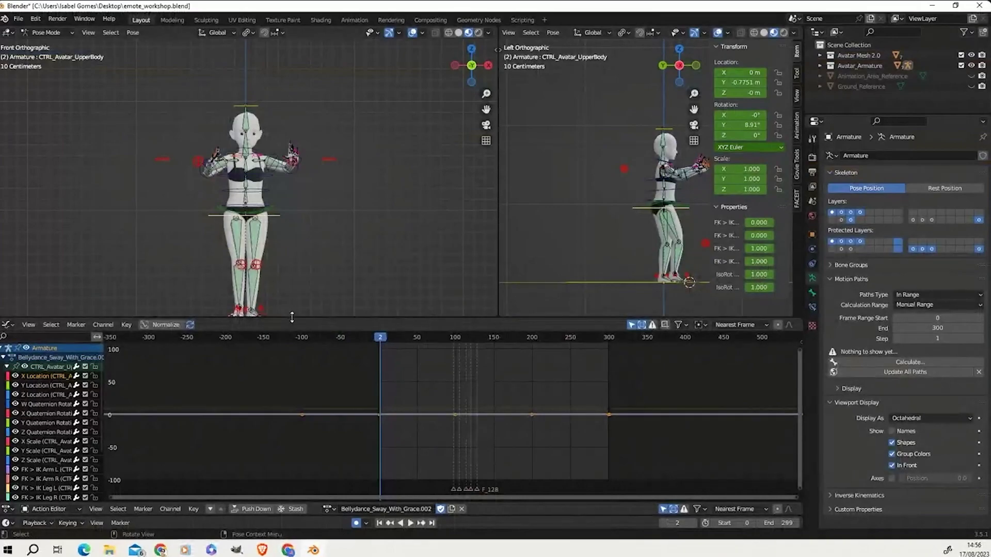
{"action": "left_click_drag", "start_coordinate": [292, 317], "coordinate": [305, 457]}
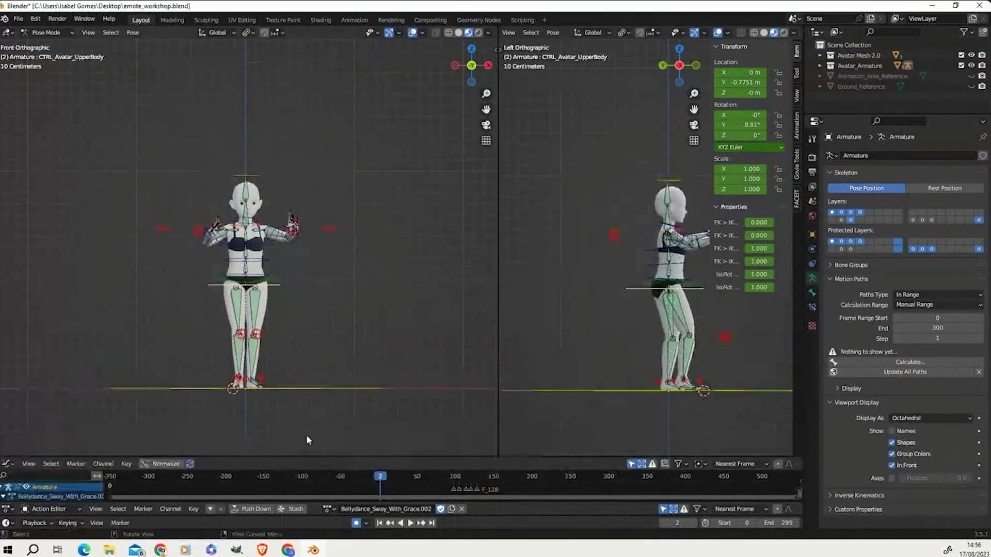
{"action": "left_click", "coordinate": [302, 228]}
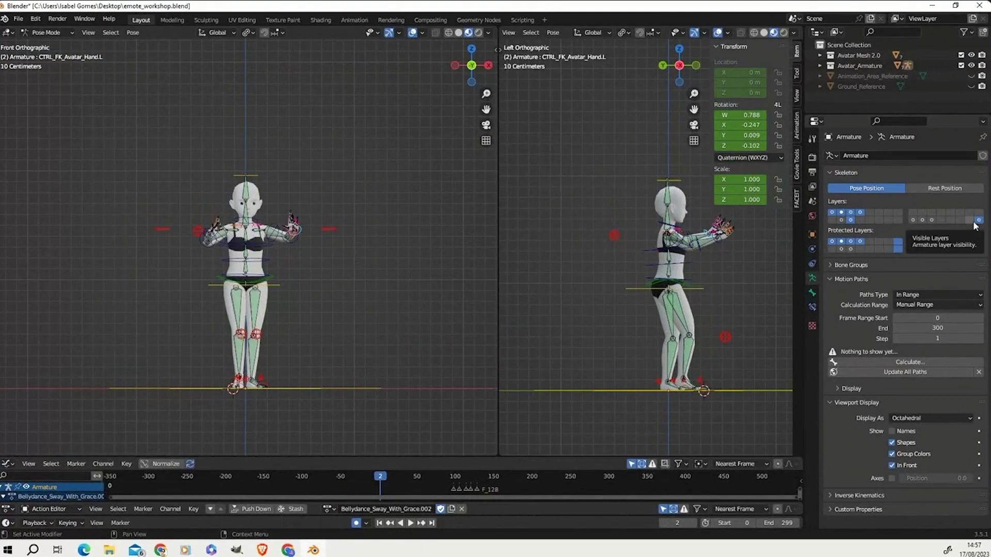
Hide the armature layers holding the octahedral bones and the red arm controls, reselect the left hand control, and enlarge the Graph Editor slightly.
{"action": "left_click", "coordinate": [977, 222]}
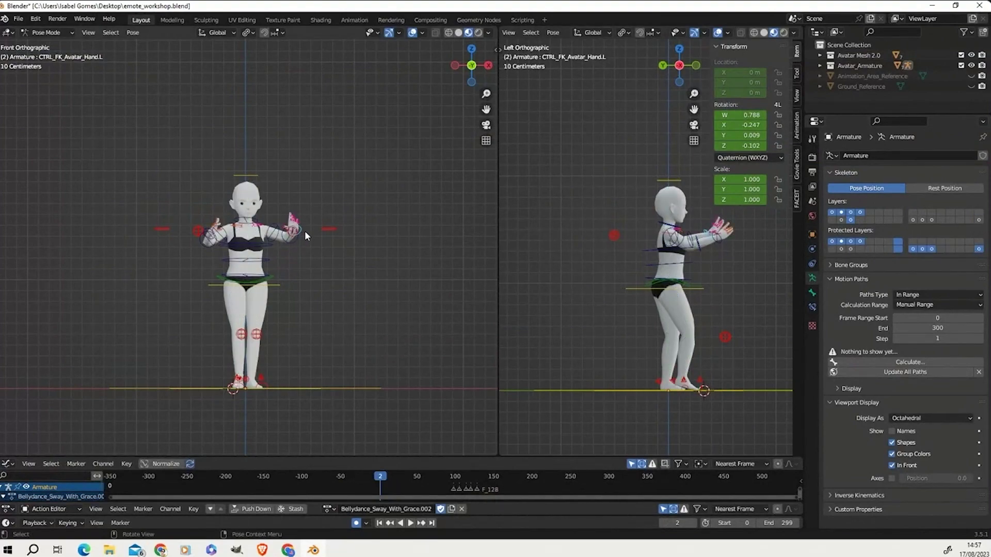
{"action": "left_click", "coordinate": [851, 212]}
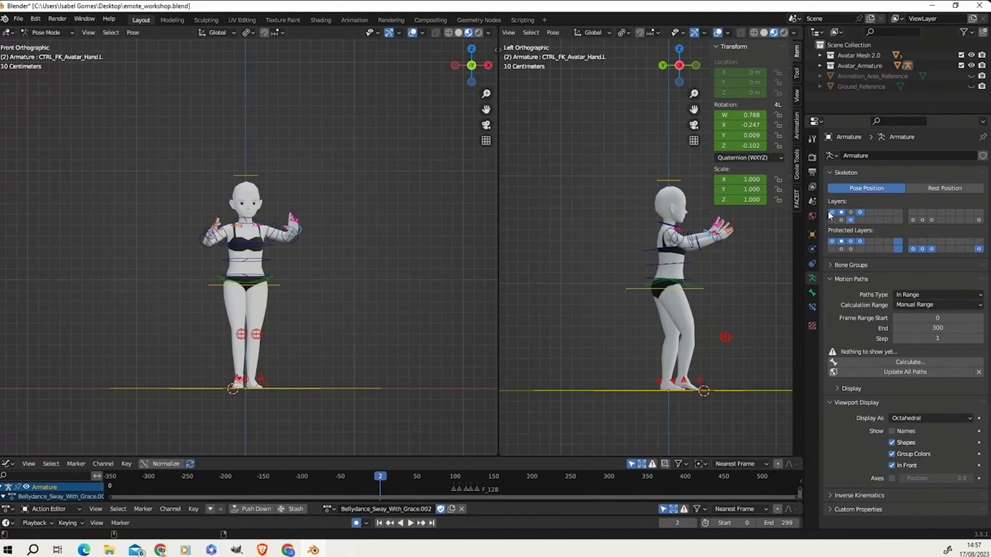
{"action": "left_click", "coordinate": [315, 232]}
{"action": "left_click", "coordinate": [303, 232]}
{"action": "left_click_drag", "start_coordinate": [402, 456], "coordinate": [404, 424]}
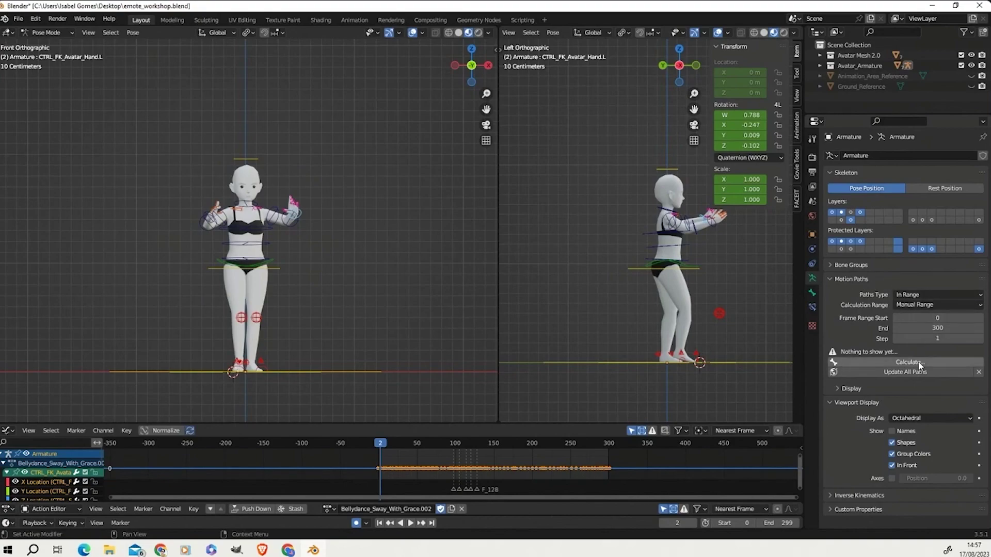
Calculate the left hand control's motion path with the calculation range set to Manual Range.
{"action": "left_click", "coordinate": [930, 304]}
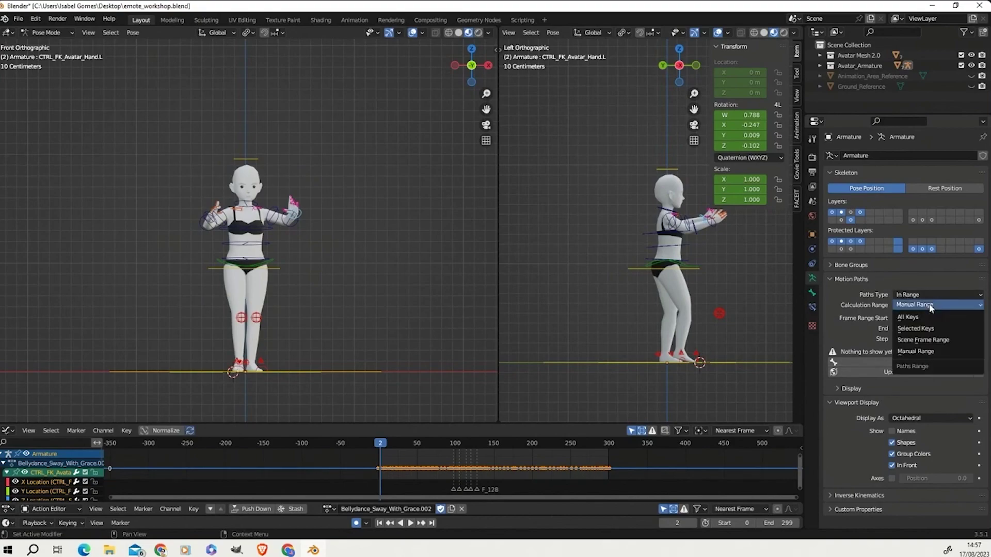
{"action": "left_click", "coordinate": [930, 355]}
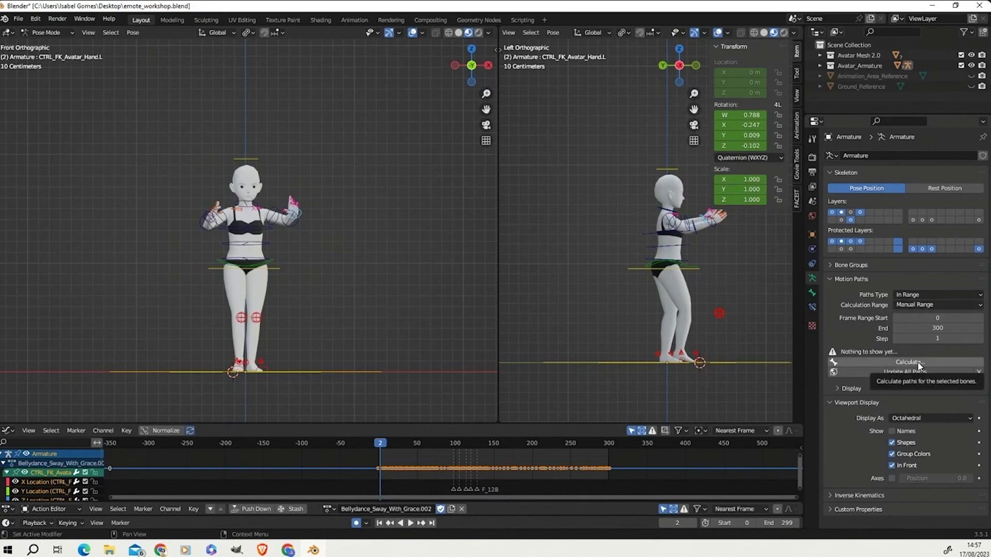
{"action": "left_click", "coordinate": [918, 364]}
{"action": "left_click", "coordinate": [909, 420]}
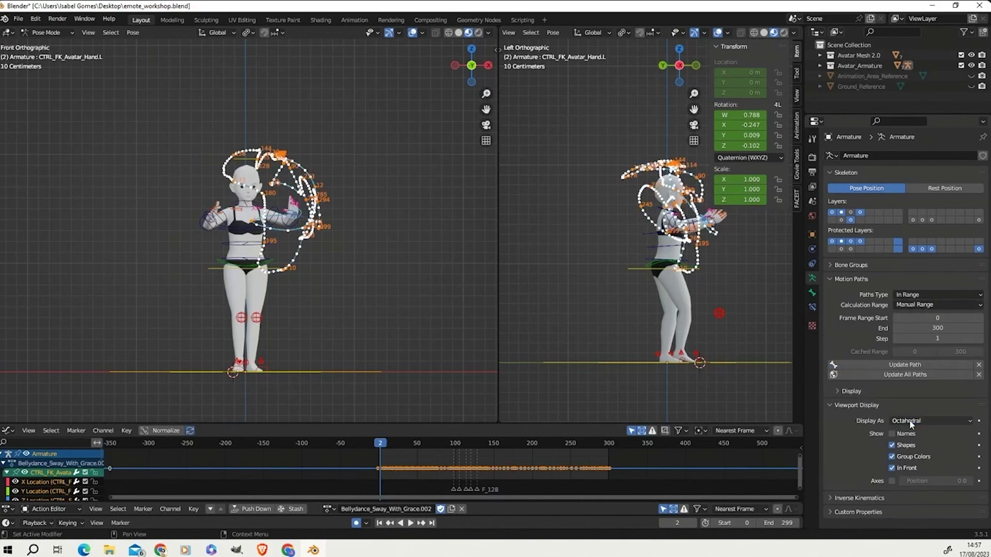
Play and scrub the animation to frame 234 to compare the left hand's movement with its motion path.
{"action": "scroll", "coordinate": [367, 301], "scroll_direction": "up", "scroll_amount": 3}
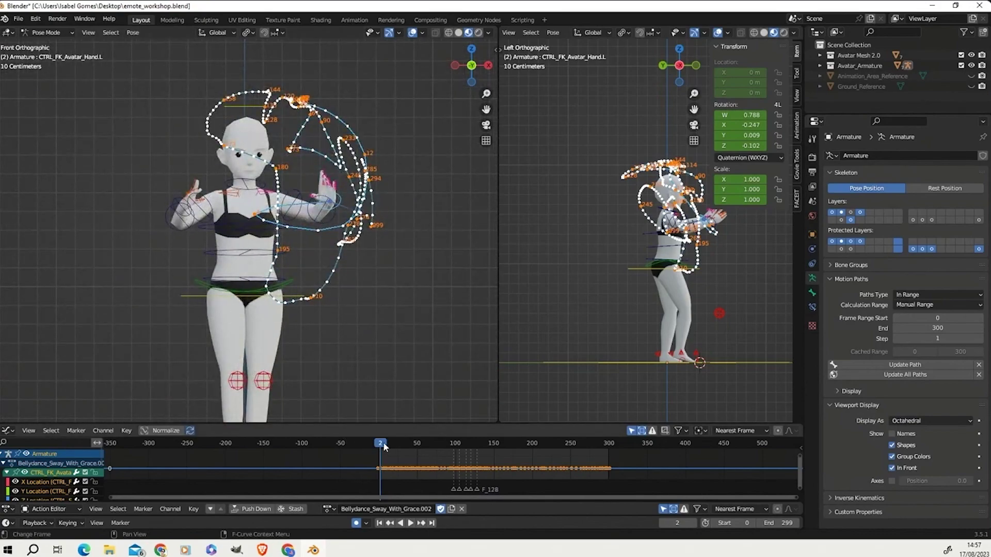
{"action": "key", "text": "space"}
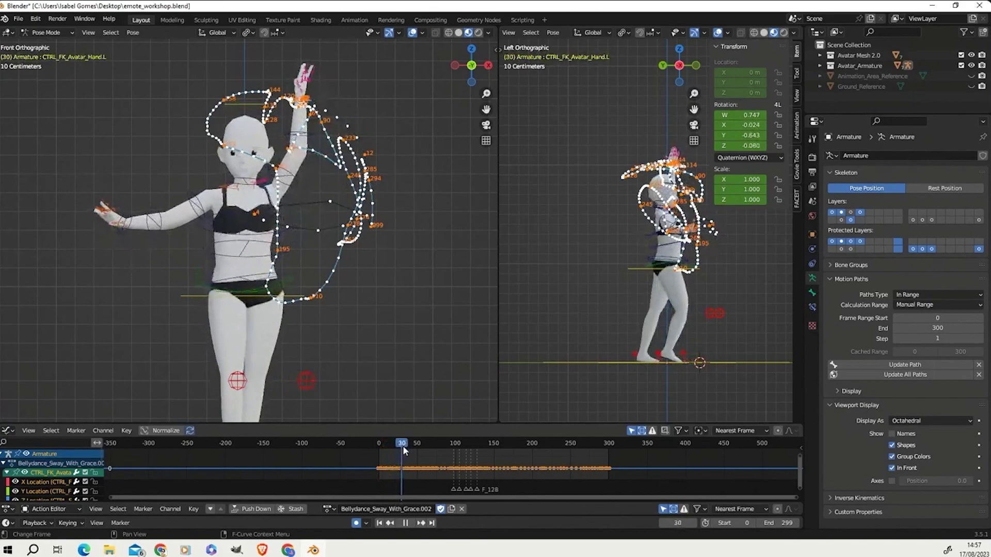
{"action": "left_click_drag", "start_coordinate": [432, 454], "coordinate": [557, 462]}
{"action": "key", "text": "space"}
Load the Bellydance_Sway_With_Grace action, go to frame 34, and update the left hand's motion path.
{"action": "left_click", "coordinate": [330, 509]}
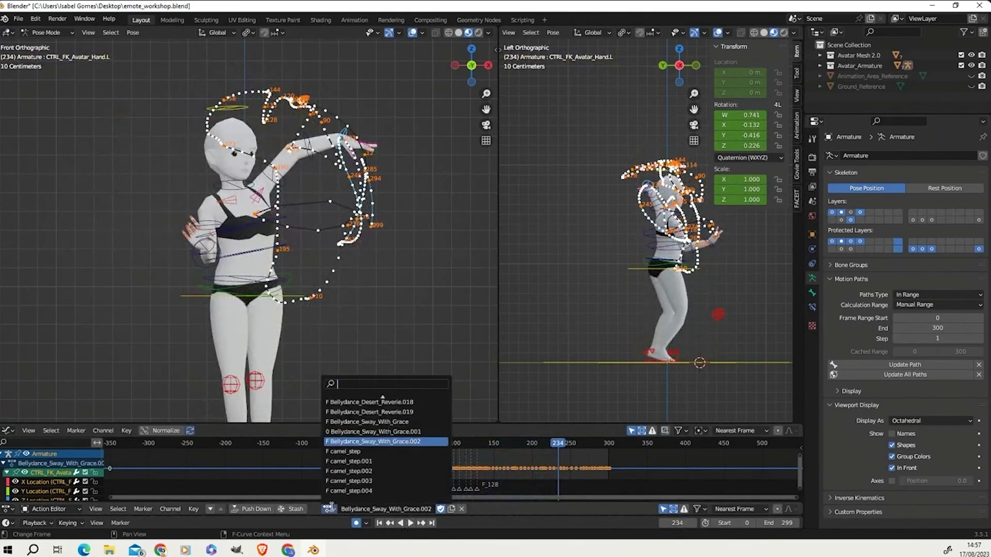
{"action": "left_click", "coordinate": [375, 423]}
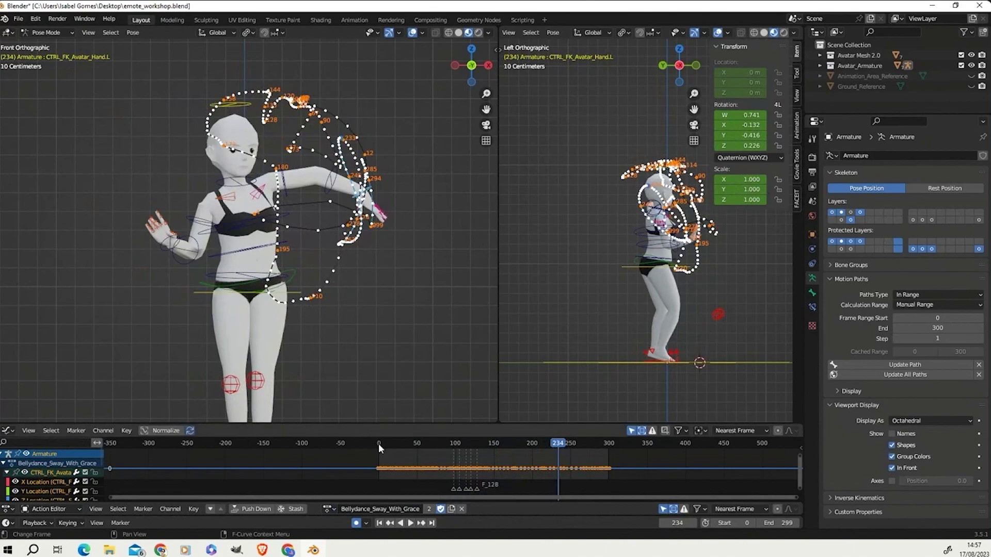
{"action": "left_click_drag", "start_coordinate": [380, 448], "coordinate": [404, 448]}
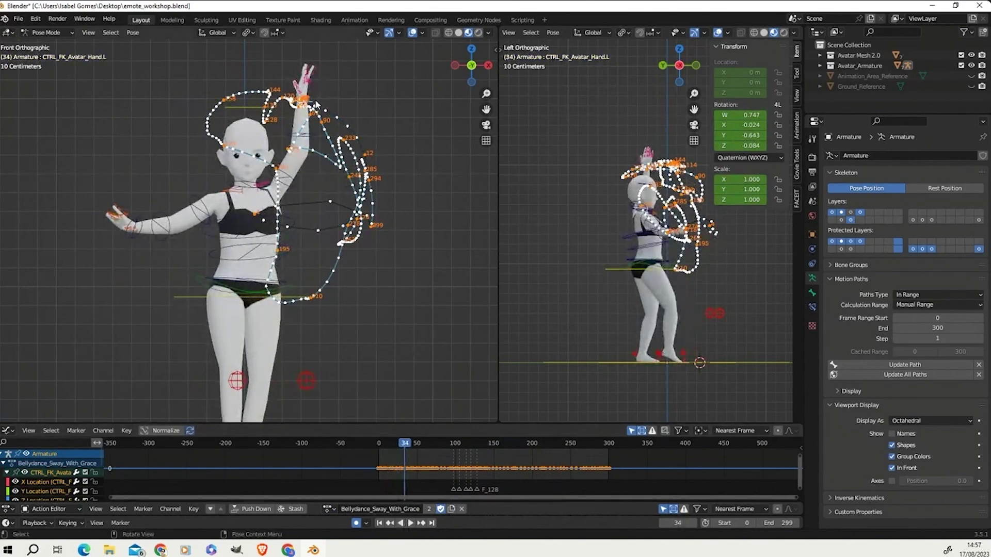
{"action": "left_click", "coordinate": [882, 365]}
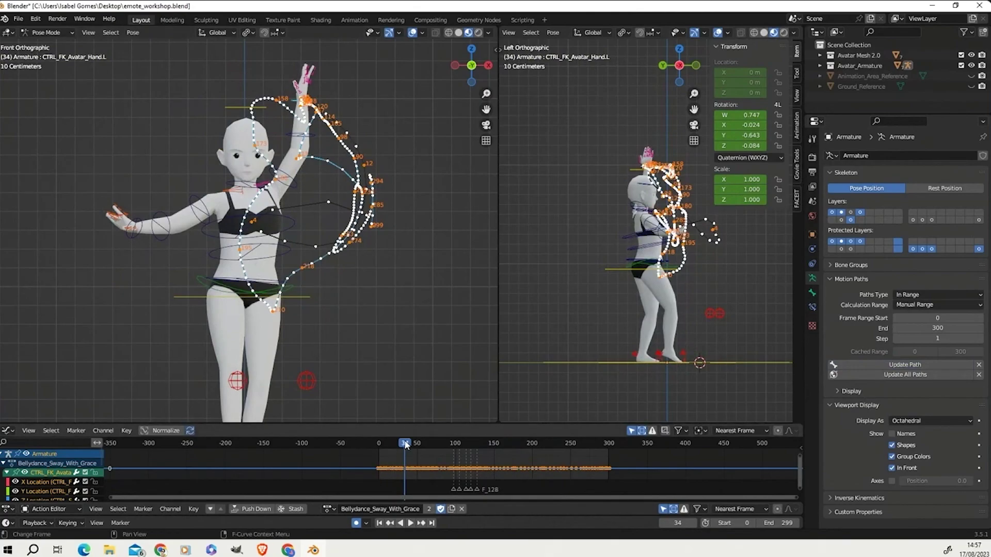
Scrub to frames 211 and 106 and examine the arc and frame spacing of the left hand's motion path.
{"action": "left_click_drag", "start_coordinate": [405, 445], "coordinate": [541, 482]}
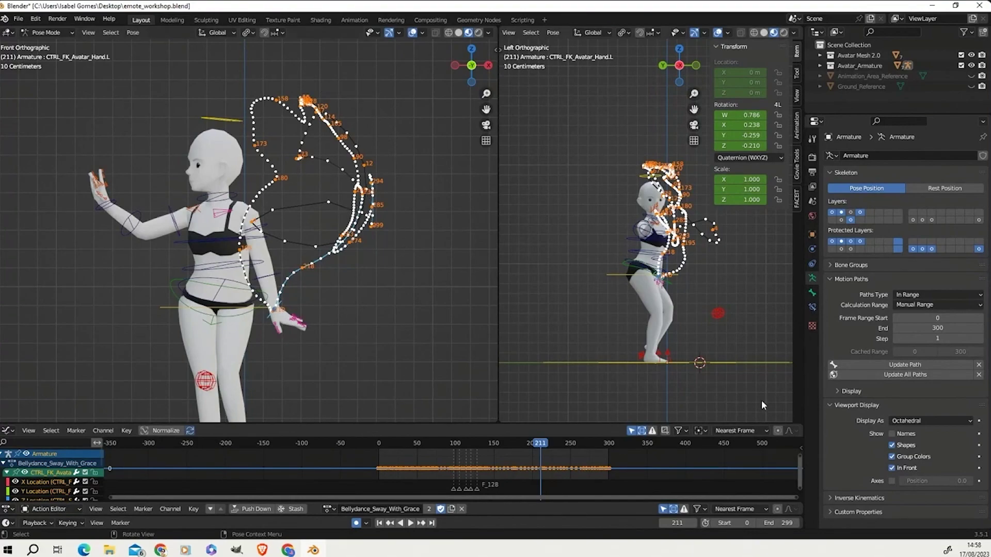
{"action": "scroll", "coordinate": [284, 250], "scroll_direction": "up", "scroll_amount": 2}
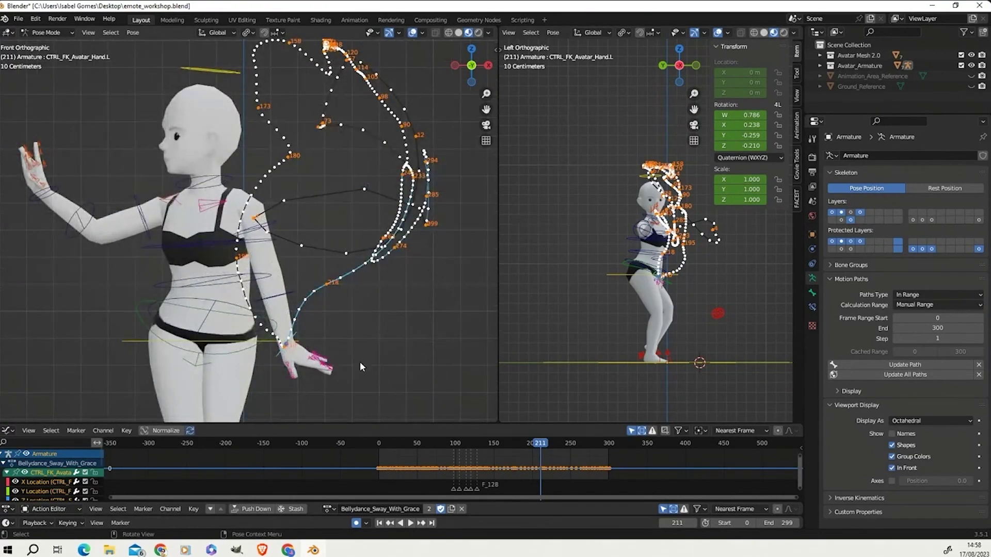
{"action": "left_click_drag", "start_coordinate": [374, 444], "coordinate": [460, 457]}
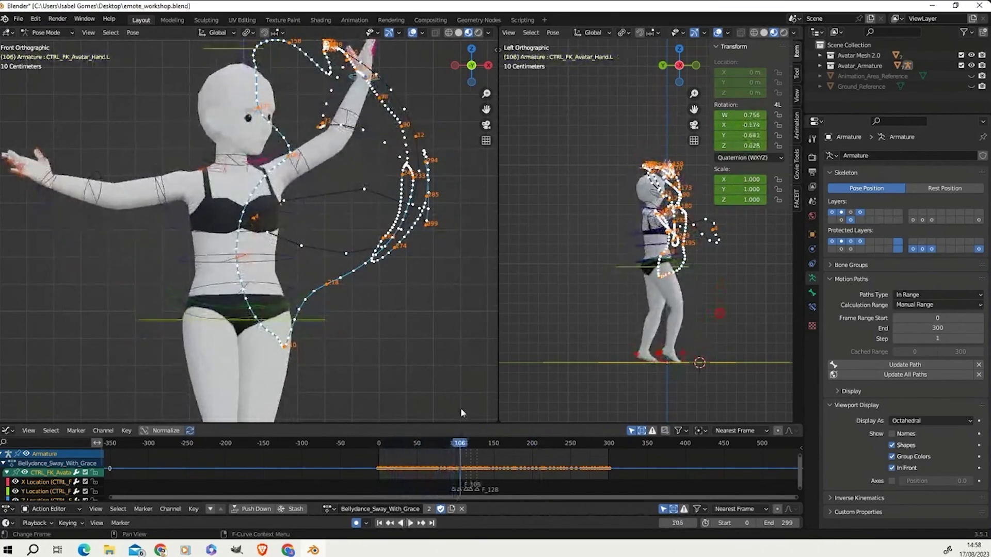
{"action": "middle_click_drag", "start_coordinate": [401, 94], "coordinate": [401, 192], "text": "shift"}
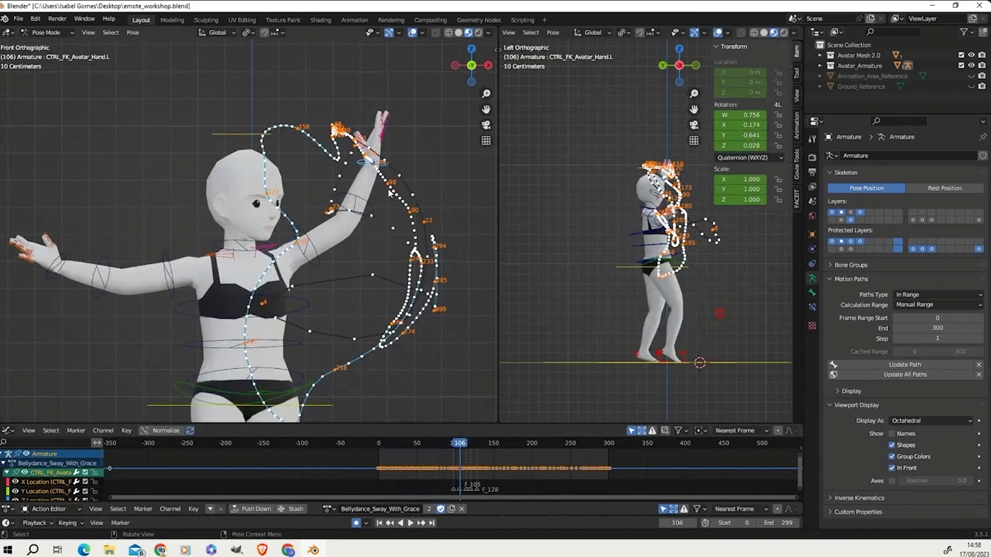
{"action": "scroll", "coordinate": [426, 174], "scroll_direction": "up", "scroll_amount": 2}
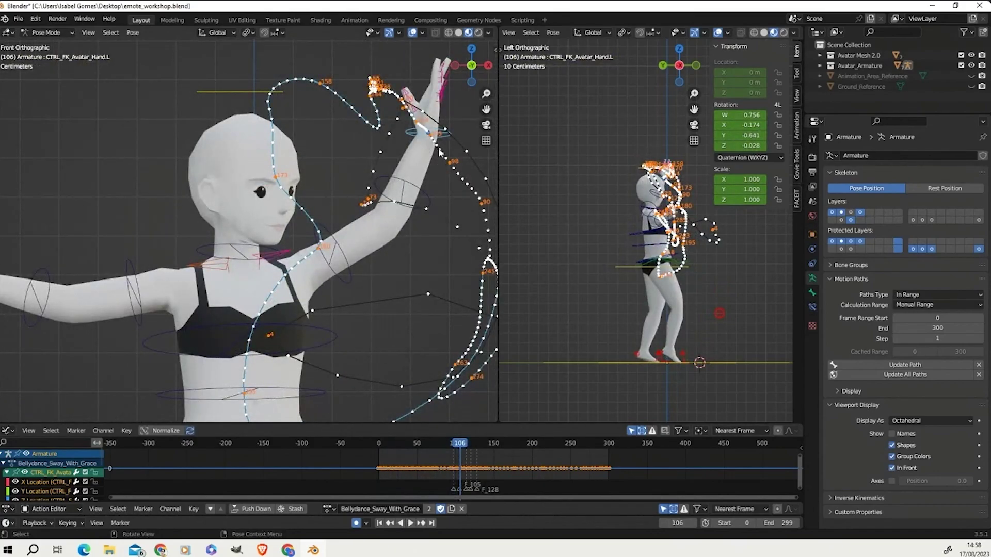
{"action": "middle_click_drag", "start_coordinate": [433, 226], "coordinate": [408, 225], "text": "shift"}
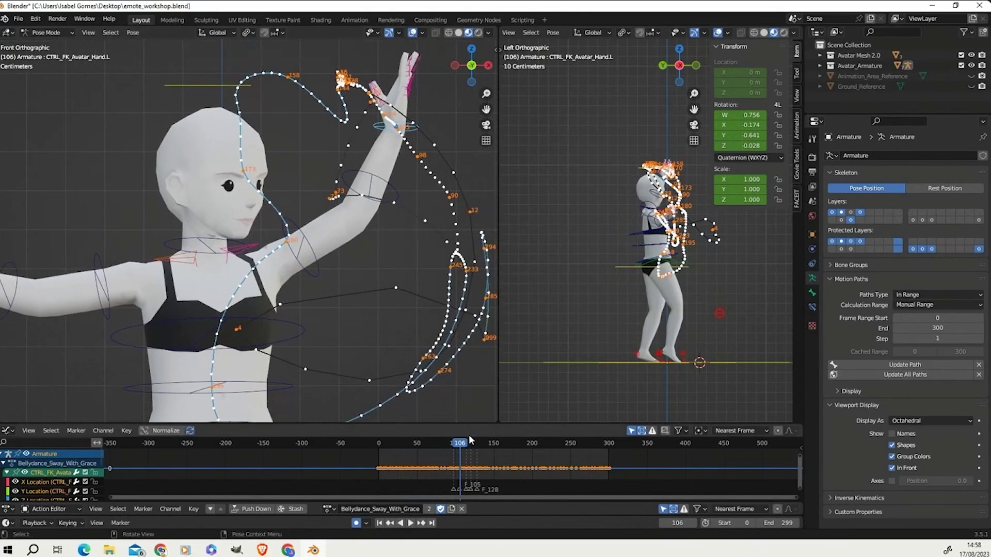
{"action": "scroll", "coordinate": [472, 454], "scroll_direction": "up", "scroll_amount": 6}
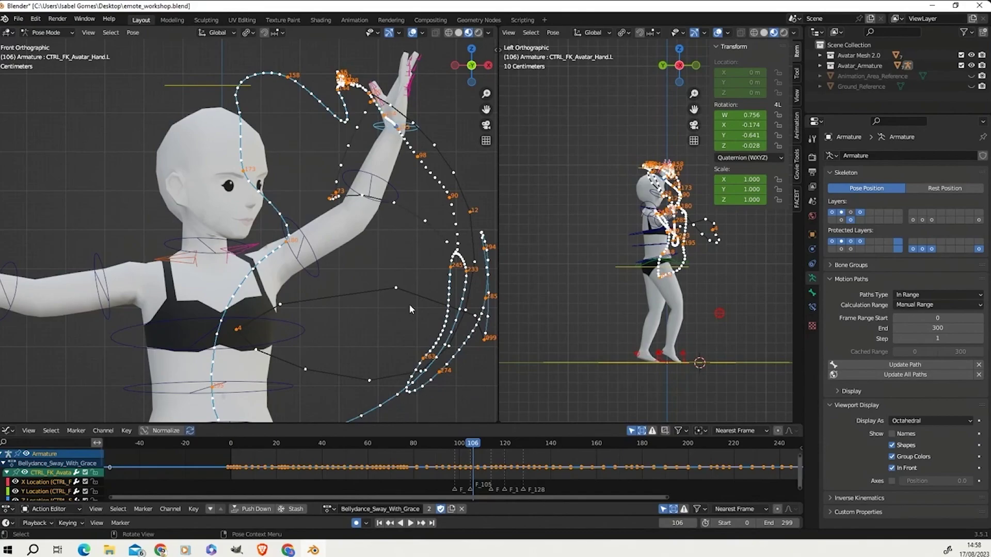
{"action": "scroll", "coordinate": [409, 308], "scroll_direction": "down", "scroll_amount": 3}
Play the animation to its end, return to frame 2, and scrub forward to frame 10 to follow the hand's path.
{"action": "key", "text": "space"}
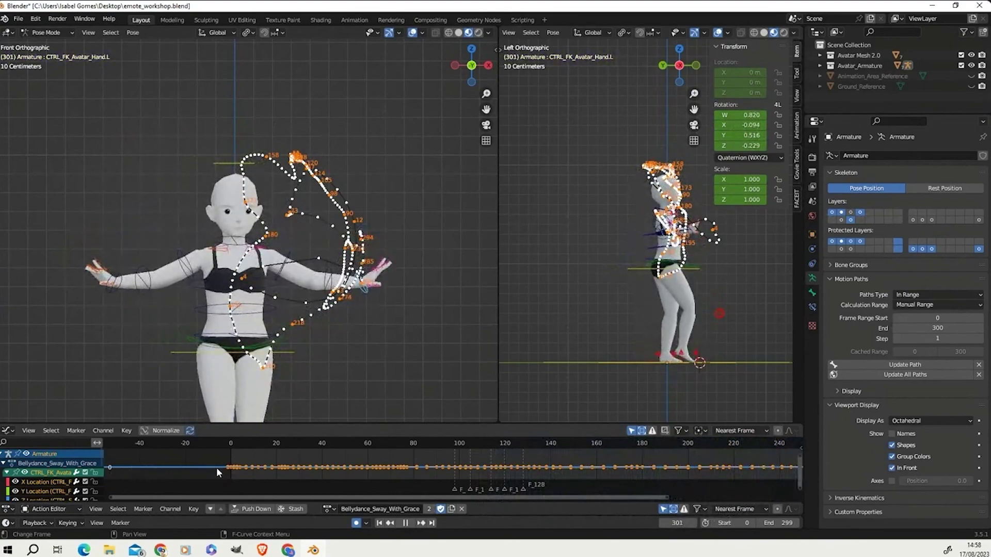
{"action": "mouse_move", "coordinate": [232, 444]}
{"action": "left_mouse_down"}
{"action": "mouse_move", "coordinate": [246, 445]}
{"action": "mouse_move", "coordinate": [235, 447]}
{"action": "left_mouse_up"}
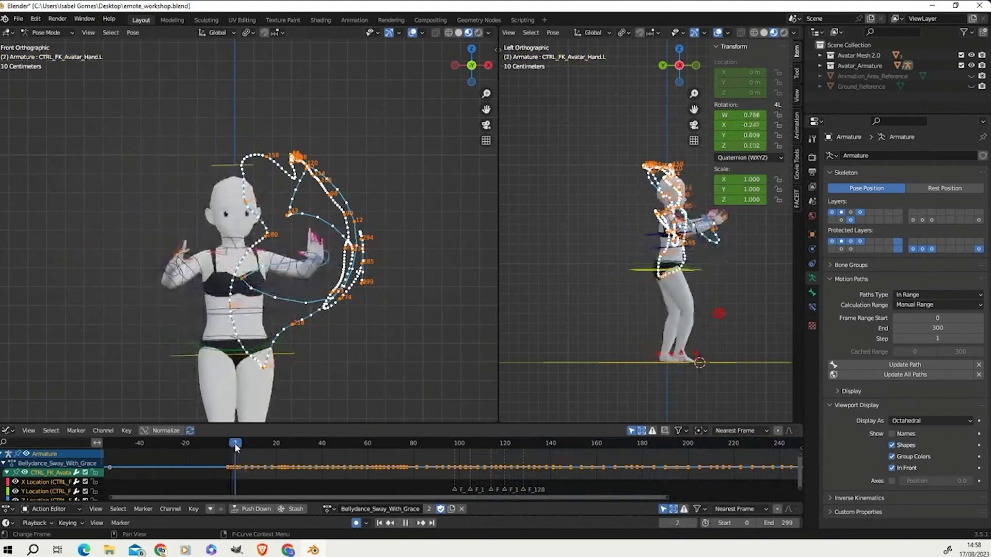
{"action": "key", "text": "space"}
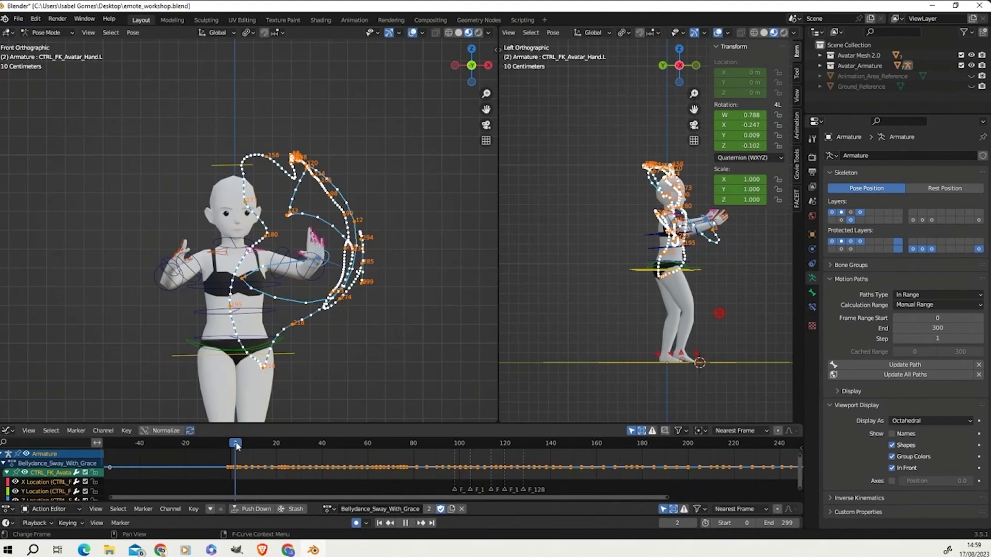
{"action": "left_click_drag", "start_coordinate": [236, 445], "coordinate": [253, 450]}
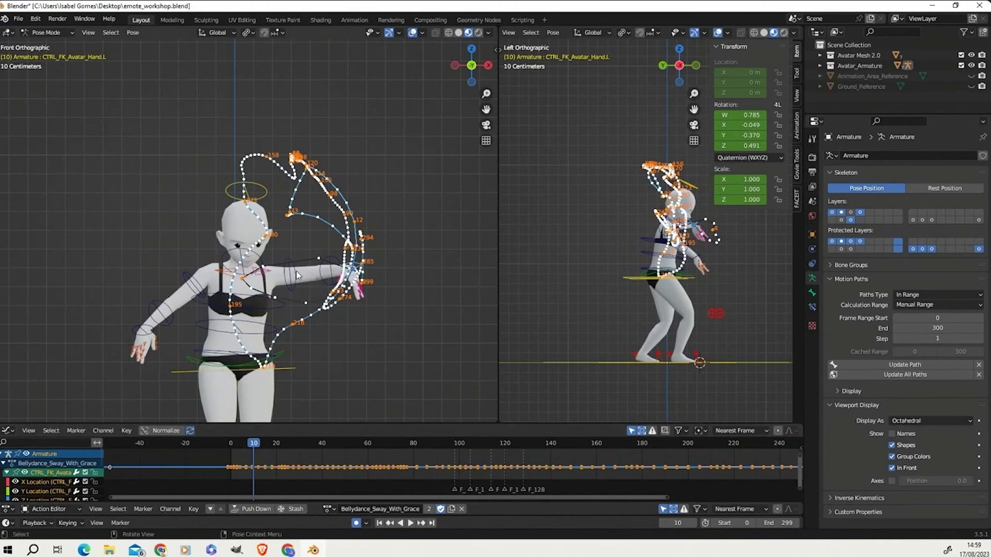
Select the left arm FK control and scrub the animation to frame 114.
{"action": "left_click", "coordinate": [293, 272]}
{"action": "left_click", "coordinate": [253, 446]}
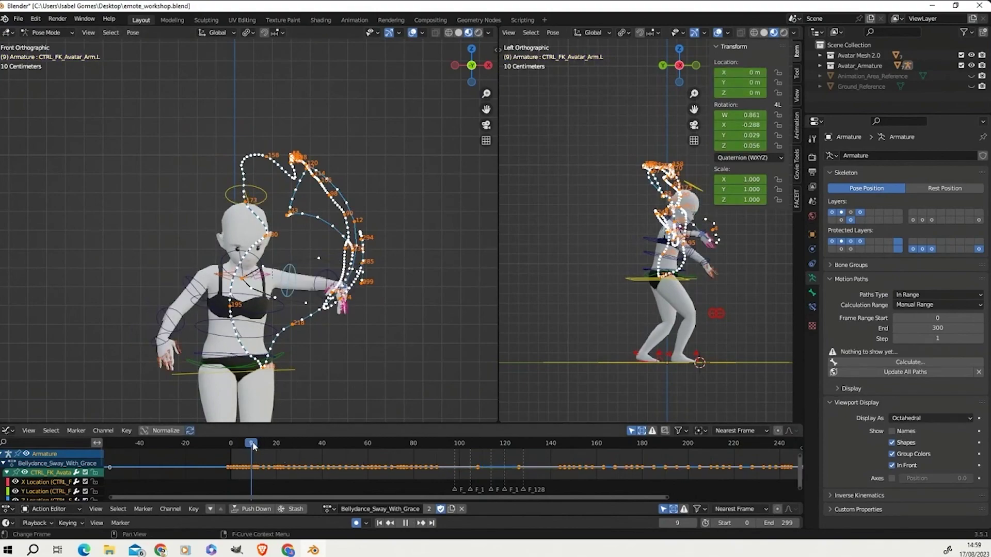
{"action": "left_click_drag", "start_coordinate": [253, 447], "coordinate": [268, 450]}
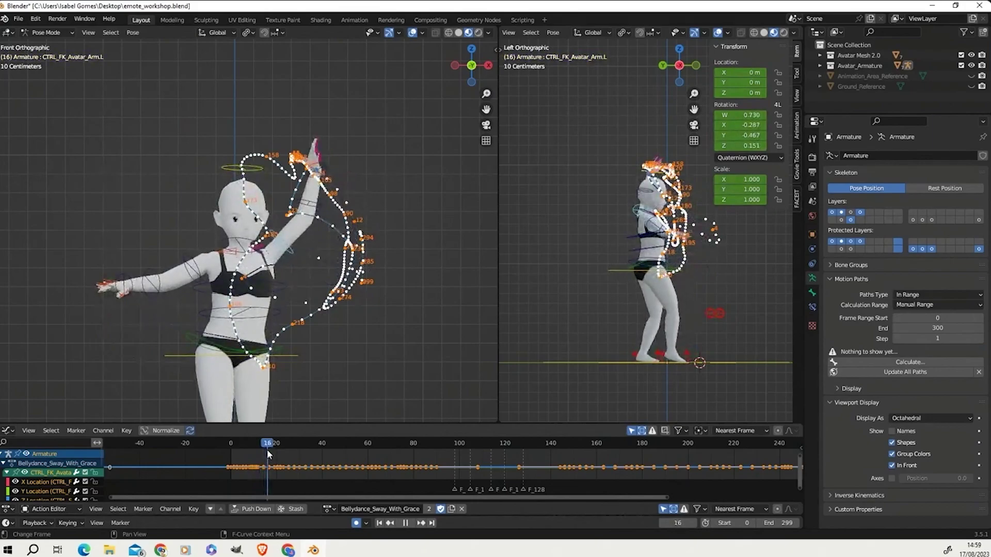
{"action": "scroll", "coordinate": [327, 250], "scroll_direction": "up", "scroll_amount": 5}
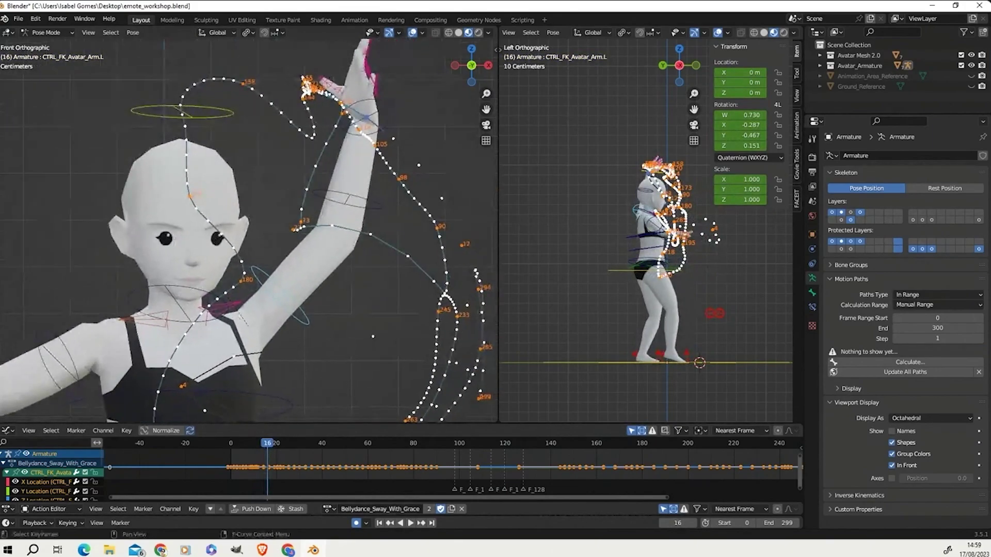
{"action": "key", "text": "space"}
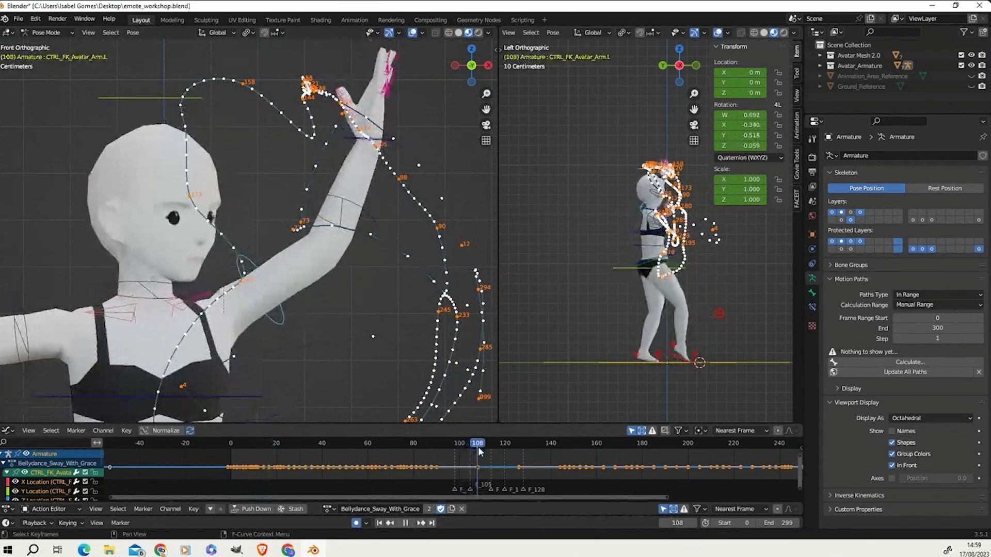
{"action": "left_click_drag", "start_coordinate": [496, 458], "coordinate": [489, 460]}
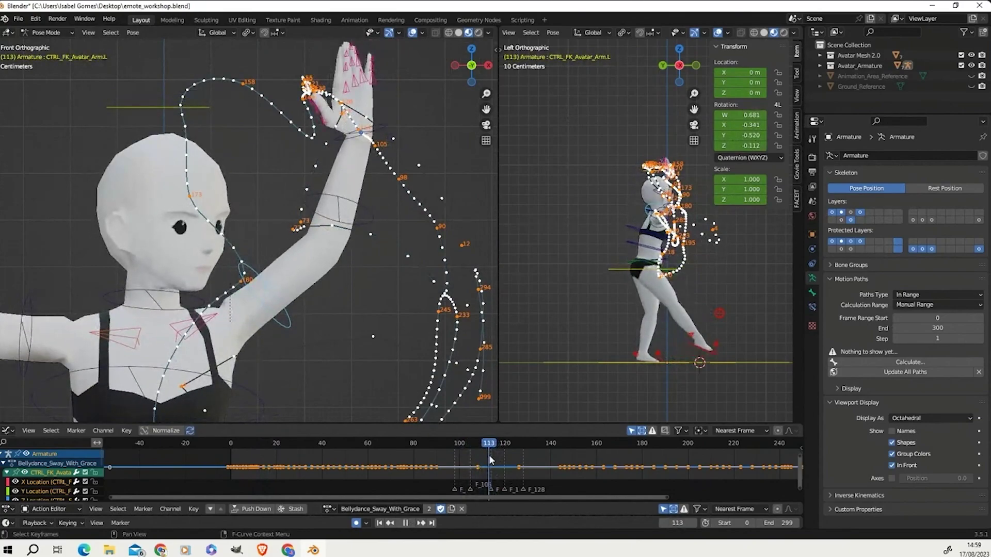
{"action": "key", "text": "space"}
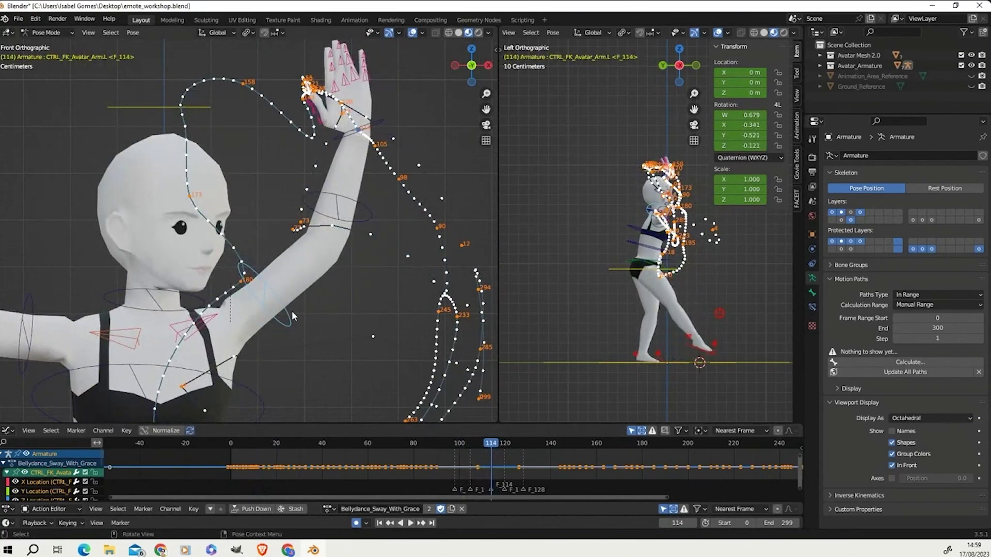
Try rotating the left arm FK control at frame 114 to shift the raised hand's position relative to its motion path.
{"action": "key", "text": "r"}
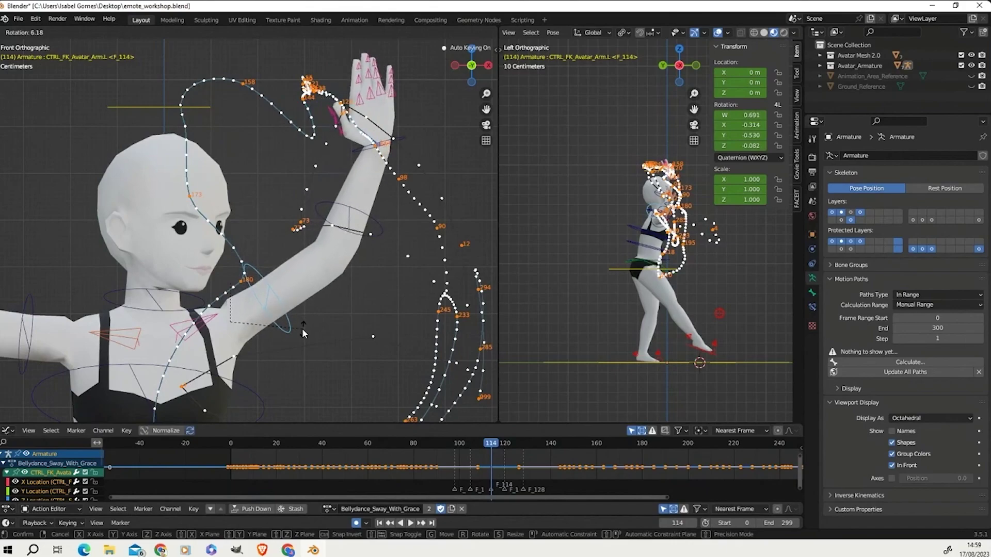
{"action": "left_click", "coordinate": [331, 261]}
{"action": "key", "text": "r"}
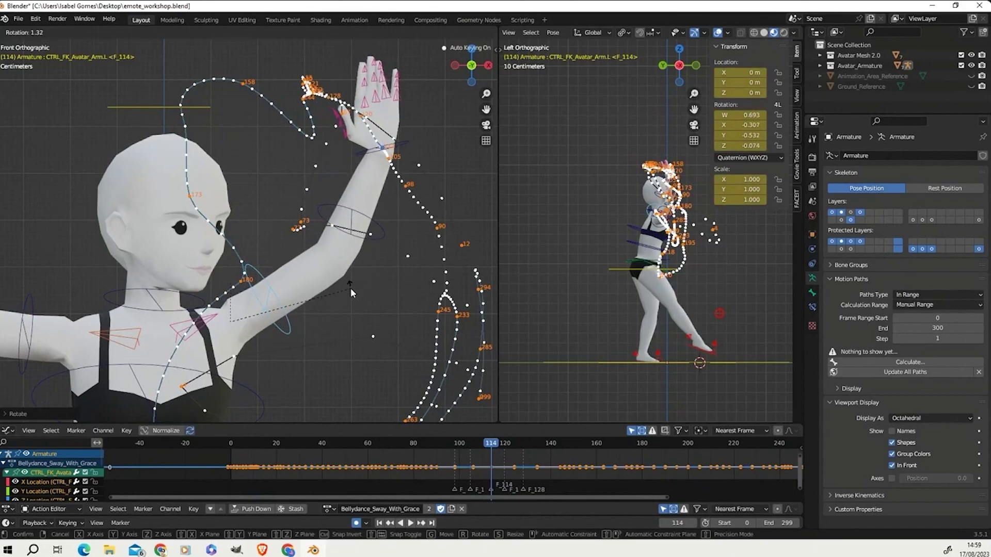
{"action": "left_click", "coordinate": [382, 297]}
{"action": "key", "text": "r"}
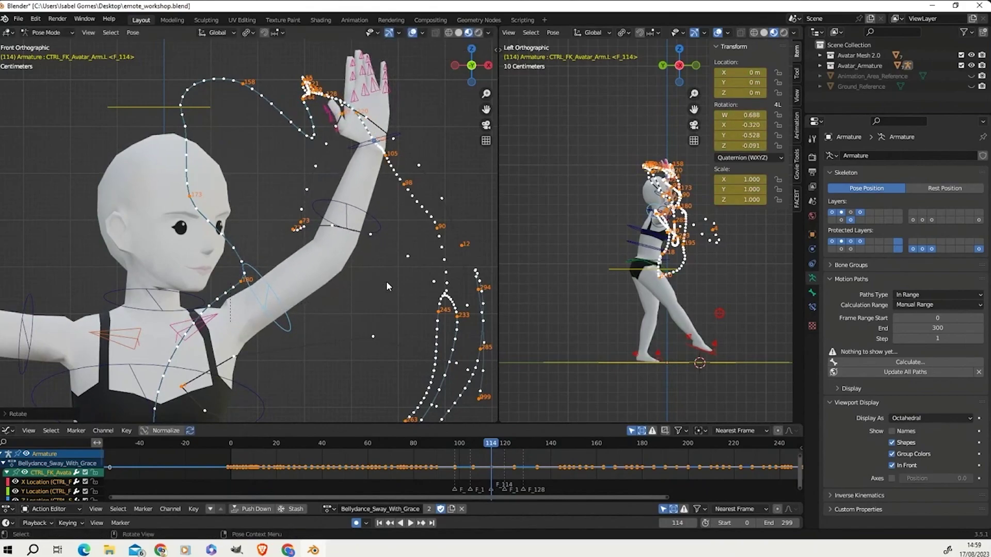
{"action": "left_click", "coordinate": [391, 267]}
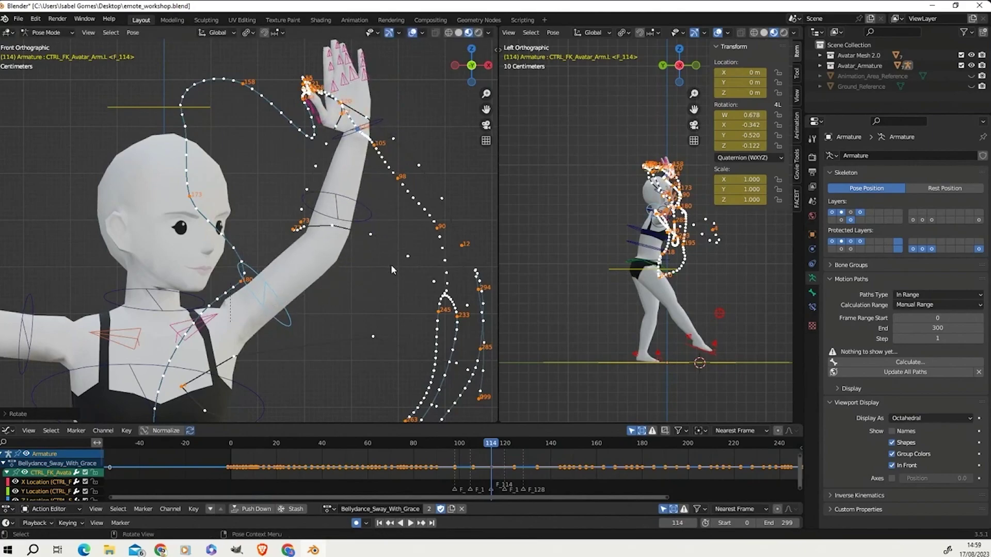
Undo the trial rotations of the left arm FK control.
{"action": "key", "text": "ctrl+z"}
{"action": "key", "text": "ctrl+z"}
{"action": "key", "text": "ctrl+z"}
{"action": "key", "text": "ctrl+z"}
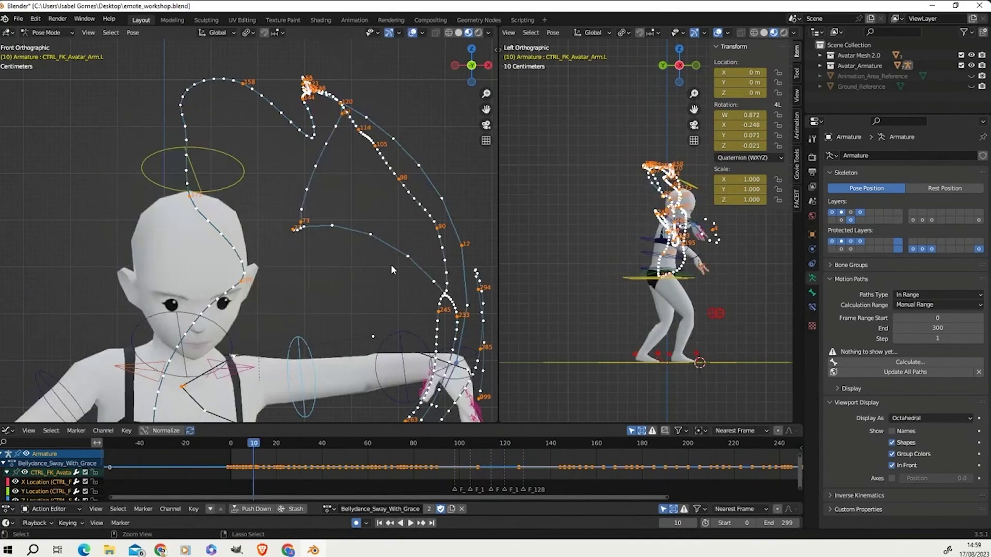
{"action": "key", "text": "ctrl+z"}
{"action": "key", "text": "ctrl+z"}
{"action": "scroll", "coordinate": [371, 234], "scroll_direction": "down", "scroll_amount": 2}
{"action": "scroll", "coordinate": [371, 233], "scroll_direction": "down", "scroll_amount": 3}
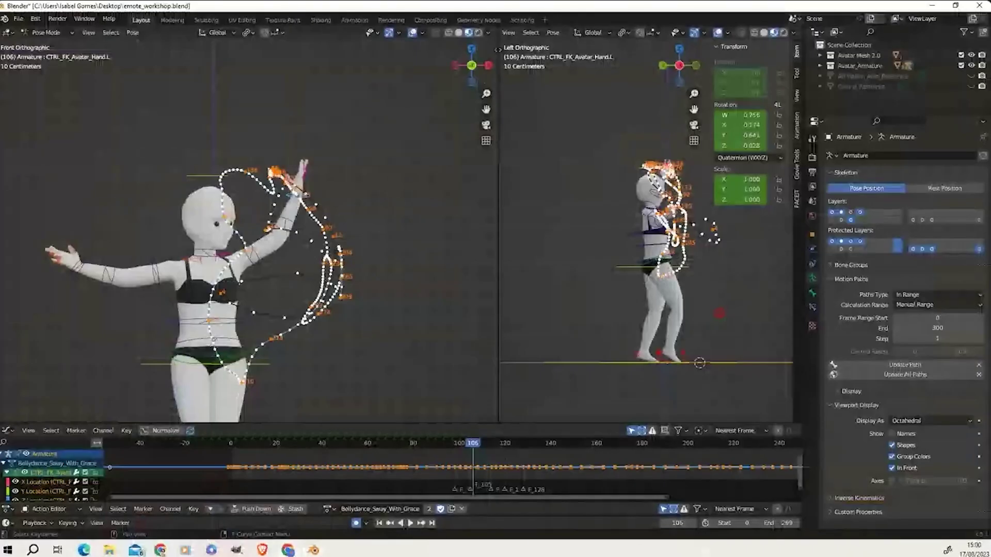
Load the Bellydance_Desert_Reverie action on the armature and enlarge the Graph Editor area.
{"action": "left_click", "coordinate": [333, 508]}
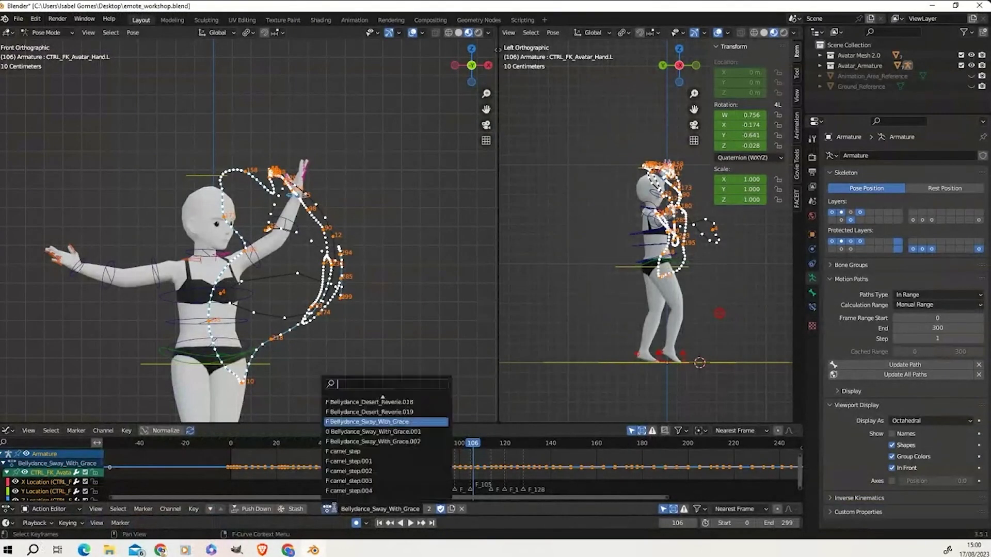
{"action": "scroll", "coordinate": [372, 454], "scroll_direction": "down", "scroll_amount": 5}
{"action": "scroll", "coordinate": [359, 400], "scroll_direction": "up", "scroll_amount": 6}
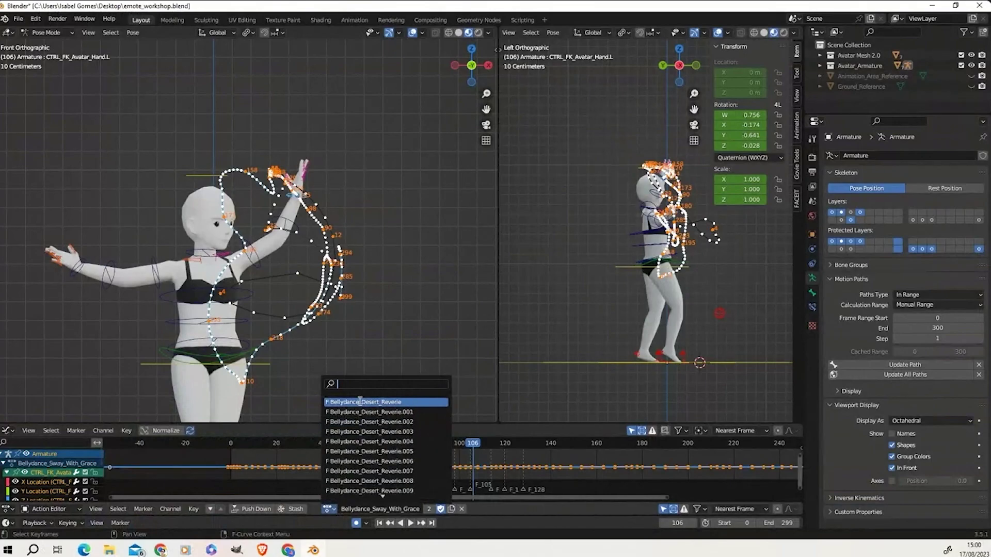
{"action": "left_click", "coordinate": [360, 401]}
{"action": "left_click_drag", "start_coordinate": [392, 424], "coordinate": [392, 391]}
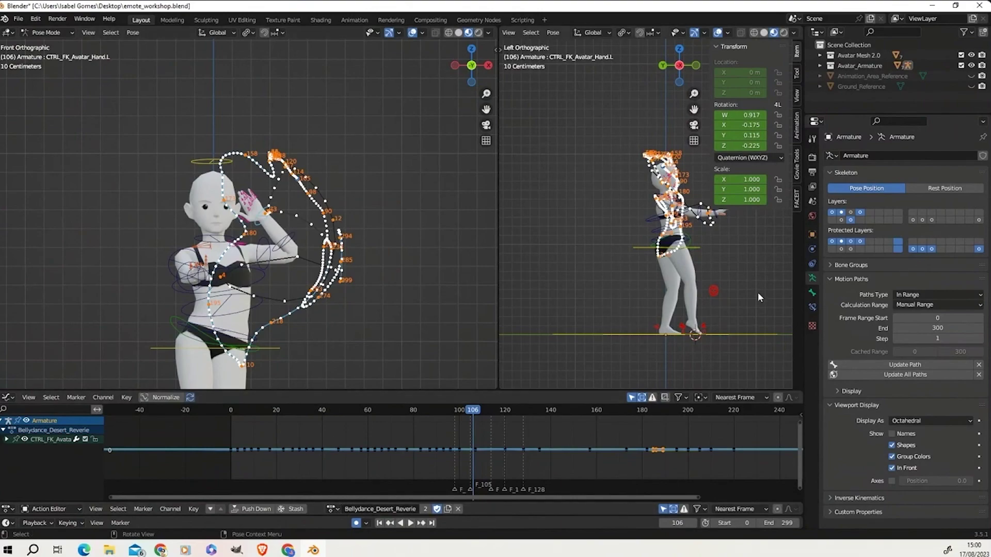
Clear the left hand's motion path and frame the whole avatar in the front view.
{"action": "left_click", "coordinate": [978, 364]}
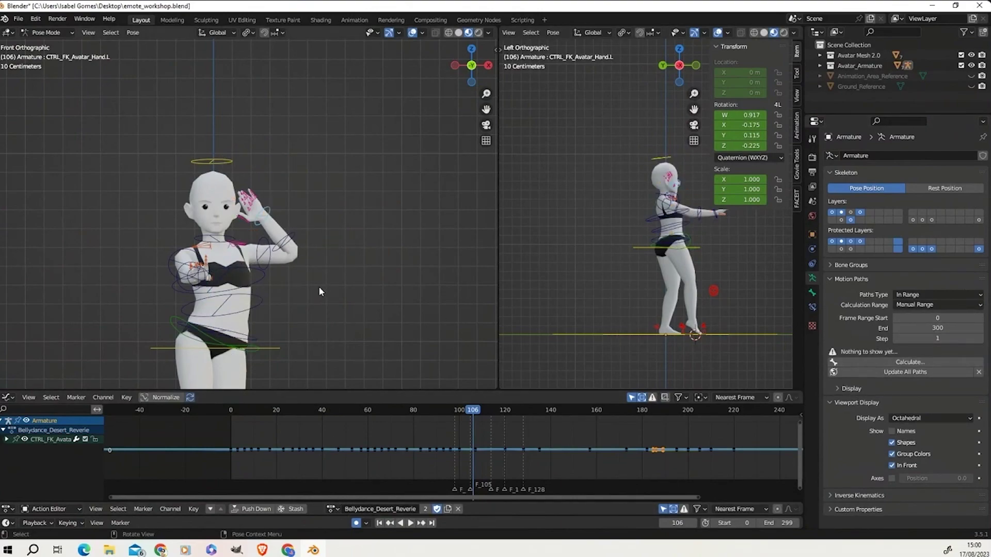
{"action": "middle_click_drag", "start_coordinate": [318, 287], "coordinate": [343, 185], "text": "shift"}
{"action": "scroll", "coordinate": [343, 180], "scroll_direction": "down", "scroll_amount": 3}
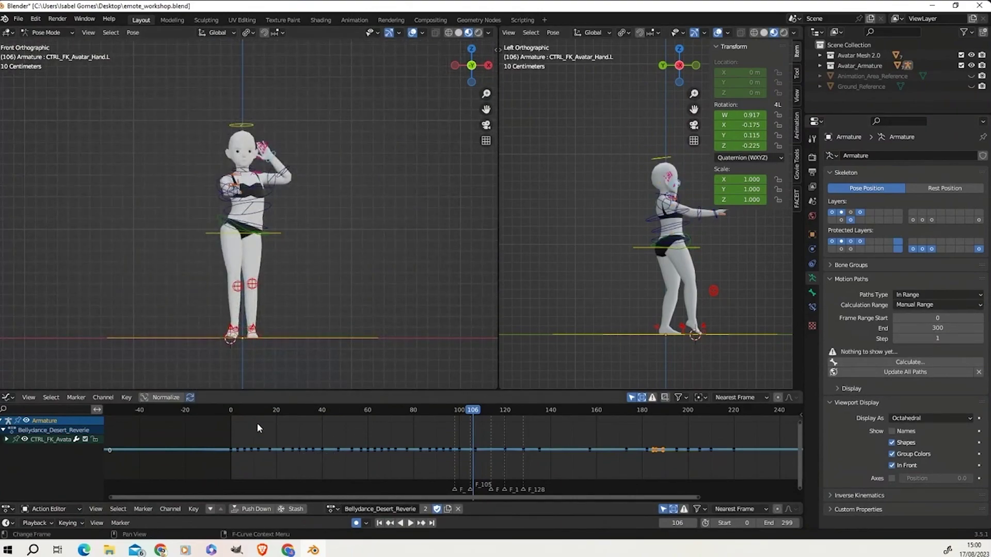
Load the Bellydance_Desert_Reverie.001 action, play it from the start, and stop at frame 95.
{"action": "left_click", "coordinate": [334, 509]}
{"action": "left_click", "coordinate": [371, 409]}
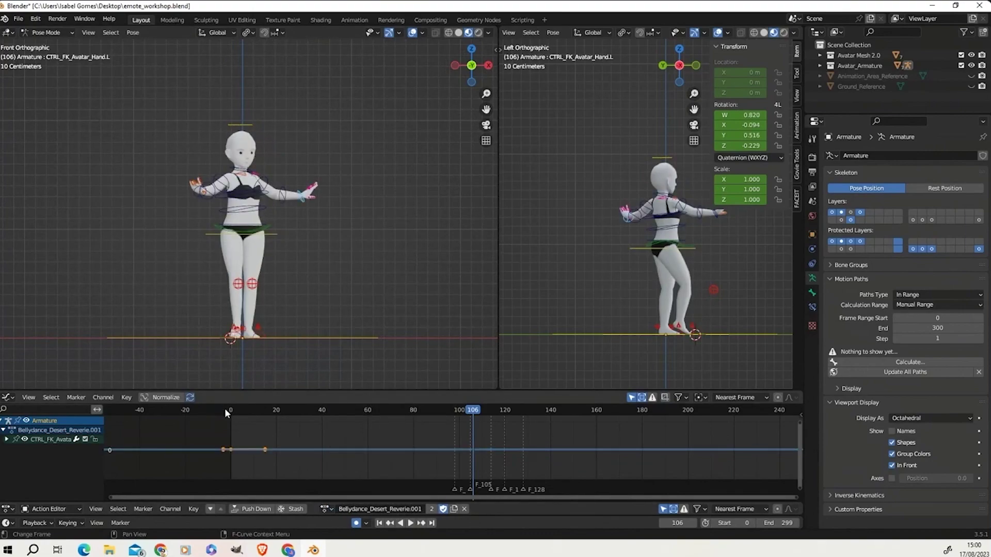
{"action": "left_click_drag", "start_coordinate": [224, 408], "coordinate": [220, 449]}
{"action": "left_click", "coordinate": [406, 523]}
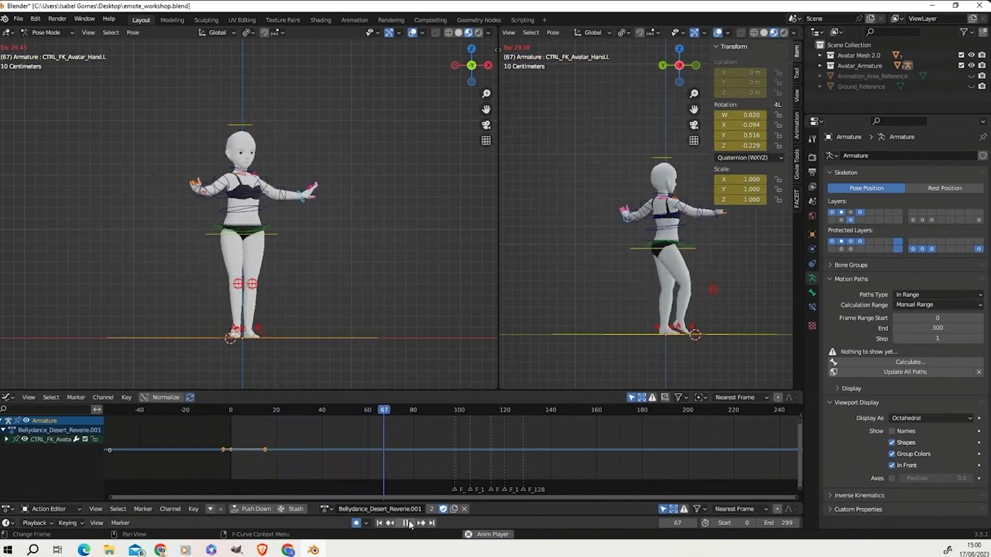
{"action": "left_click", "coordinate": [407, 523]}
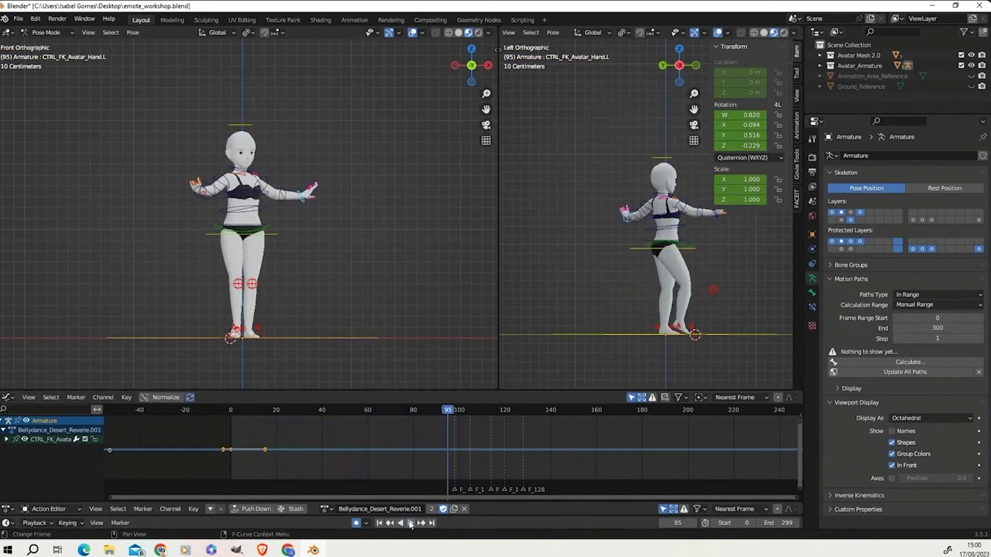
Load the Bellydance_Desert_Reverie.002 action and review its pose from the start through frame 20.
{"action": "left_click", "coordinate": [325, 509]}
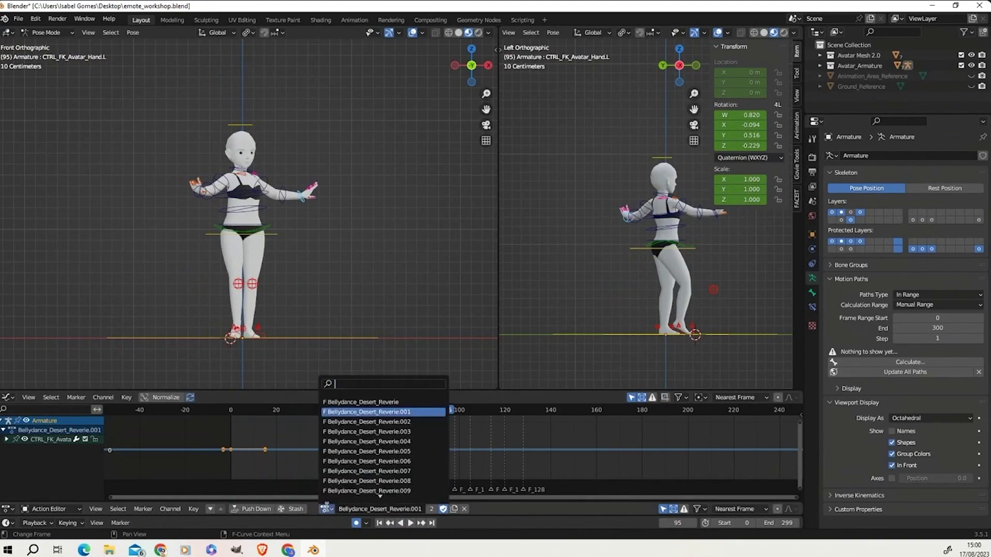
{"action": "left_click", "coordinate": [360, 422]}
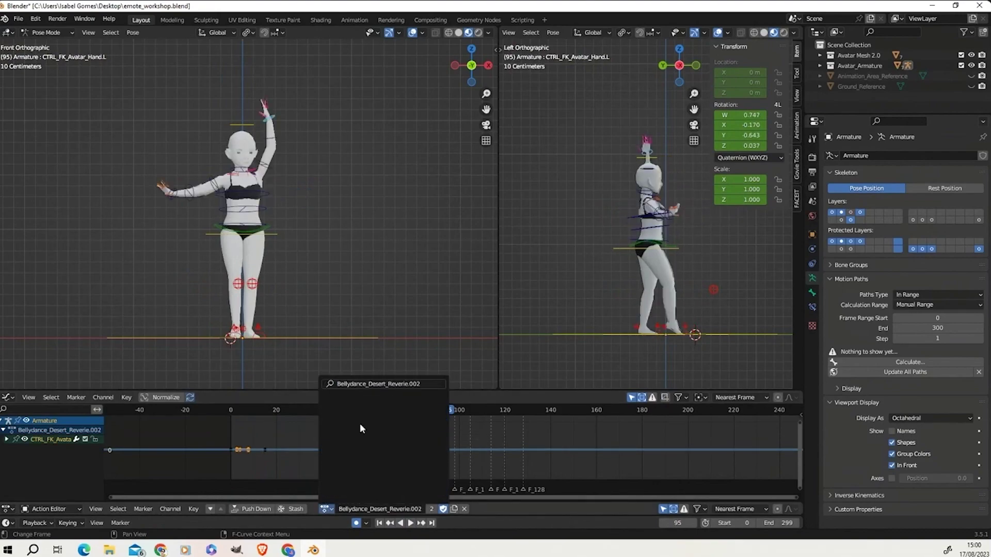
{"action": "left_click", "coordinate": [231, 409]}
{"action": "key", "text": "space"}
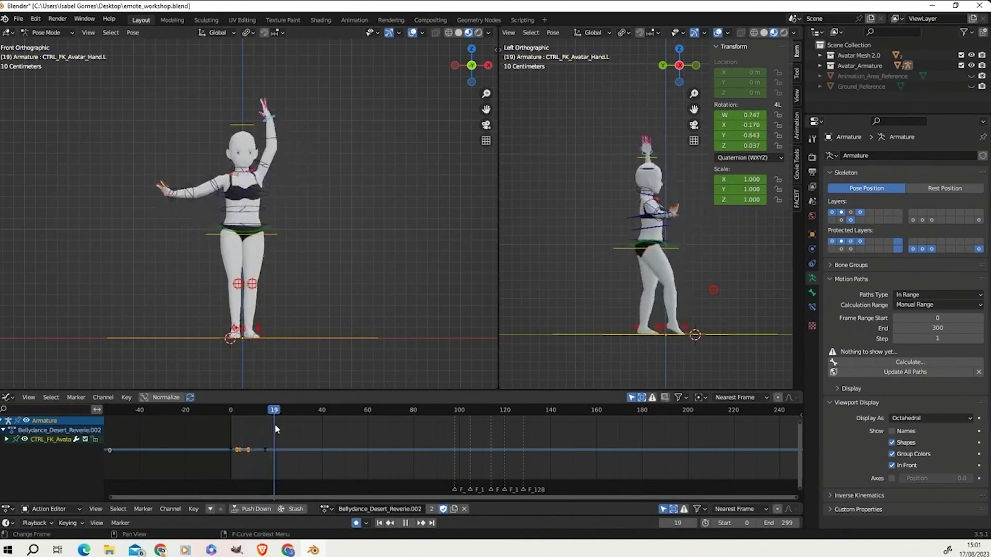
{"action": "mouse_move", "coordinate": [274, 423]}
{"action": "left_mouse_down"}
{"action": "mouse_move", "coordinate": [289, 425]}
{"action": "mouse_move", "coordinate": [212, 416]}
{"action": "mouse_move", "coordinate": [276, 434]}
{"action": "left_mouse_up"}
Load the Bellydance_Desert_Reverie.003 action and scrub from the start through frame 57 to frame 77 to review its key poses.
{"action": "left_click", "coordinate": [325, 509]}
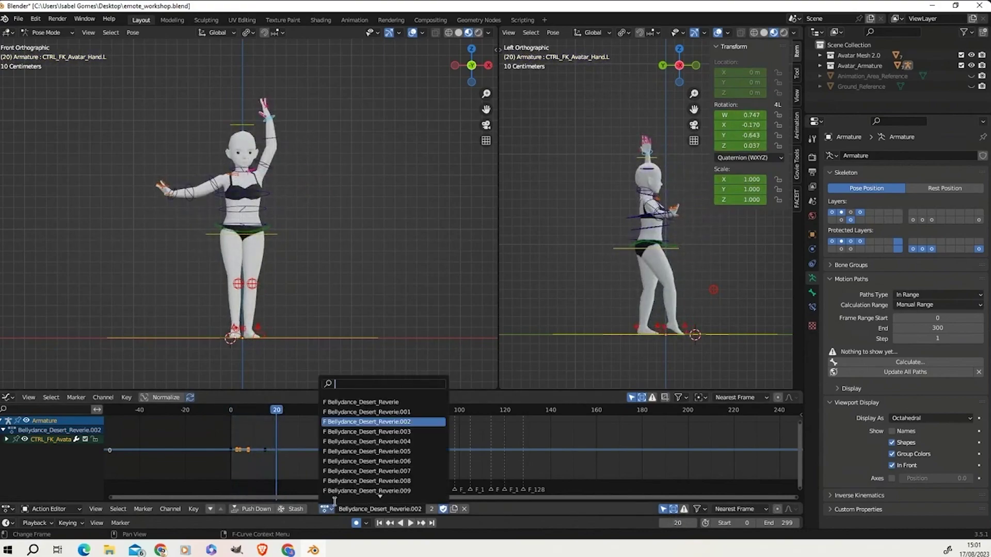
{"action": "left_click", "coordinate": [367, 431]}
{"action": "left_click", "coordinate": [230, 411]}
{"action": "key", "text": "space"}
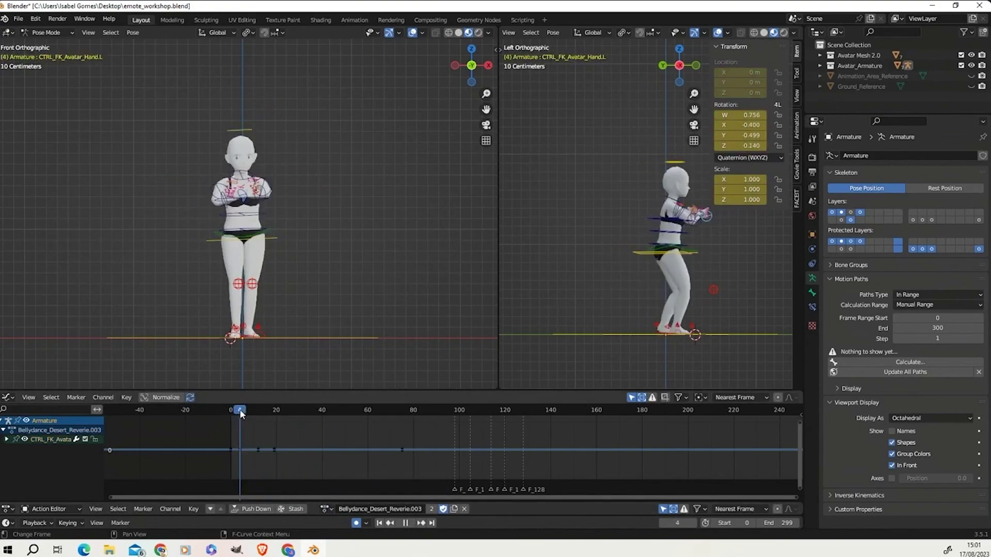
{"action": "left_click_drag", "start_coordinate": [240, 414], "coordinate": [361, 456]}
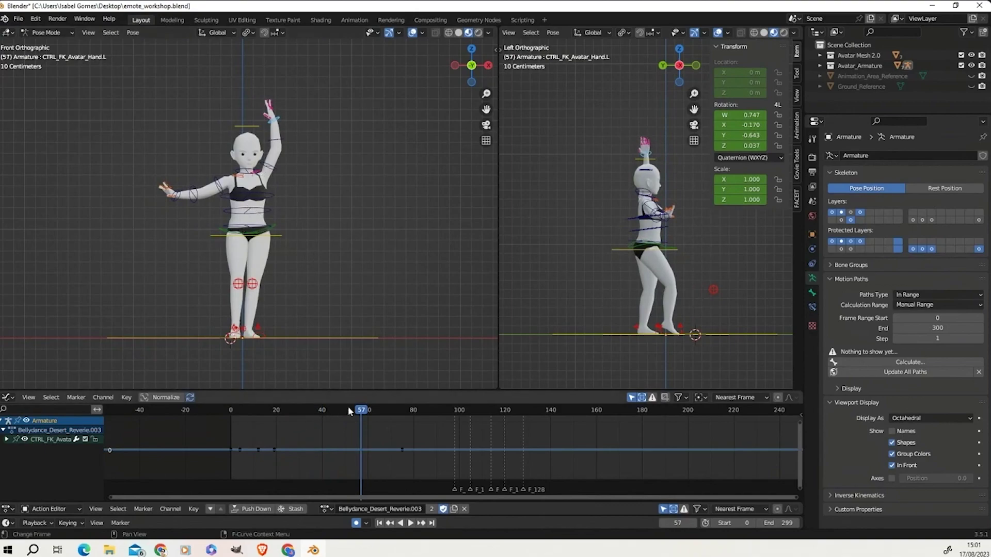
{"action": "left_click_drag", "start_coordinate": [360, 410], "coordinate": [406, 415]}
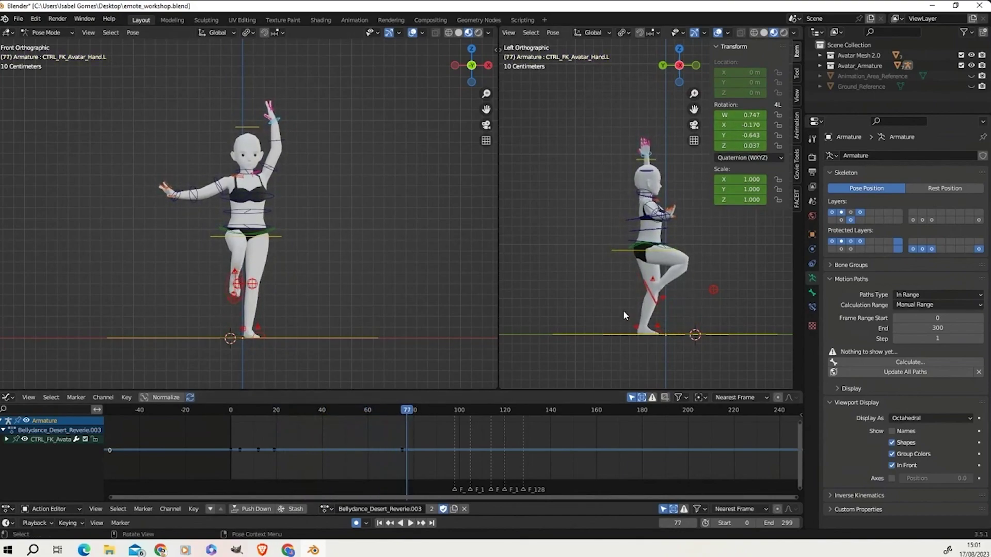
Select the right foot roll control on the raised leg and turn on curve normalization in the Graph Editor.
{"action": "left_click", "coordinate": [655, 281]}
{"action": "scroll", "coordinate": [660, 253], "scroll_direction": "up", "scroll_amount": 6}
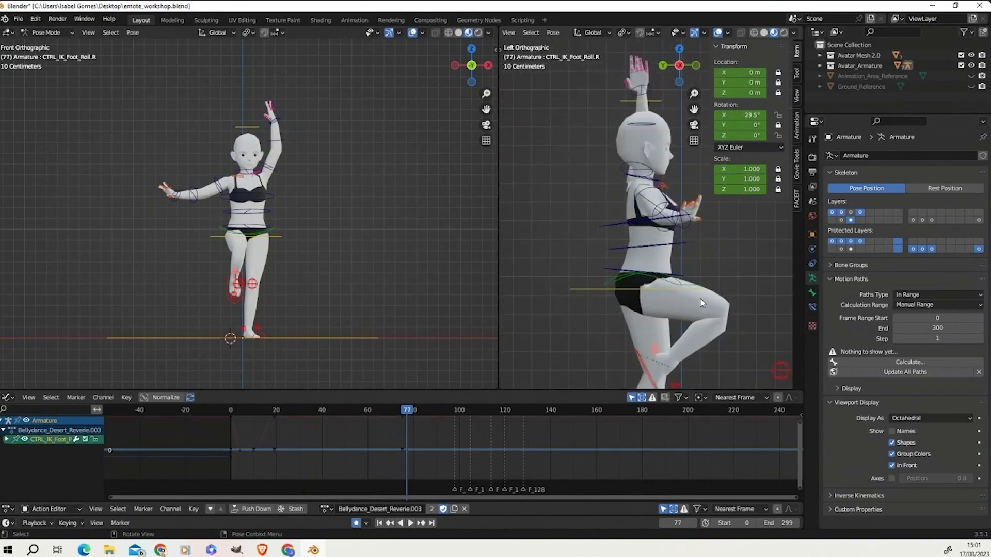
{"action": "scroll", "coordinate": [662, 255], "scroll_direction": "down", "scroll_amount": 7}
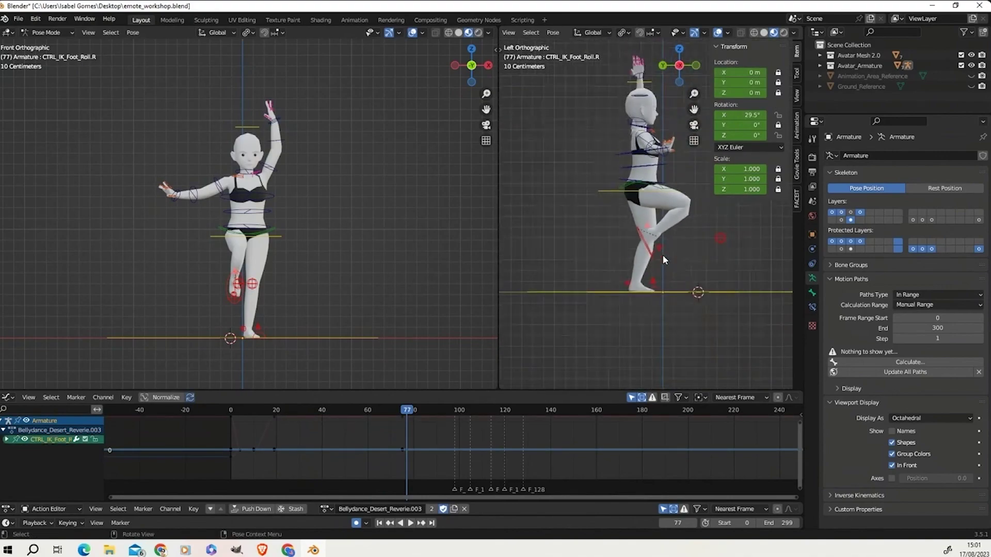
{"action": "scroll", "coordinate": [627, 276], "scroll_direction": "up", "scroll_amount": 2}
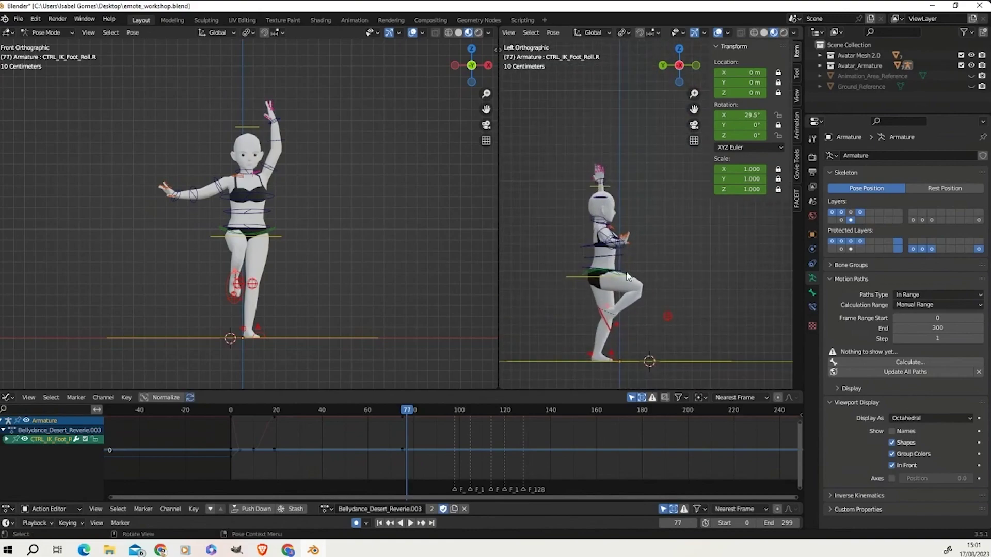
{"action": "left_click", "coordinate": [147, 399]}
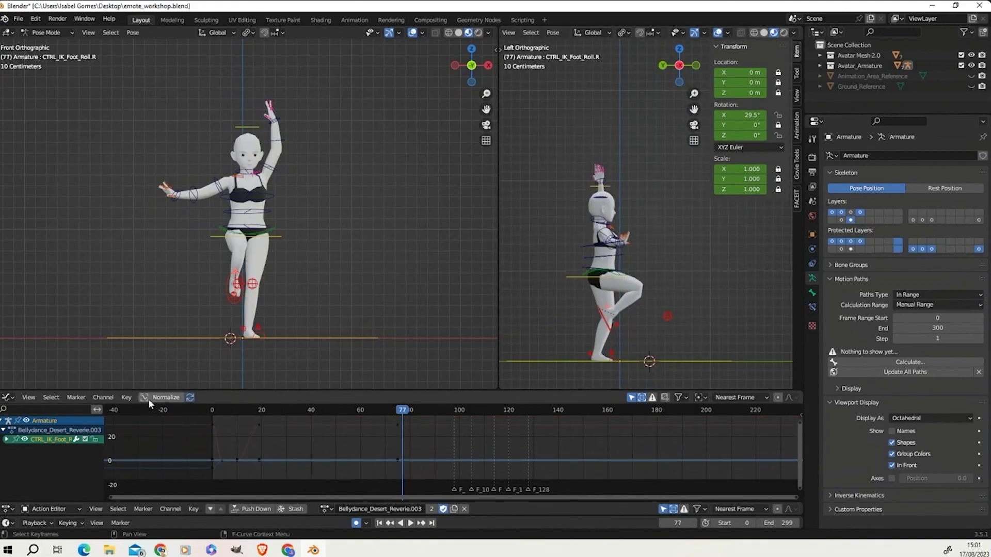
Load the Bellydance_Desert_Reverie.004 action and review its motion from the start through frame 27.
{"action": "left_click", "coordinate": [325, 508]}
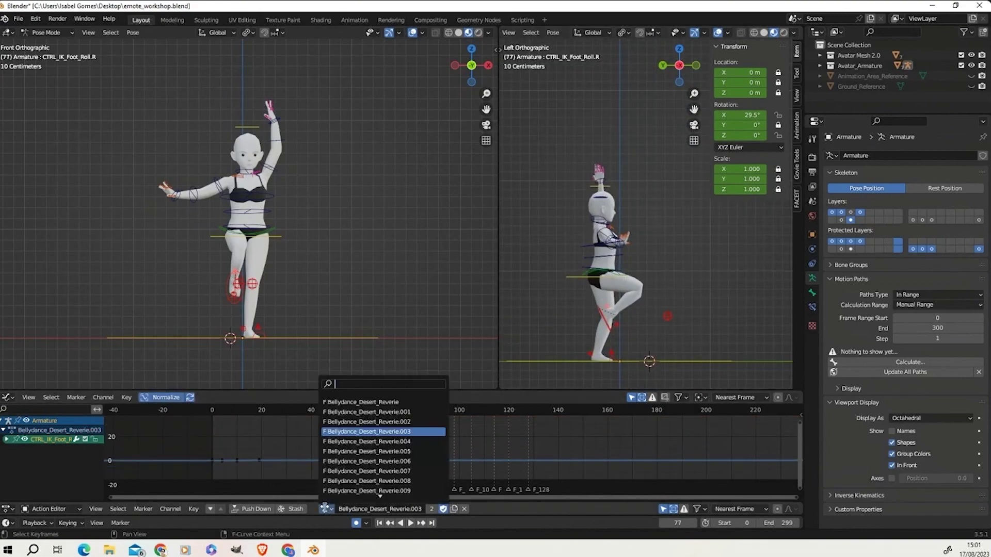
{"action": "left_click", "coordinate": [366, 443]}
{"action": "left_click", "coordinate": [216, 413]}
{"action": "key", "text": "space"}
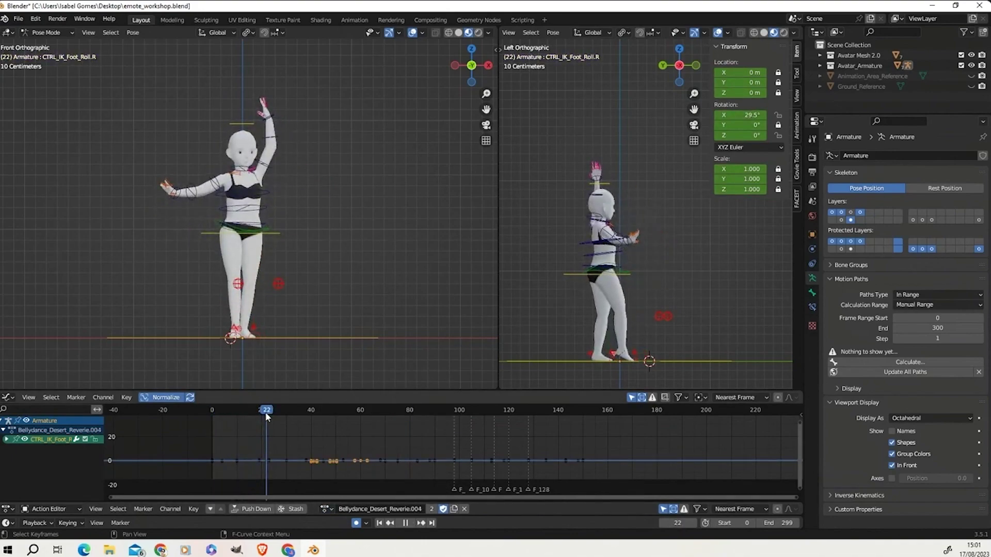
{"action": "key", "text": "space"}
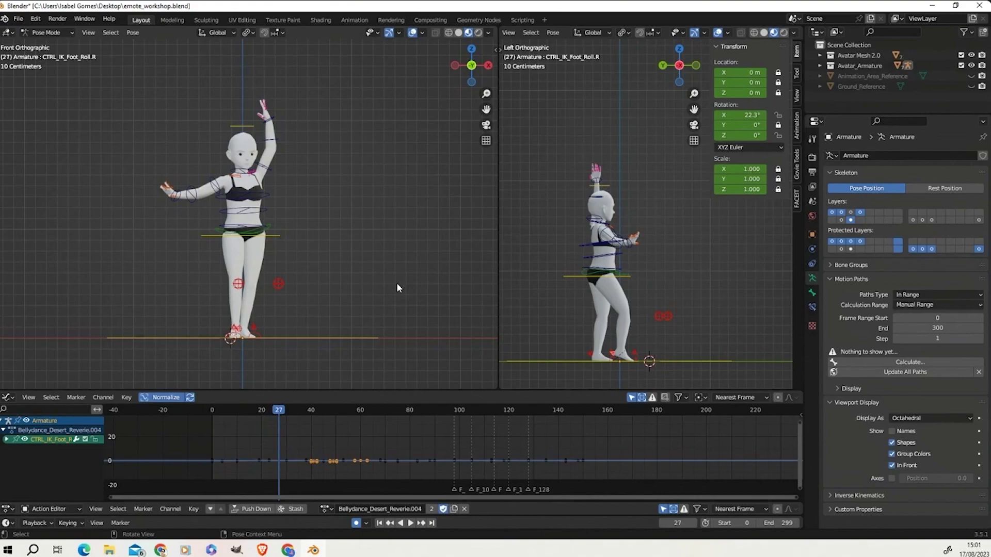
Load the Bellydance_Sway_With_Grace action, review its motion, and scrub back to frame 125.
{"action": "left_click", "coordinate": [329, 509]}
{"action": "scroll", "coordinate": [355, 480], "scroll_direction": "down", "scroll_amount": 3}
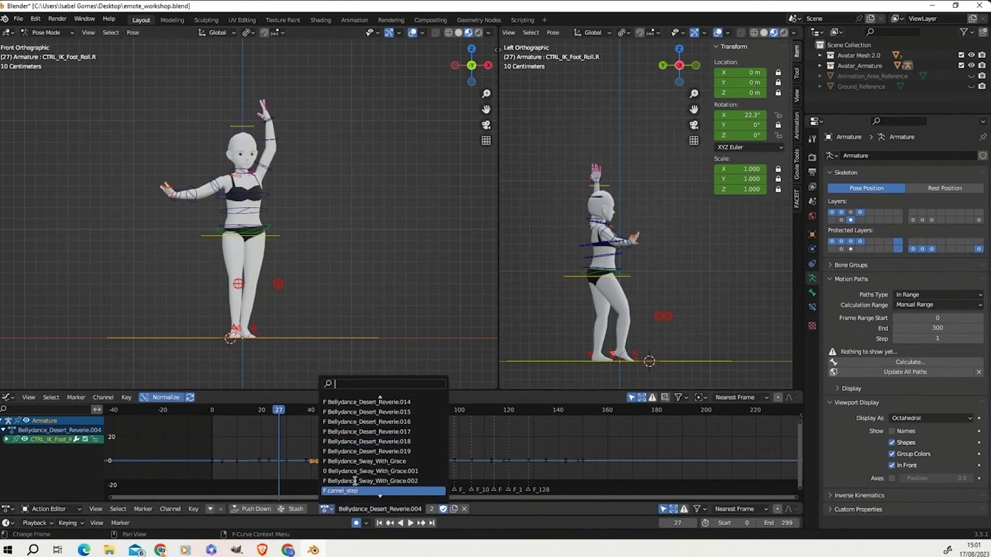
{"action": "left_click", "coordinate": [361, 471]}
{"action": "key", "text": "space"}
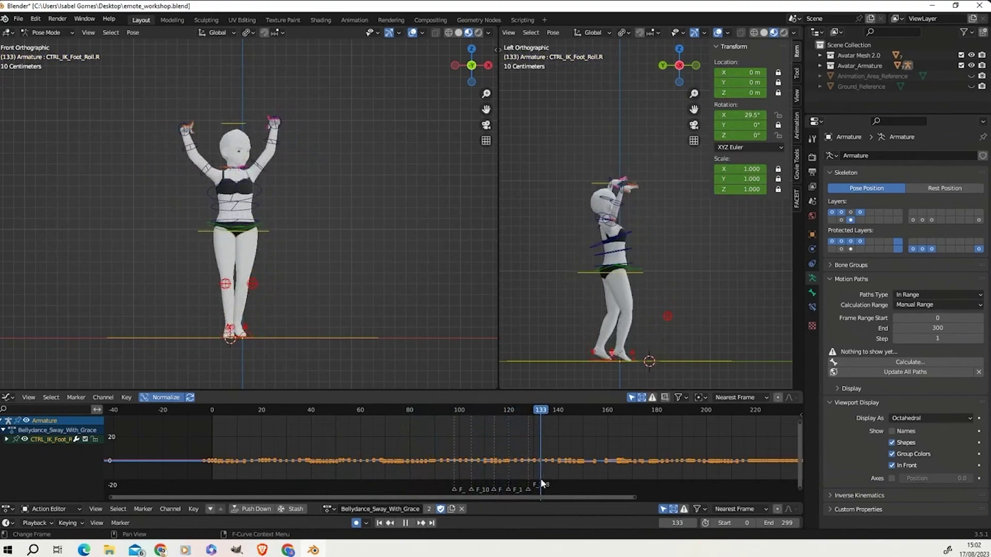
{"action": "left_click_drag", "start_coordinate": [541, 478], "coordinate": [520, 472]}
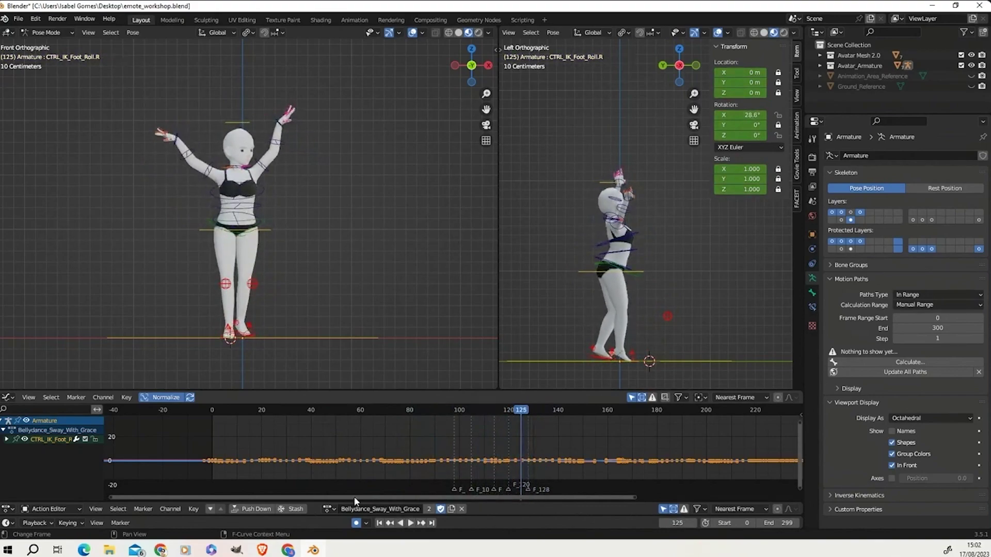
Load the Bellydance_Desert_Reverie.009 action, scrub from the start to frame 117, and play the animation on a loop.
{"action": "left_click", "coordinate": [328, 509]}
{"action": "scroll", "coordinate": [387, 438], "scroll_direction": "down", "scroll_amount": 5}
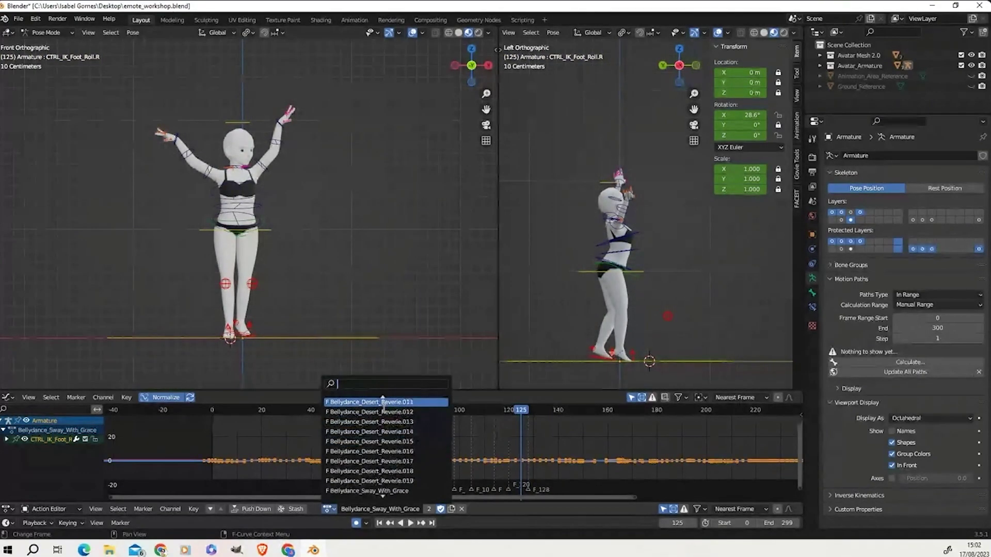
{"action": "left_click", "coordinate": [391, 415]}
{"action": "left_click_drag", "start_coordinate": [217, 410], "coordinate": [500, 448]}
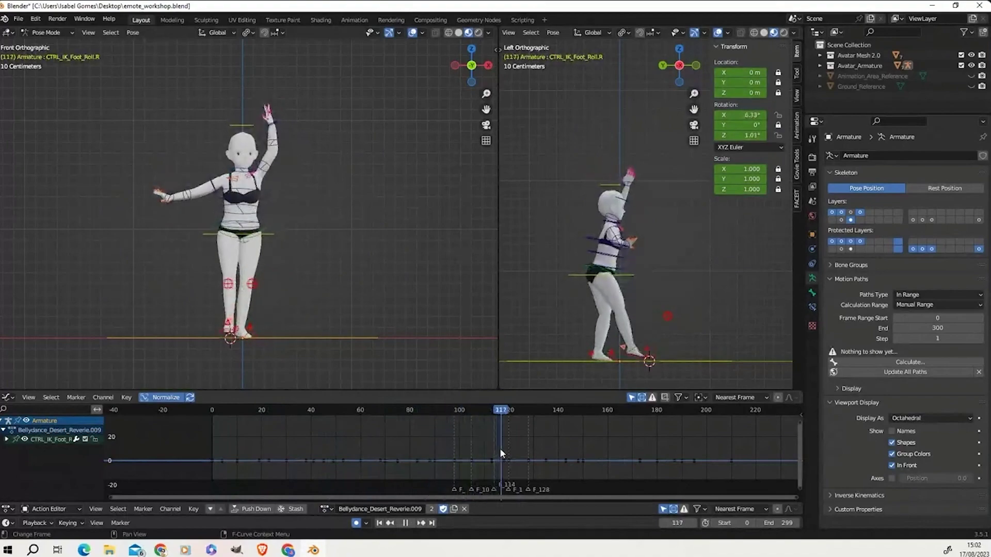
{"action": "left_click", "coordinate": [410, 523]}
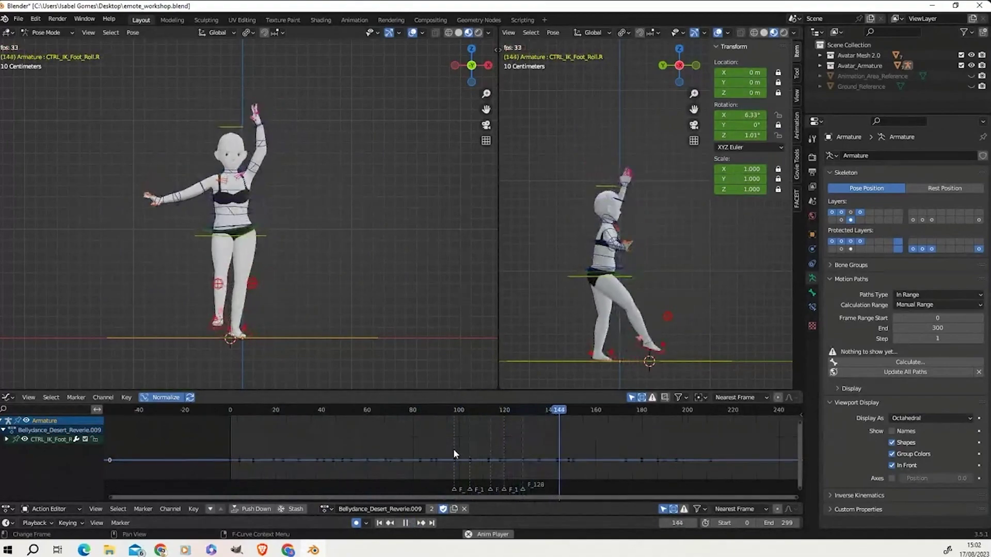
{"action": "scroll", "coordinate": [453, 448], "scroll_direction": "down", "scroll_amount": 2}
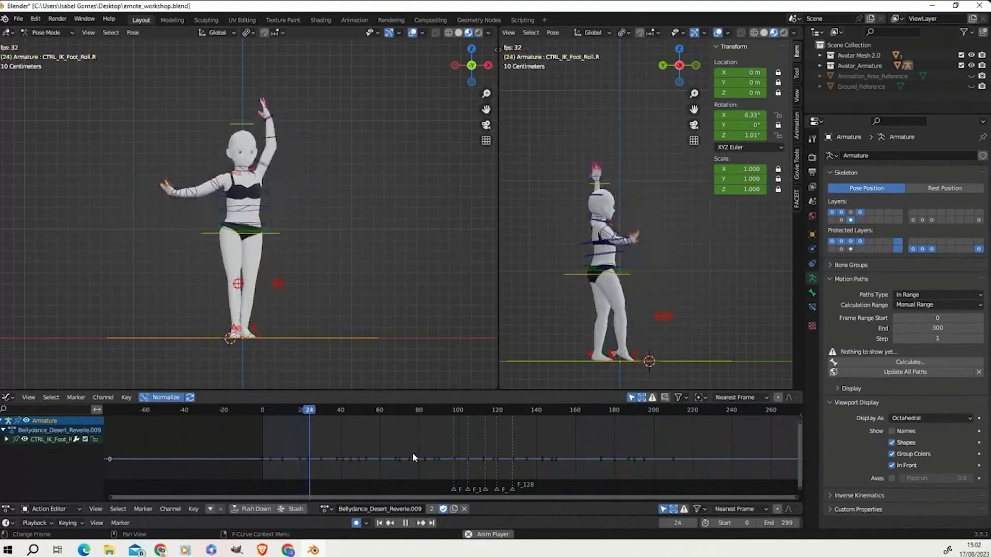
Load the Bellydance_Desert_Reverie.011 action, replay it from near the start, and stop playback at frame 200.
{"action": "left_click", "coordinate": [326, 509]}
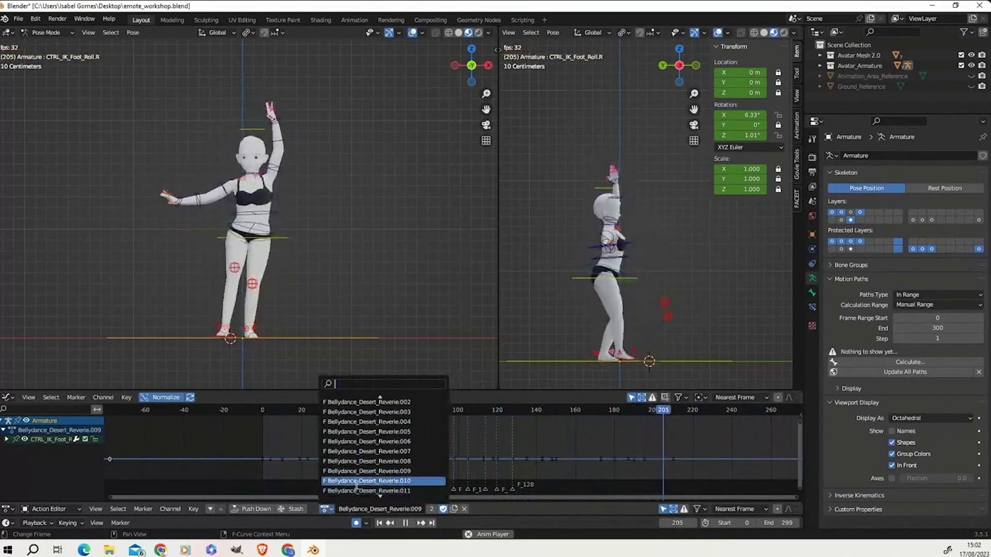
{"action": "left_click", "coordinate": [364, 487]}
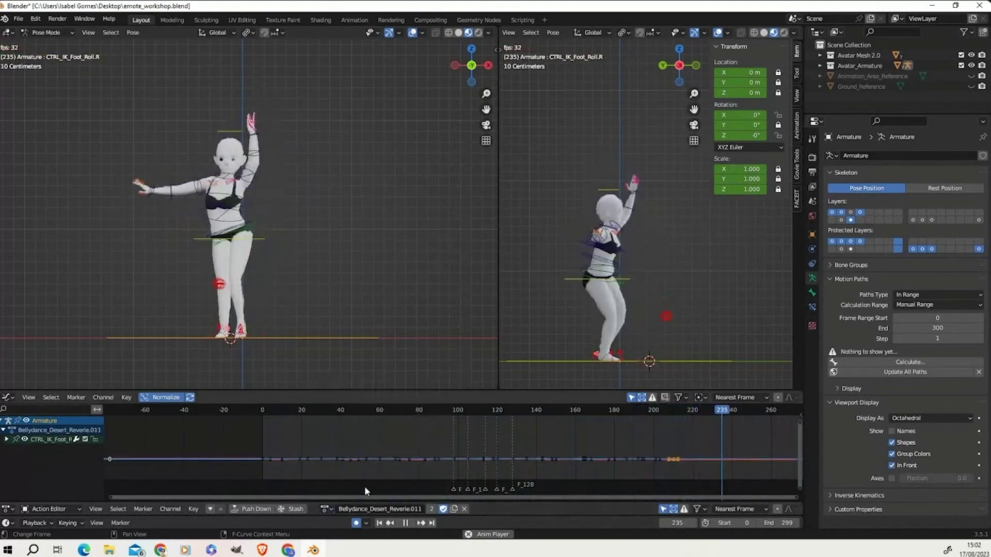
{"action": "left_click", "coordinate": [320, 409]}
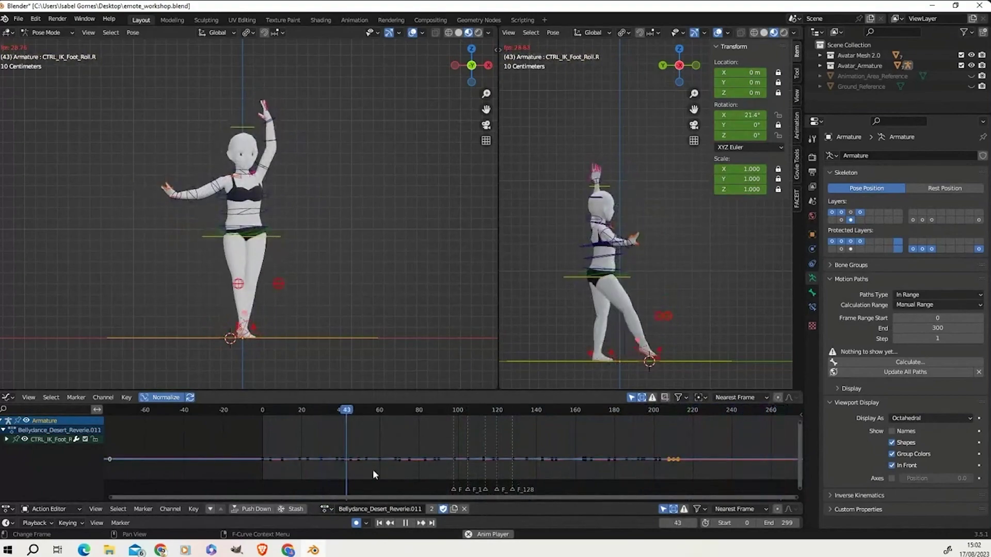
{"action": "left_click", "coordinate": [405, 522]}
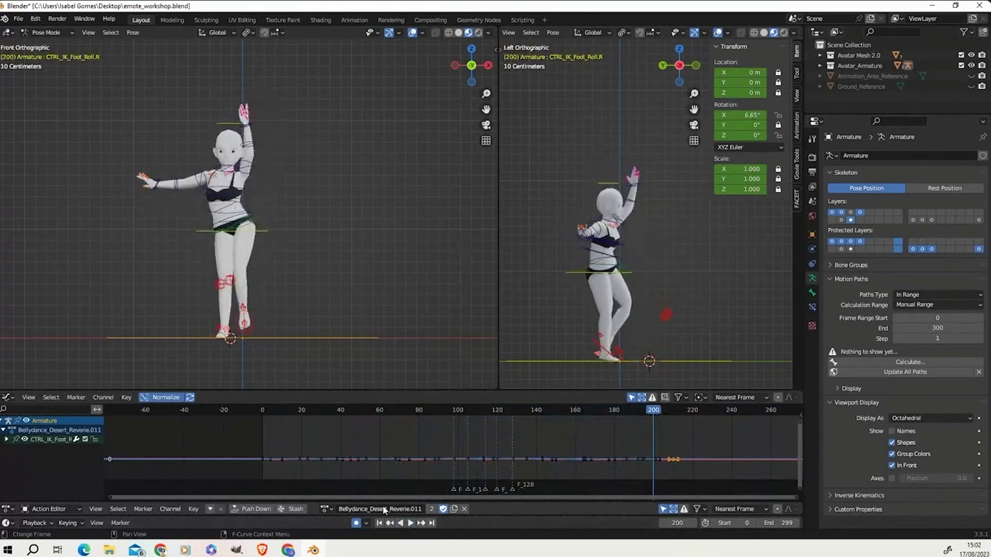
Load the camel_step action, play it from frame 0, and stop at frame 100.
{"action": "left_click", "coordinate": [325, 508]}
{"action": "scroll", "coordinate": [361, 465], "scroll_direction": "down", "scroll_amount": 5}
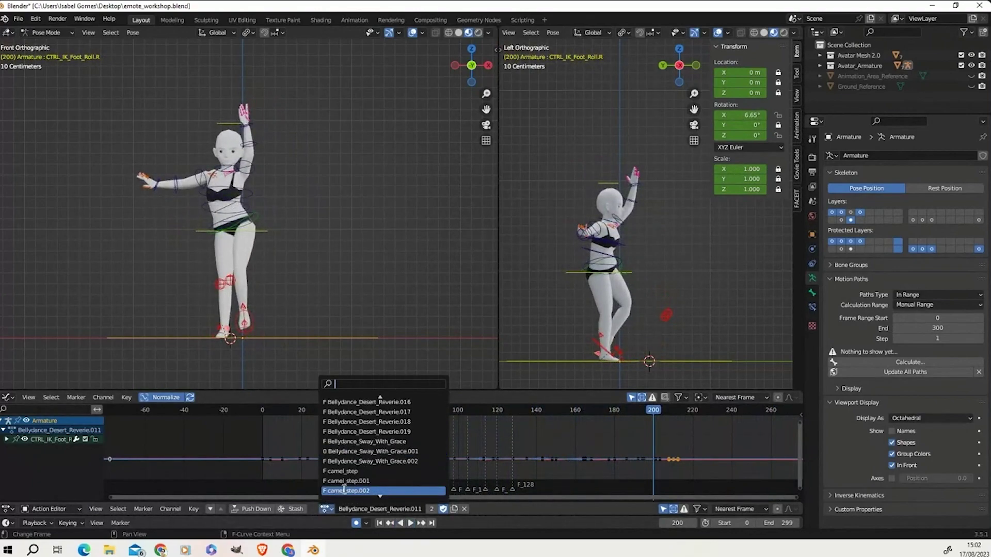
{"action": "left_click", "coordinate": [341, 471]}
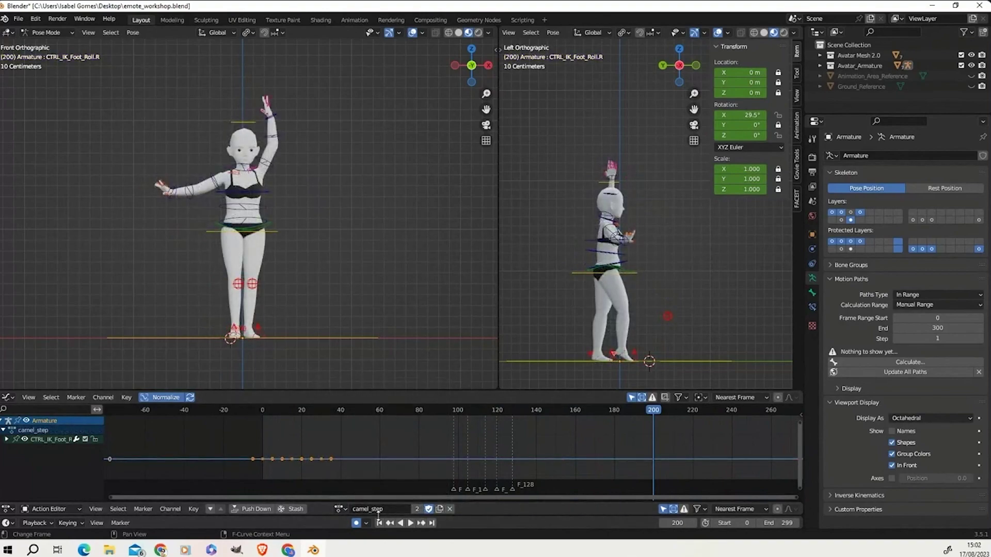
{"action": "left_click", "coordinate": [263, 410]}
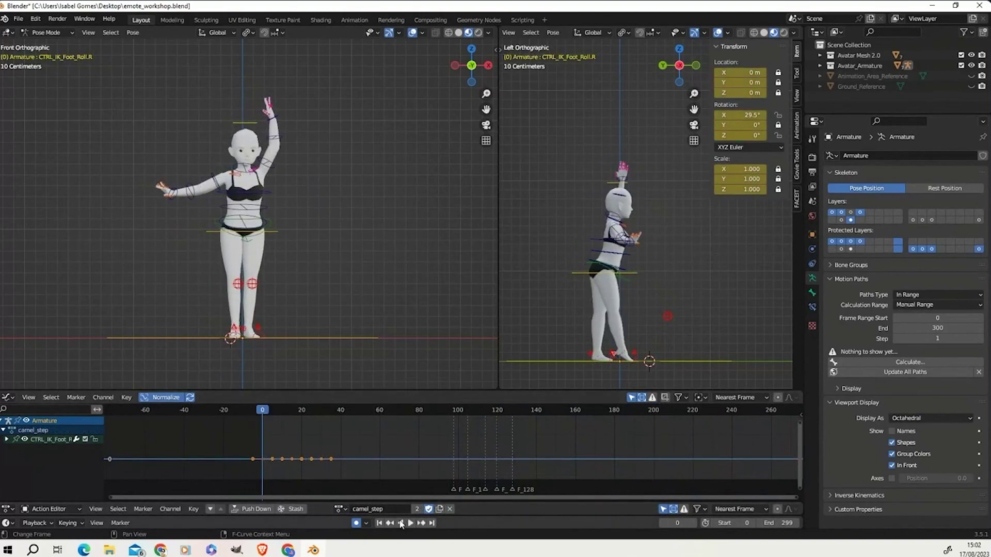
{"action": "left_click", "coordinate": [412, 523]}
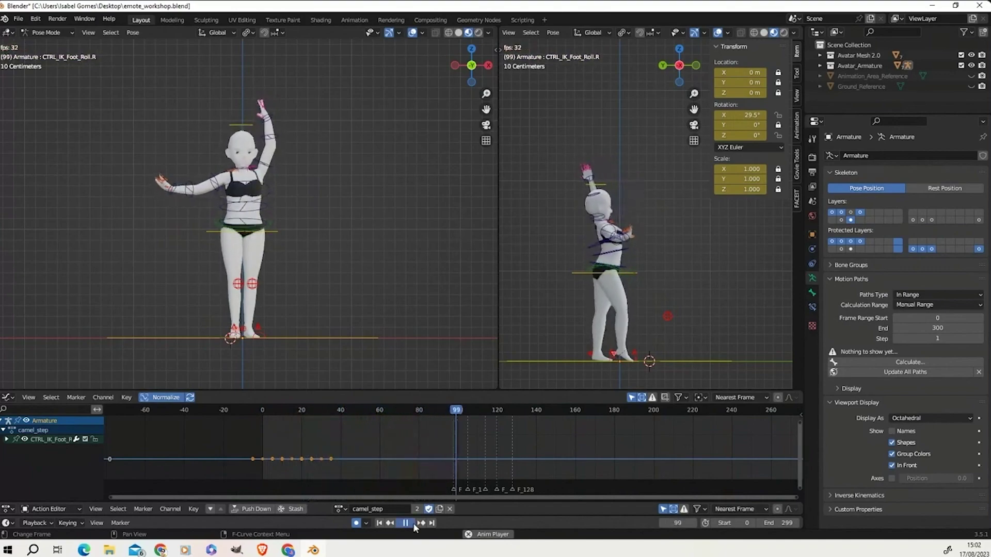
{"action": "left_click", "coordinate": [413, 523]}
Load the camel_step.004 action and play it to review the motion.
{"action": "left_click", "coordinate": [338, 509]}
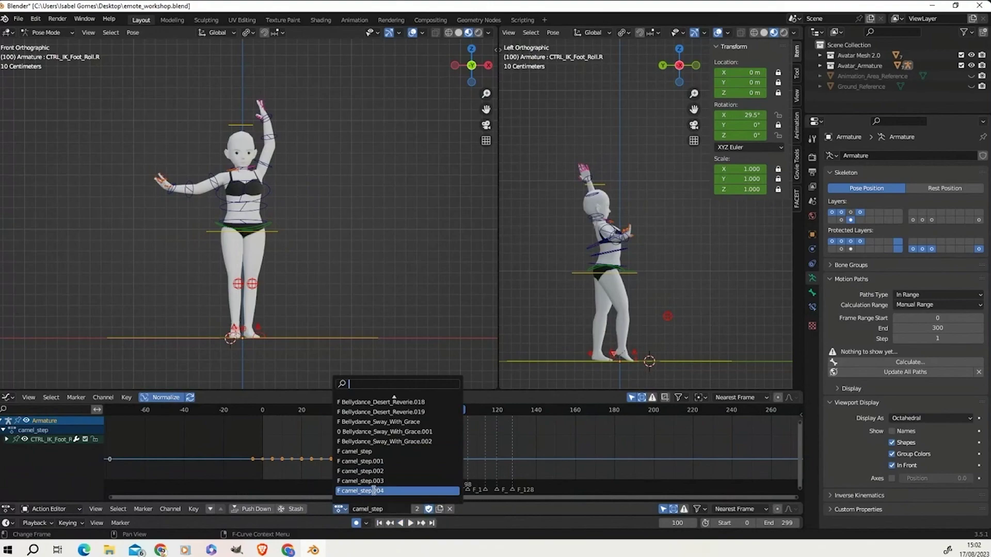
{"action": "left_click", "coordinate": [373, 490]}
{"action": "left_click", "coordinate": [405, 523]}
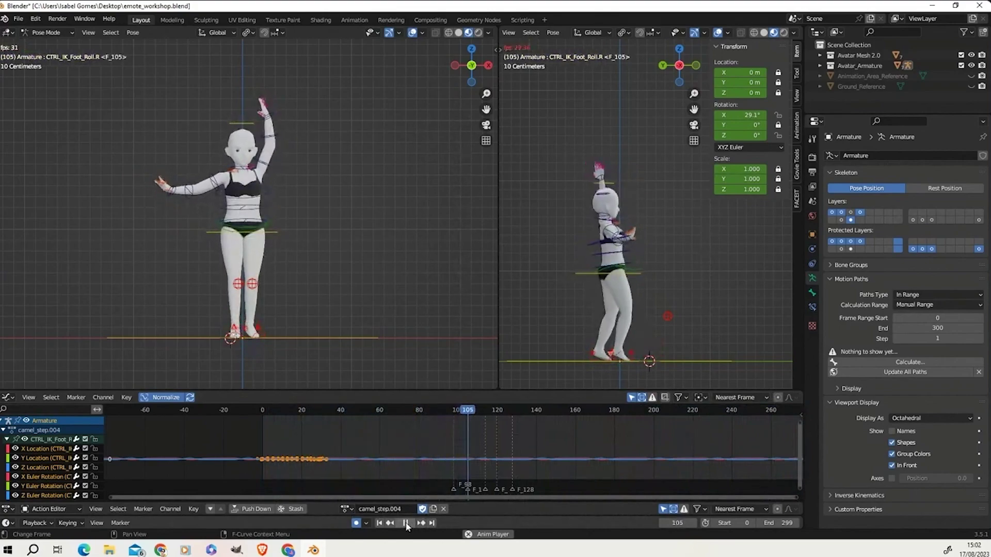
Load the Bellydance_Desert_Reverie.013 action and review its motion during playback.
{"action": "left_click", "coordinate": [344, 508]}
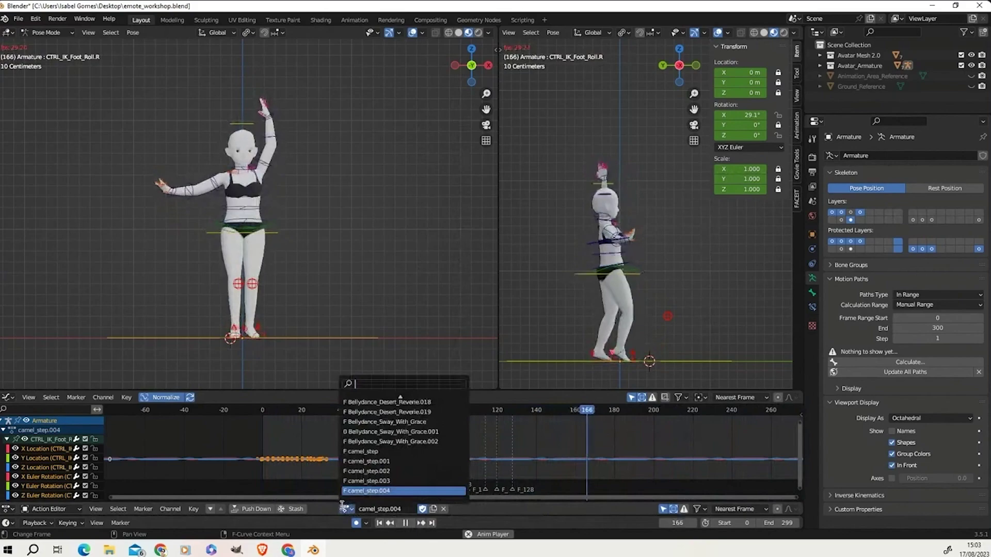
{"action": "scroll", "coordinate": [393, 404], "scroll_direction": "up", "scroll_amount": 6}
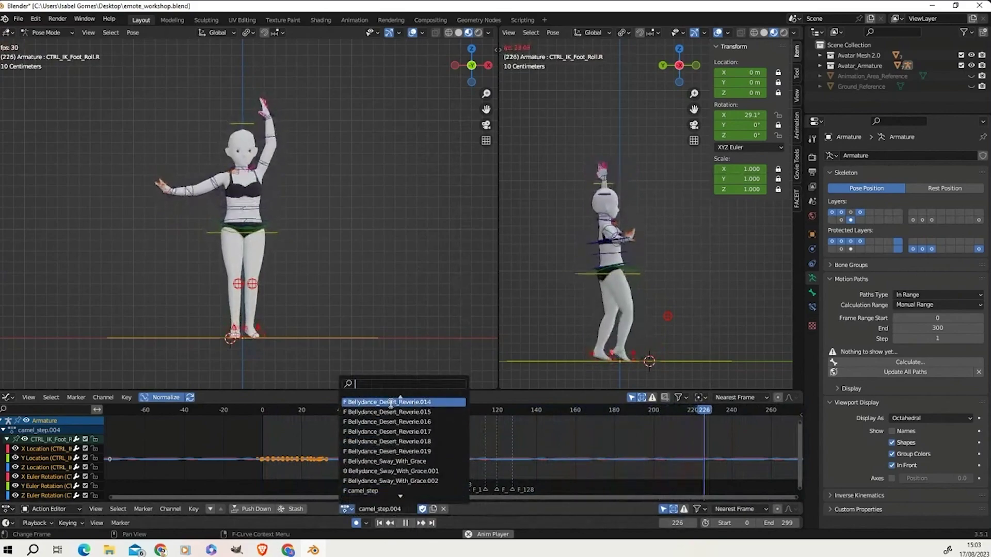
{"action": "left_click", "coordinate": [410, 412]}
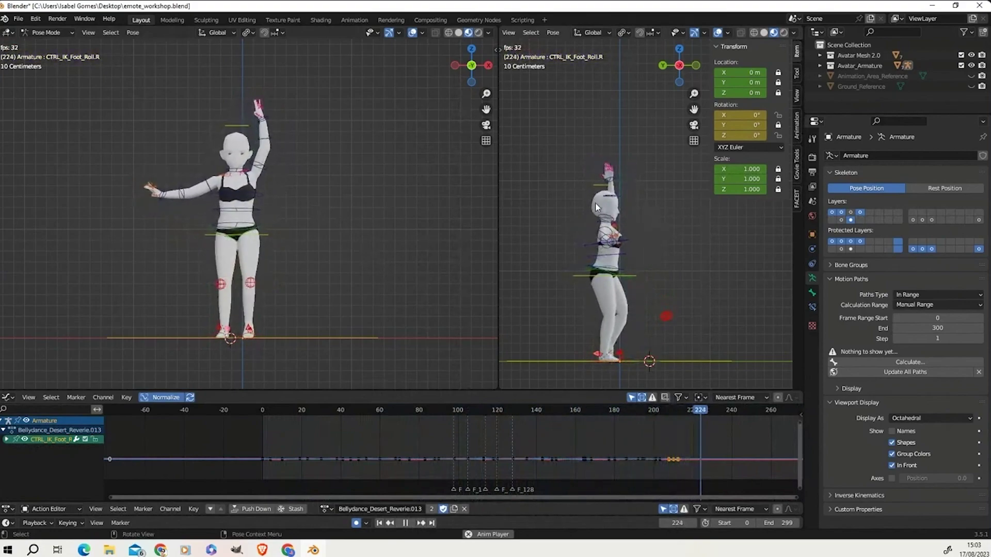
Review the Bellydance_Desert_Reverie.014 and Bellydance_Desert_Reverie.017 actions one after the other during playback.
{"action": "left_click", "coordinate": [326, 509]}
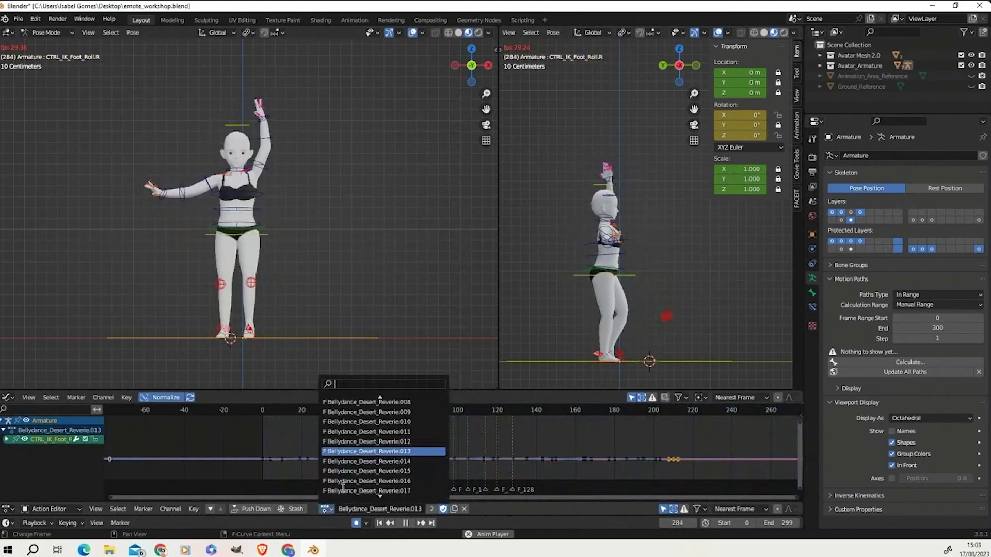
{"action": "left_click", "coordinate": [359, 461]}
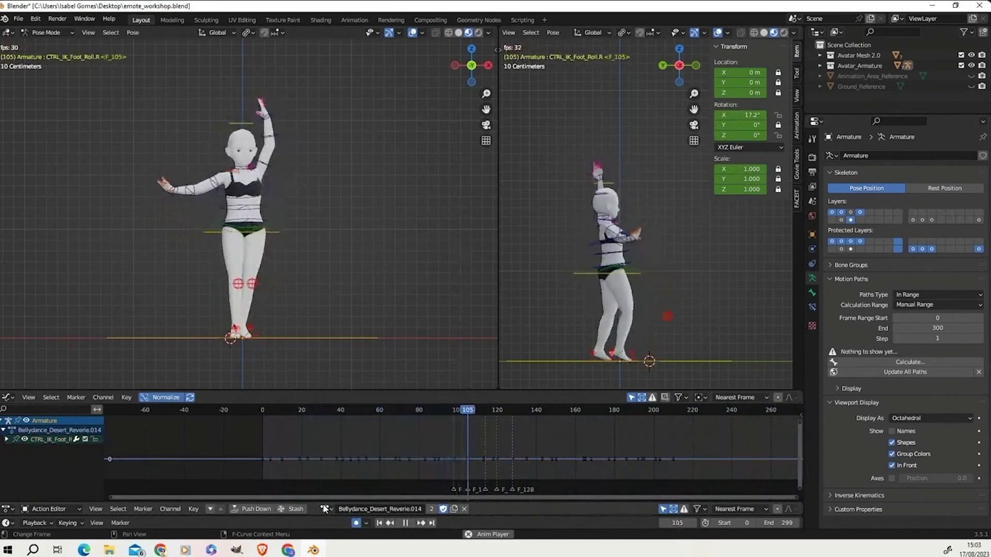
{"action": "left_click", "coordinate": [325, 509]}
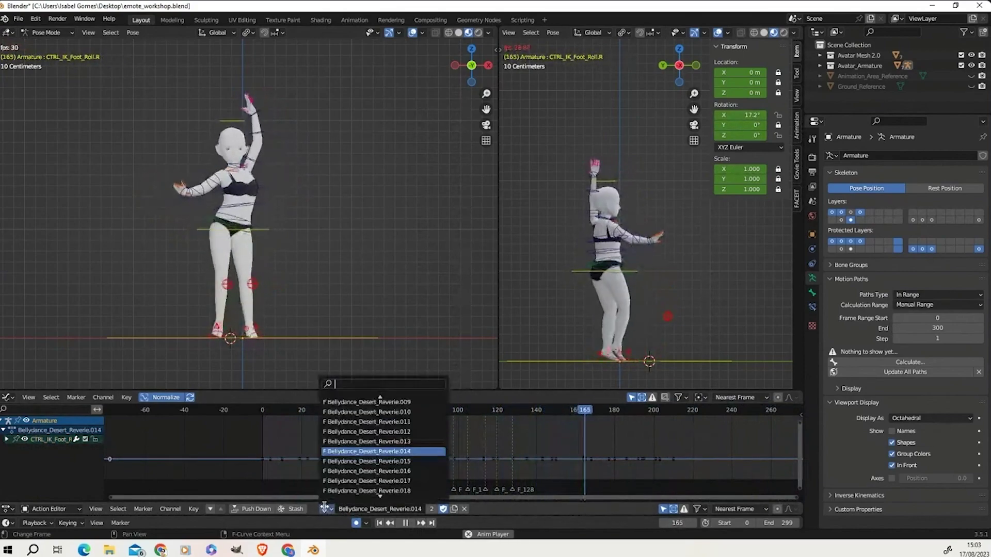
{"action": "left_click", "coordinate": [412, 481]}
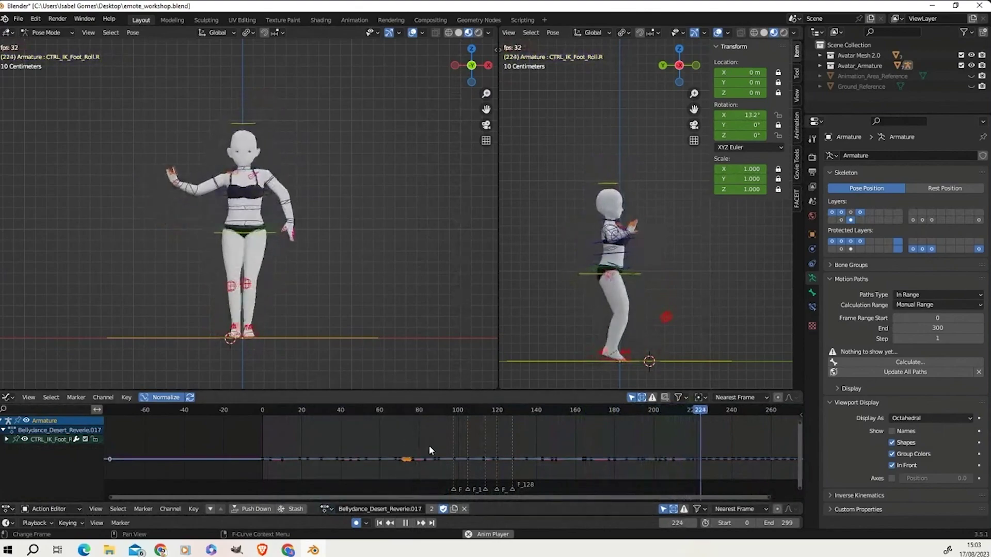
{"action": "scroll", "coordinate": [656, 440], "scroll_direction": "down", "scroll_amount": 2}
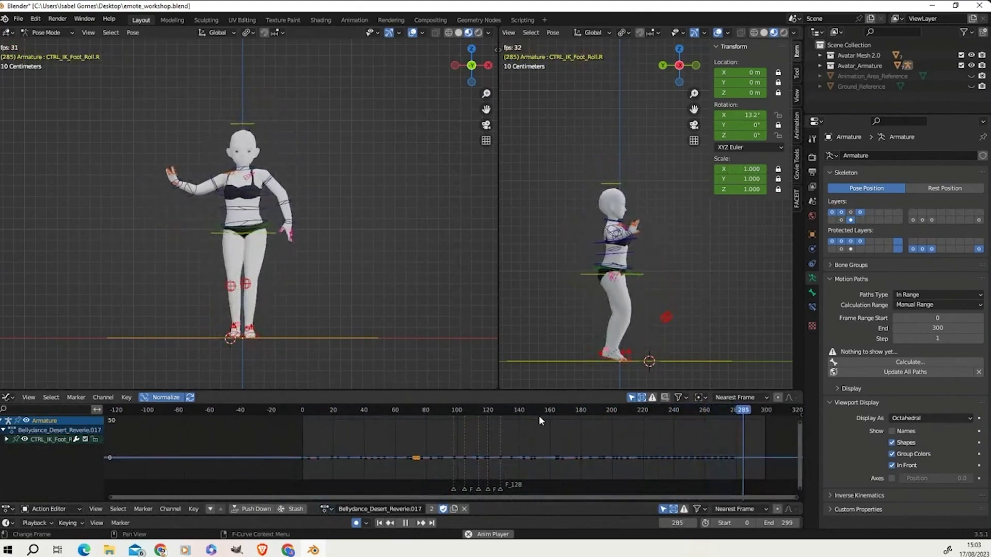
Load the Bellydance_Desert_Reverie.019 action, review its looping motion, and stop playback at frame 23.
{"action": "left_click", "coordinate": [325, 509]}
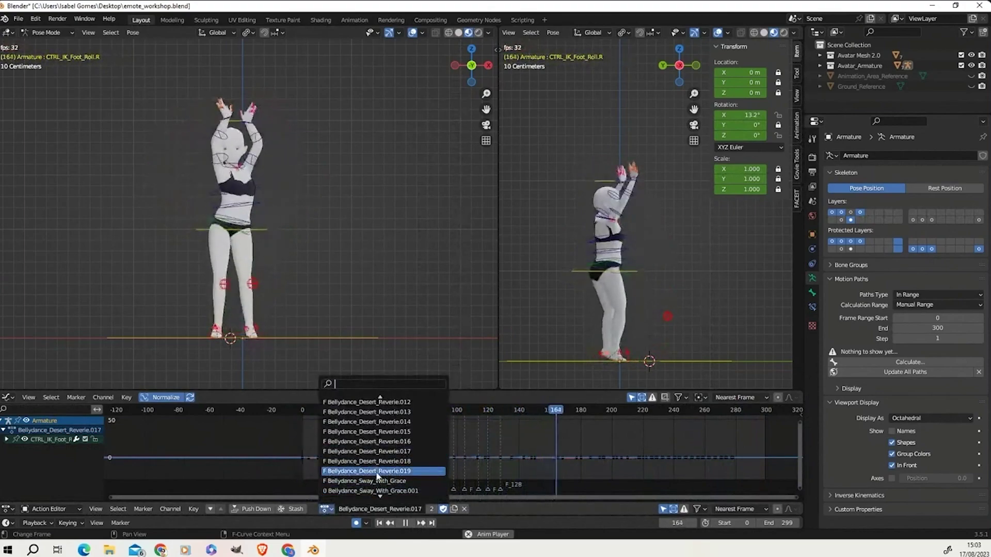
{"action": "left_click", "coordinate": [376, 472]}
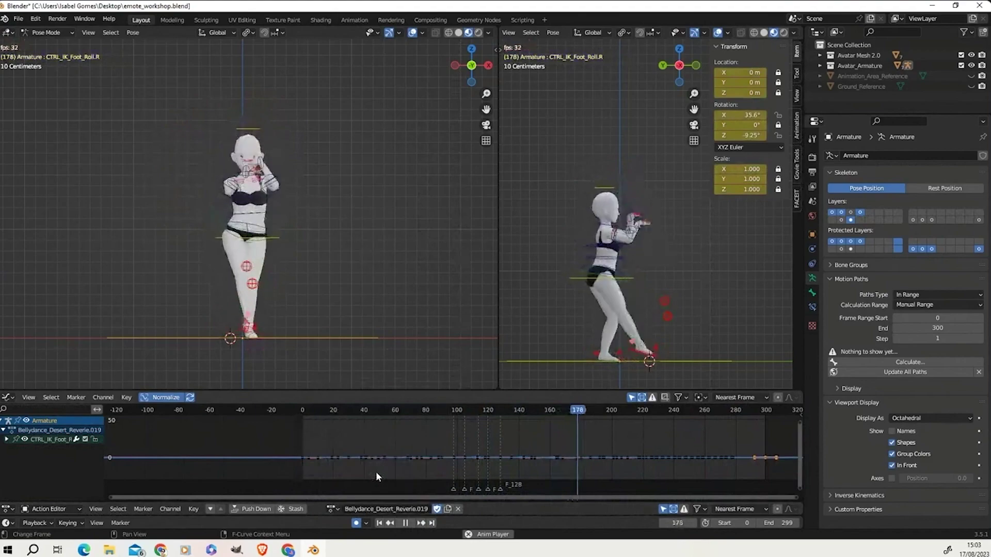
{"action": "left_click", "coordinate": [409, 522]}
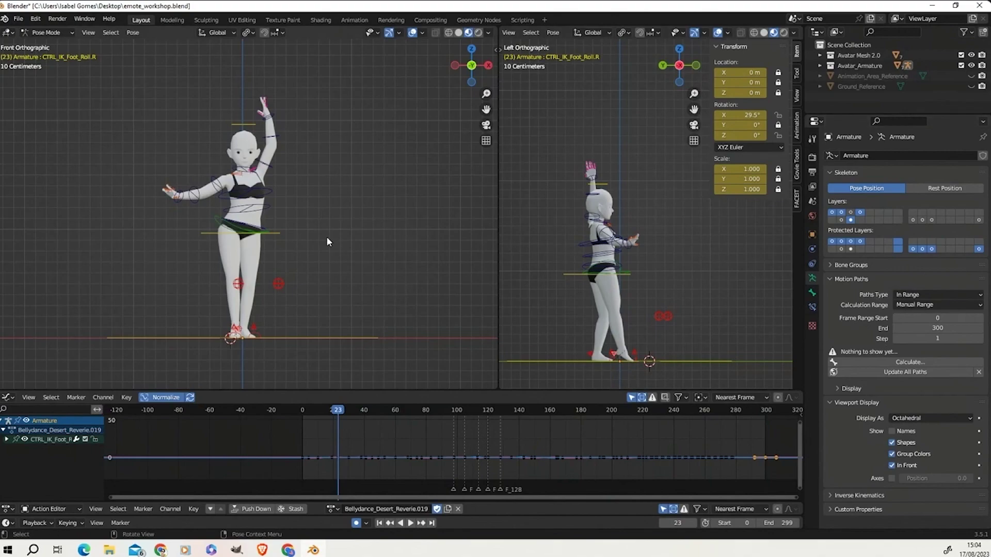
Select the avatar's head control and switch to the My Process slide in the Chrome presentation.
{"action": "left_click", "coordinate": [243, 125]}
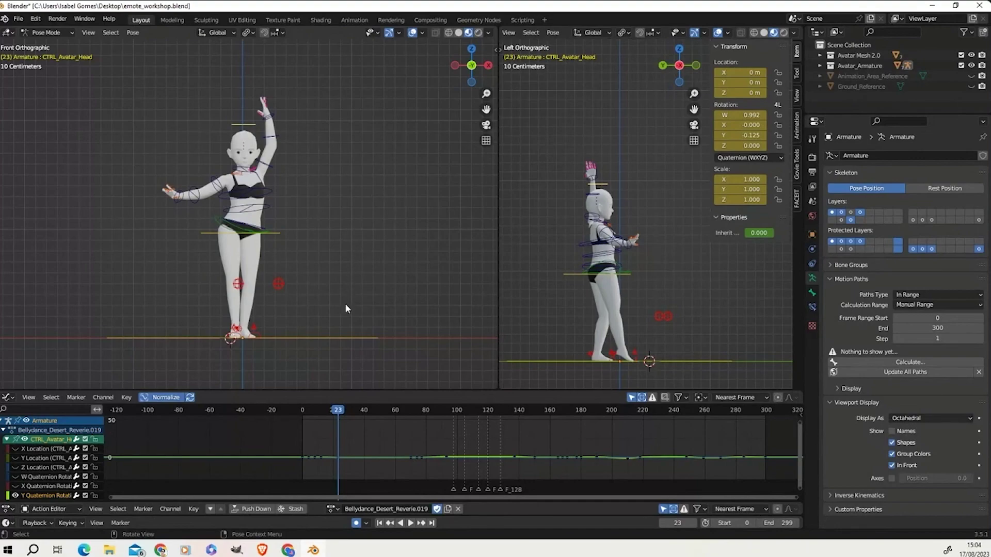
{"action": "left_click", "coordinate": [288, 551]}
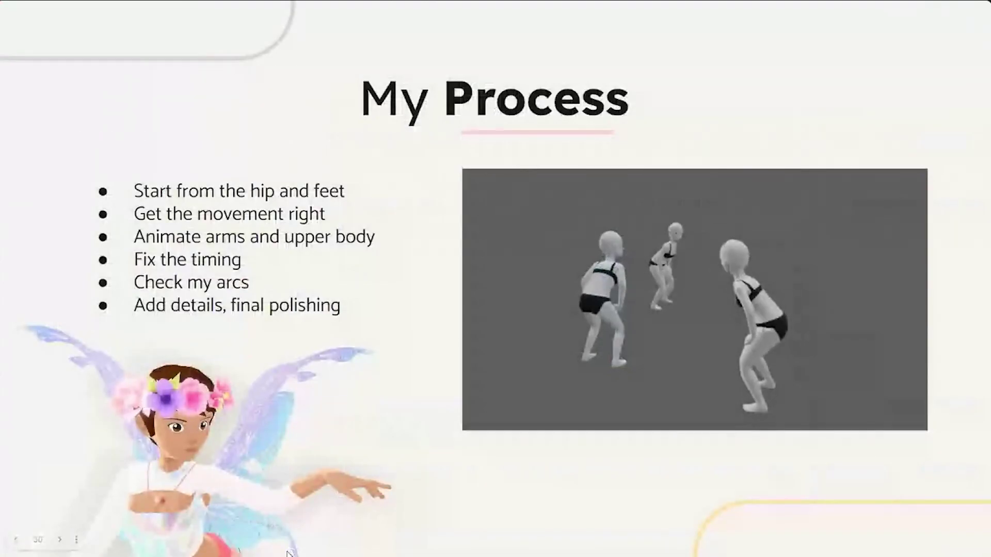